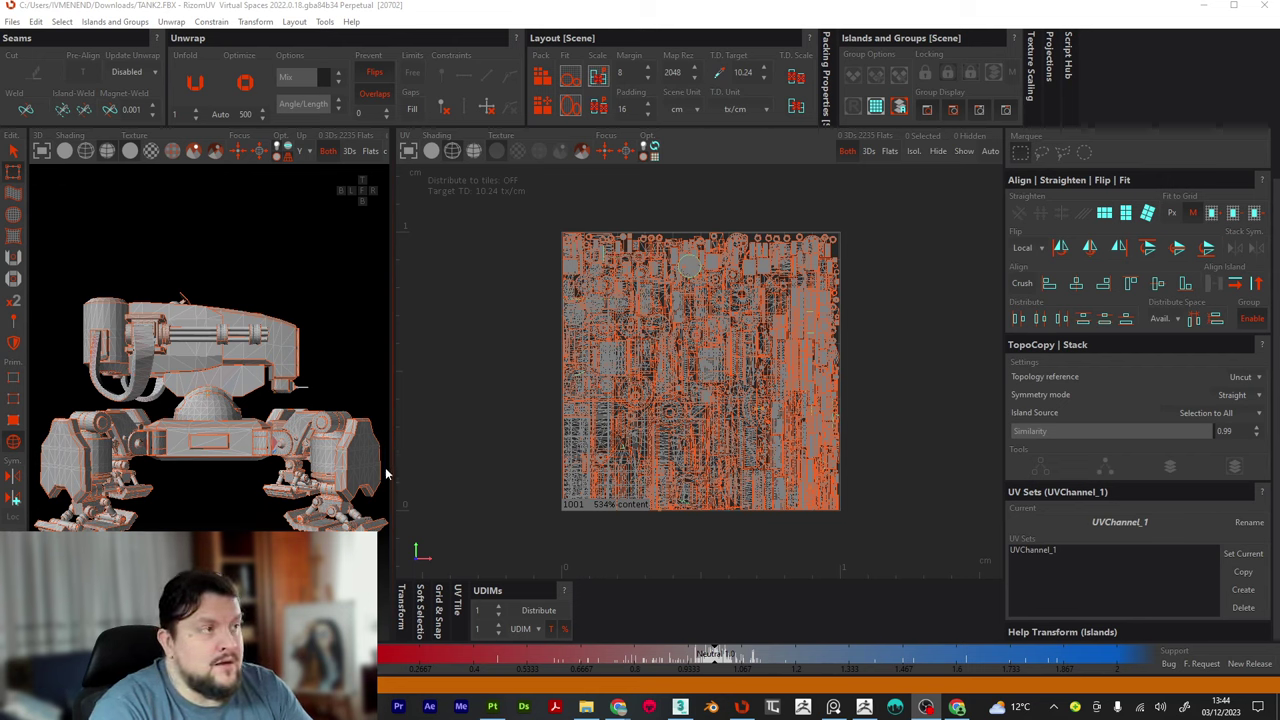
Select the outer armour plate island on the front leg and expand the selection to its connected elements
middle_drag(339, 490, 266, 424)
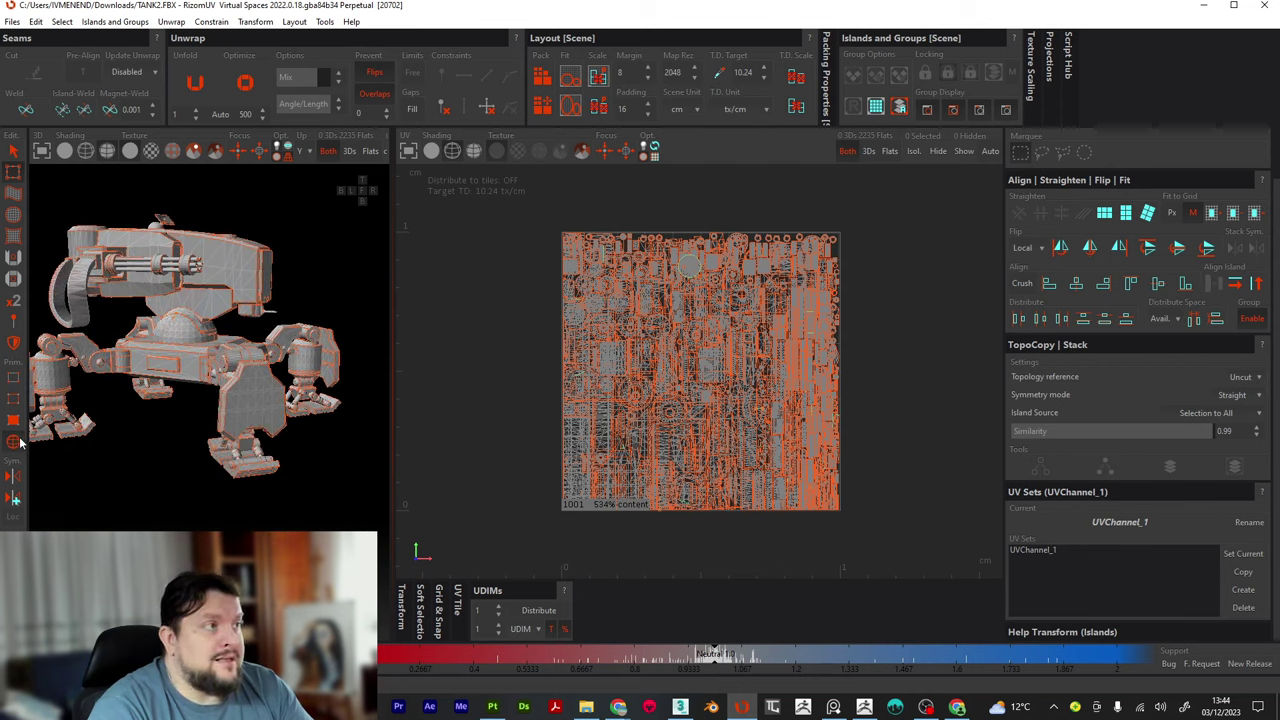
click(231, 405)
middle_drag(286, 432, 330, 445)
scroll(1133, 352, up, 2)
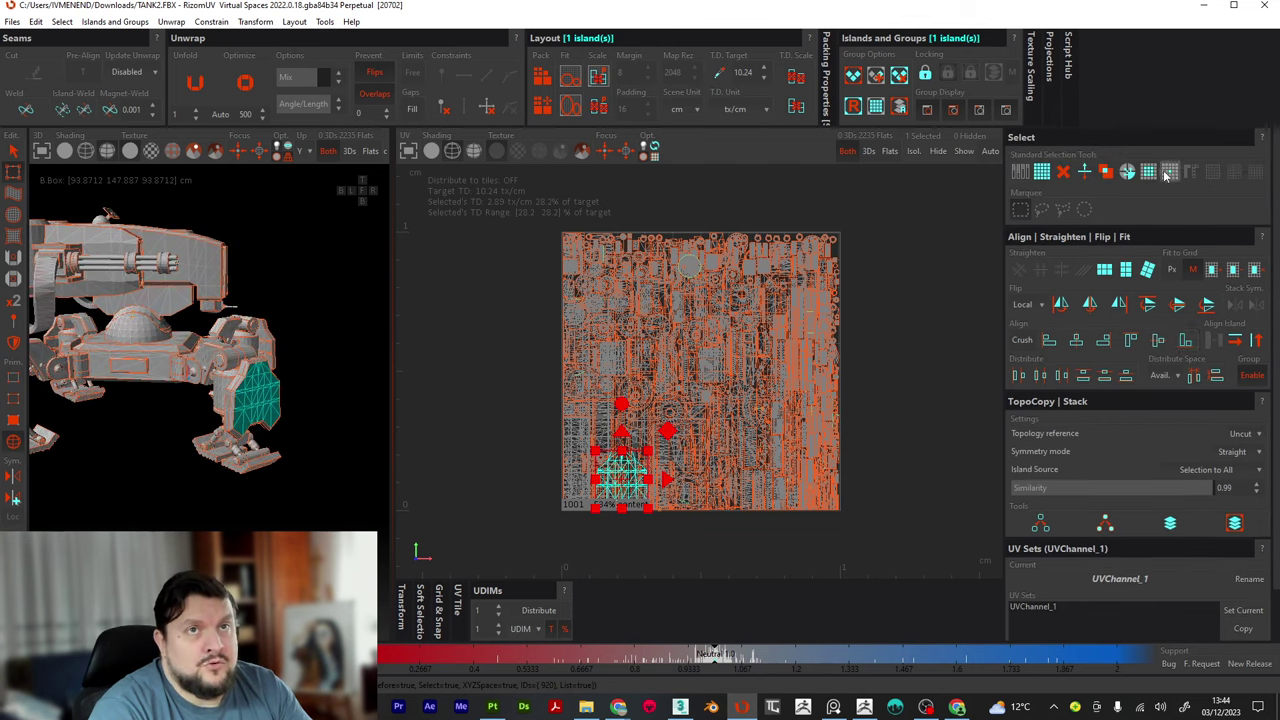
middle_drag(370, 375, 342, 405)
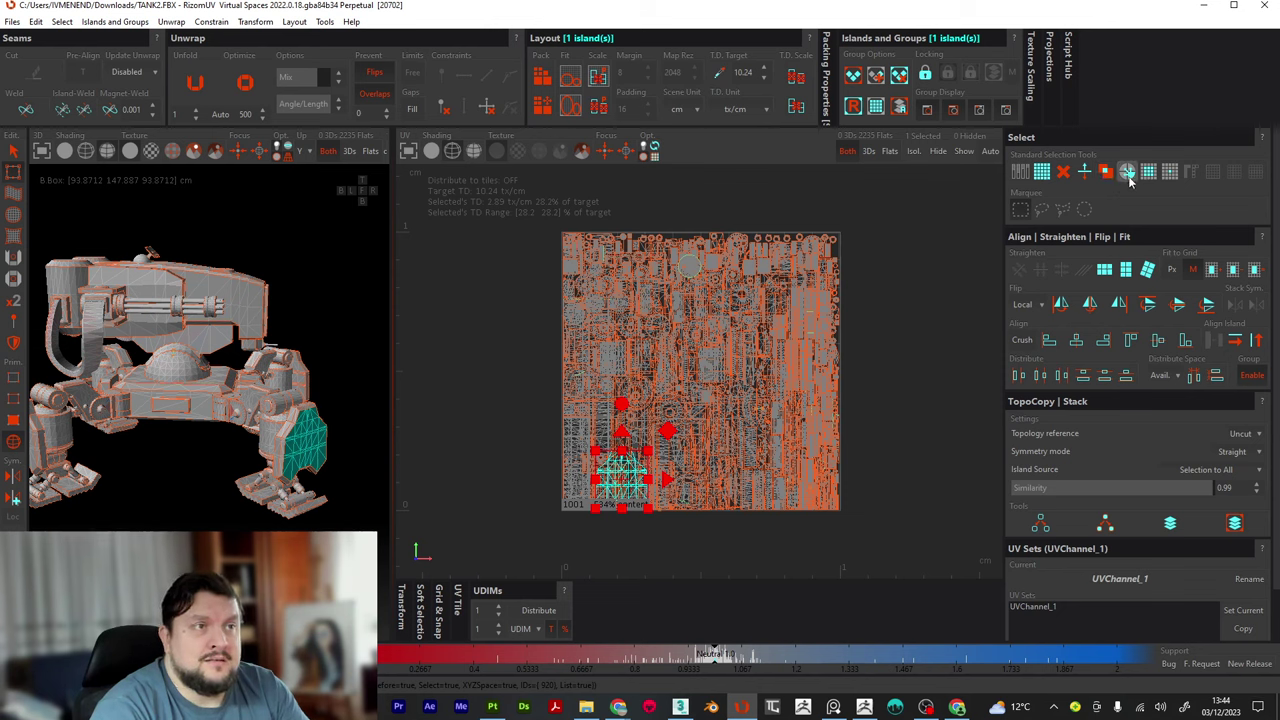
scroll(328, 430, up, 5)
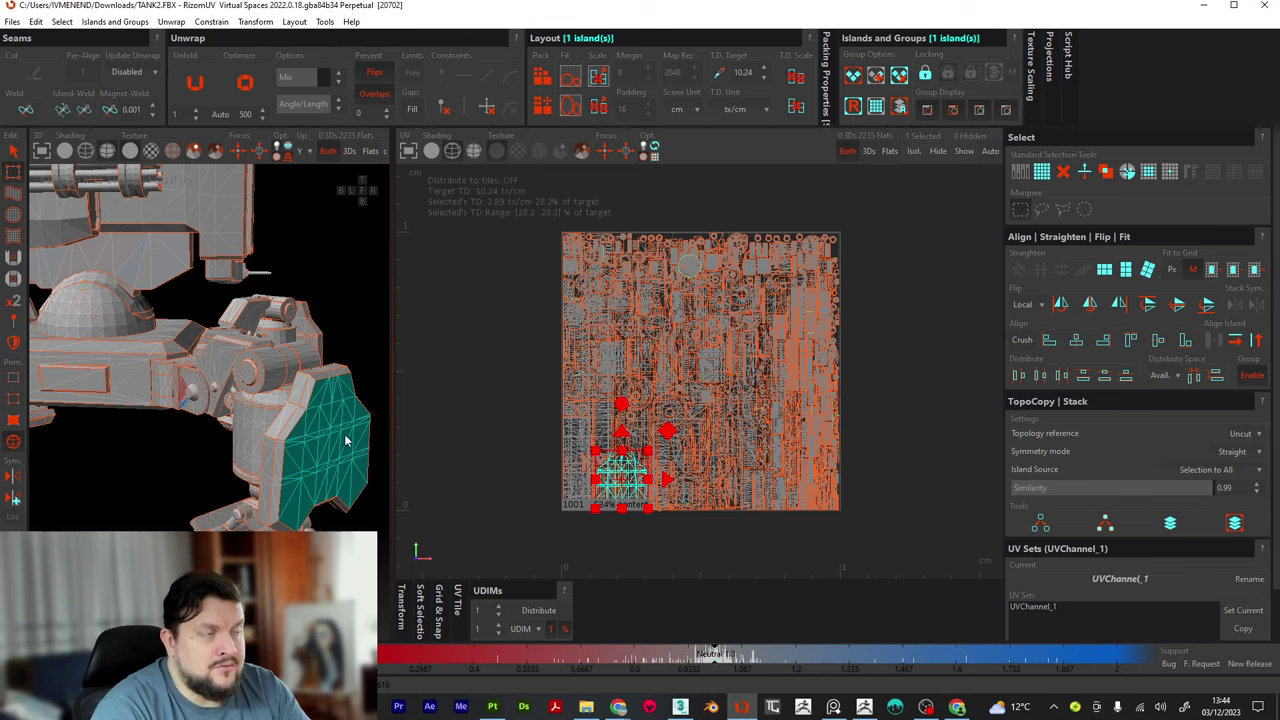
click(1126, 174)
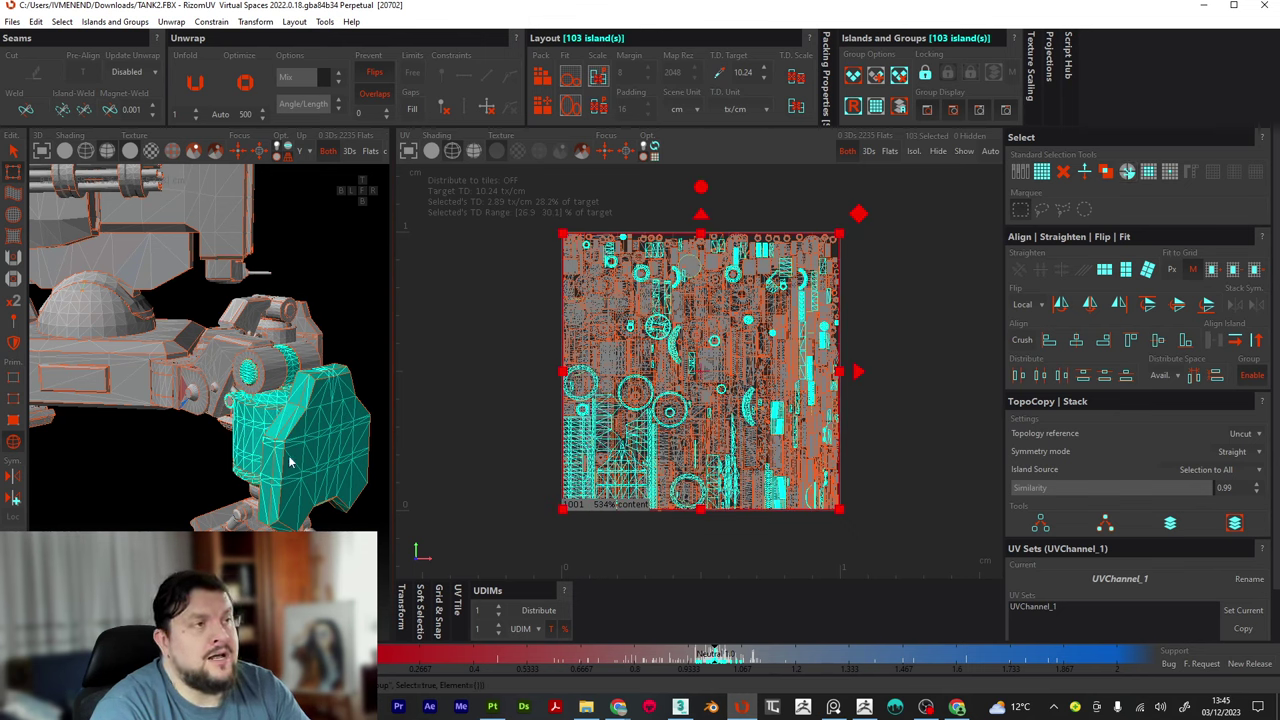
Add the leg's cylindrical upper joint, upper arm and adjoining parts to the selection, expanding it to their whole elements
shift+click(270, 378)
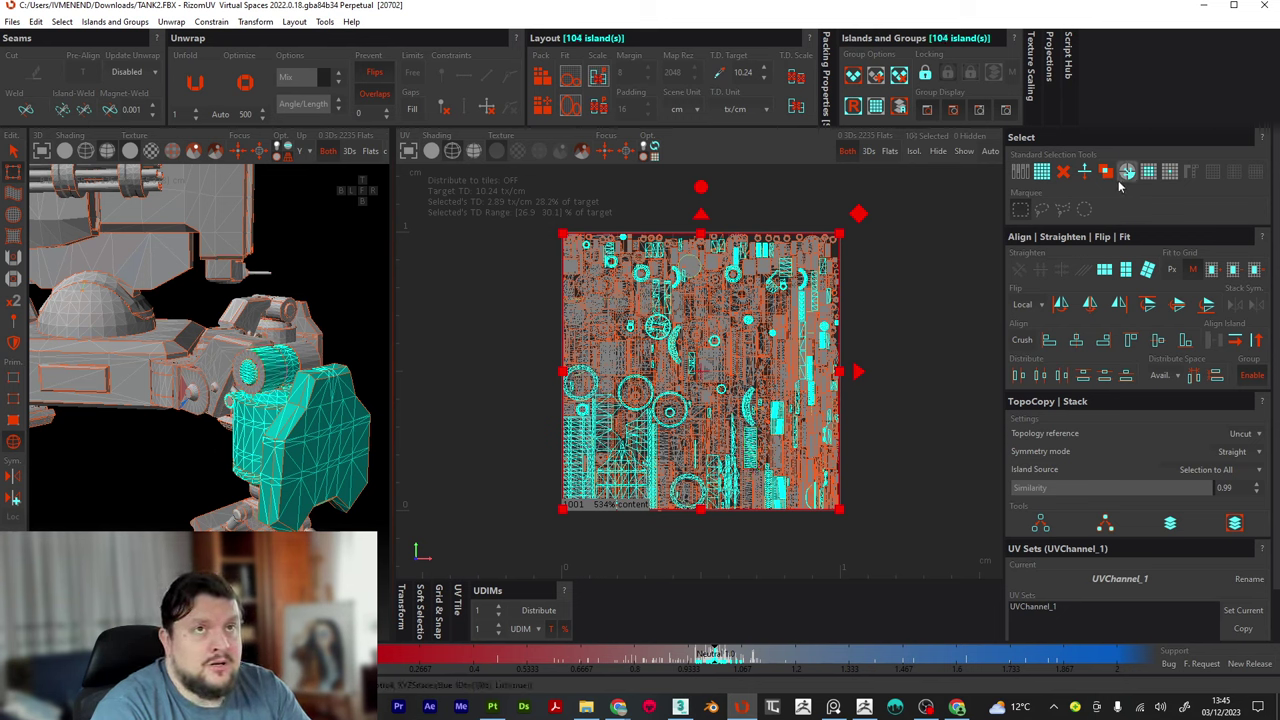
shift+click(219, 377)
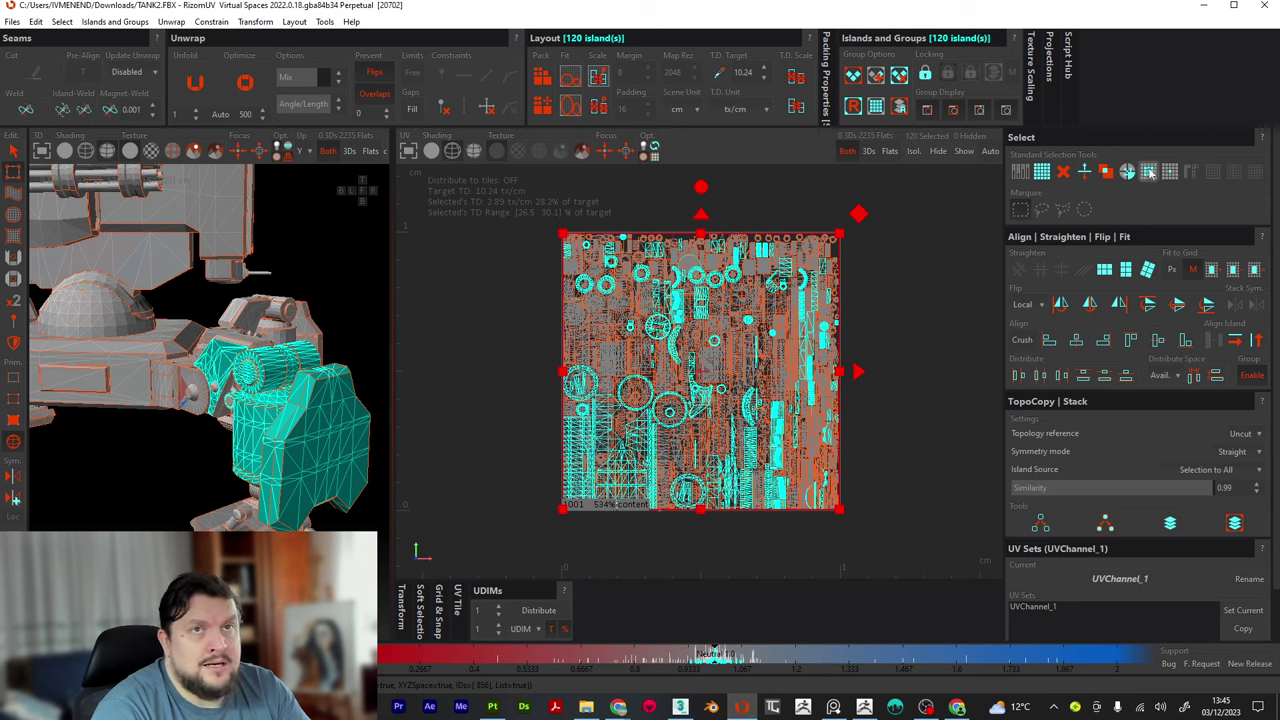
click(1112, 173)
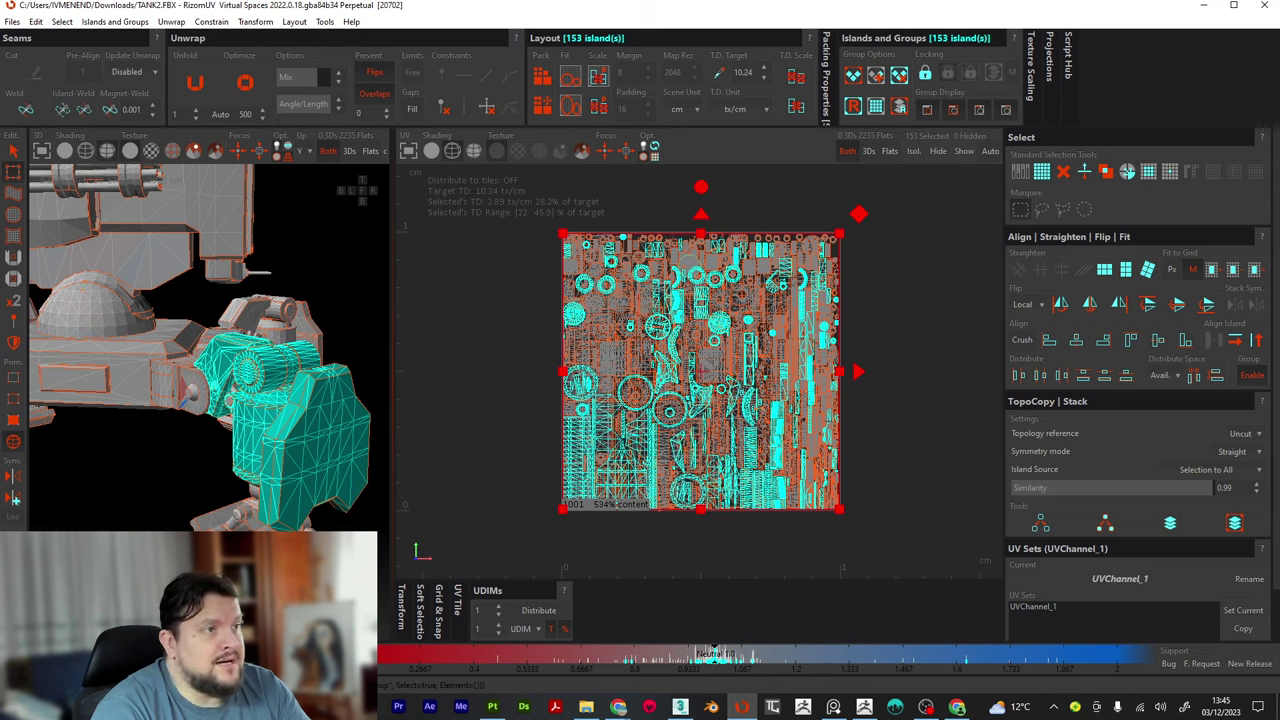
click(1127, 171)
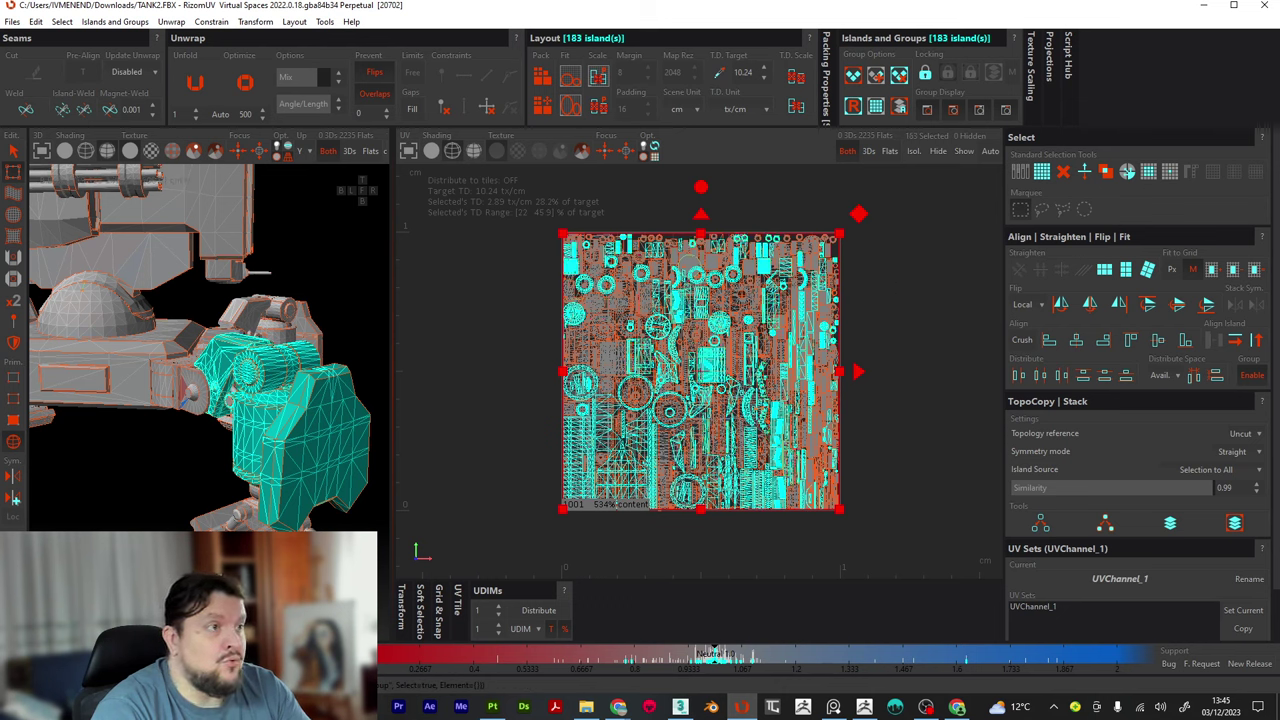
shift+click(817, 354)
click(1127, 171)
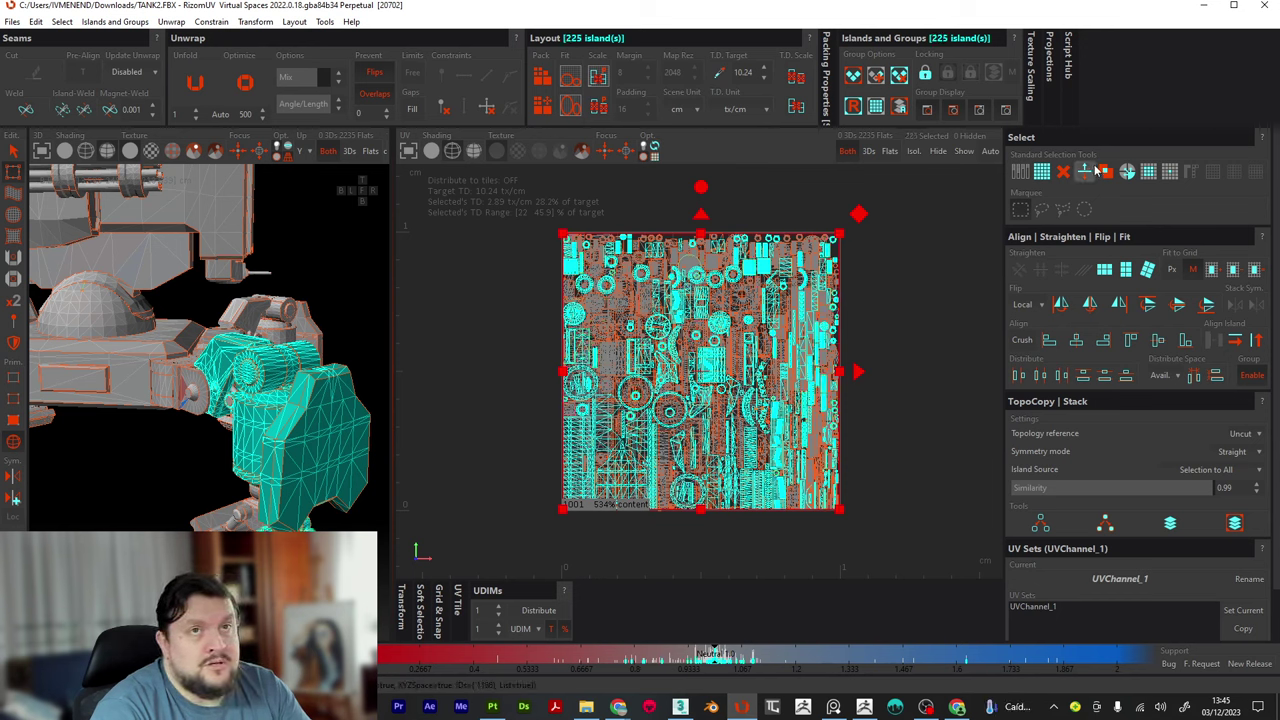
click(1127, 171)
Add the lower leg's ankle and foot joint parts to the selection, expanding it to their whole elements
scroll(330, 517, up, 4)
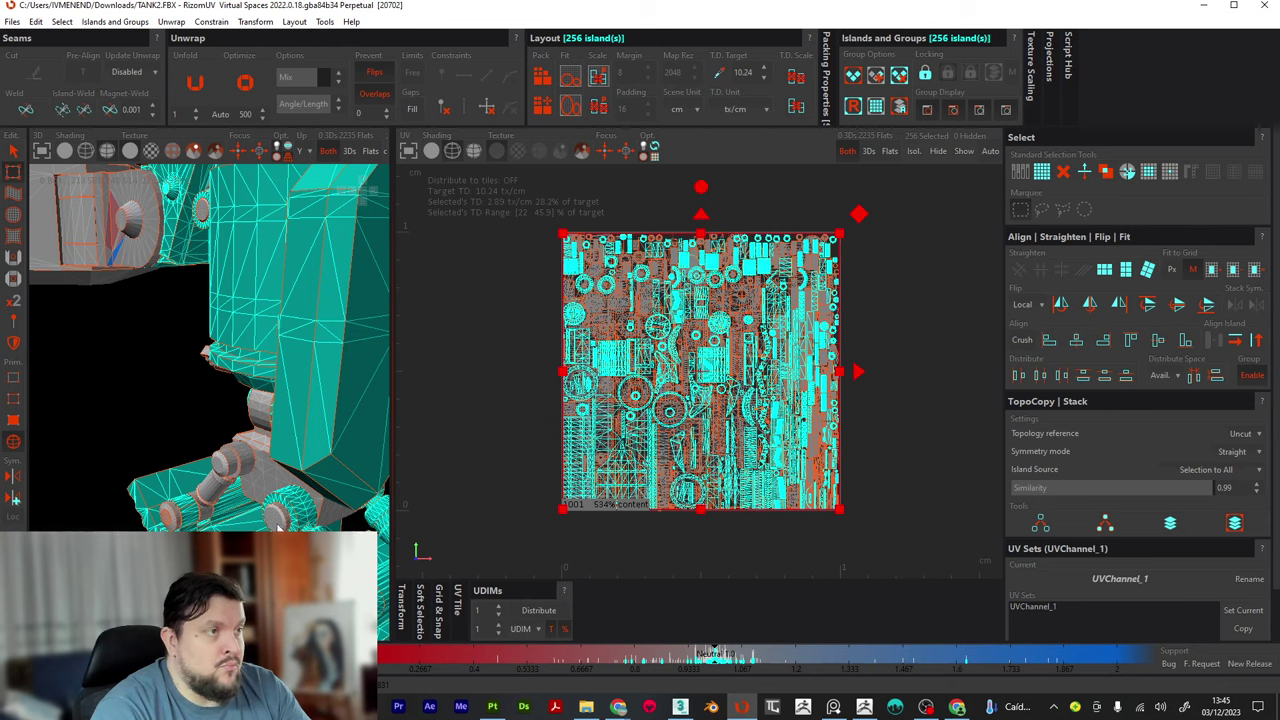
click(1127, 171)
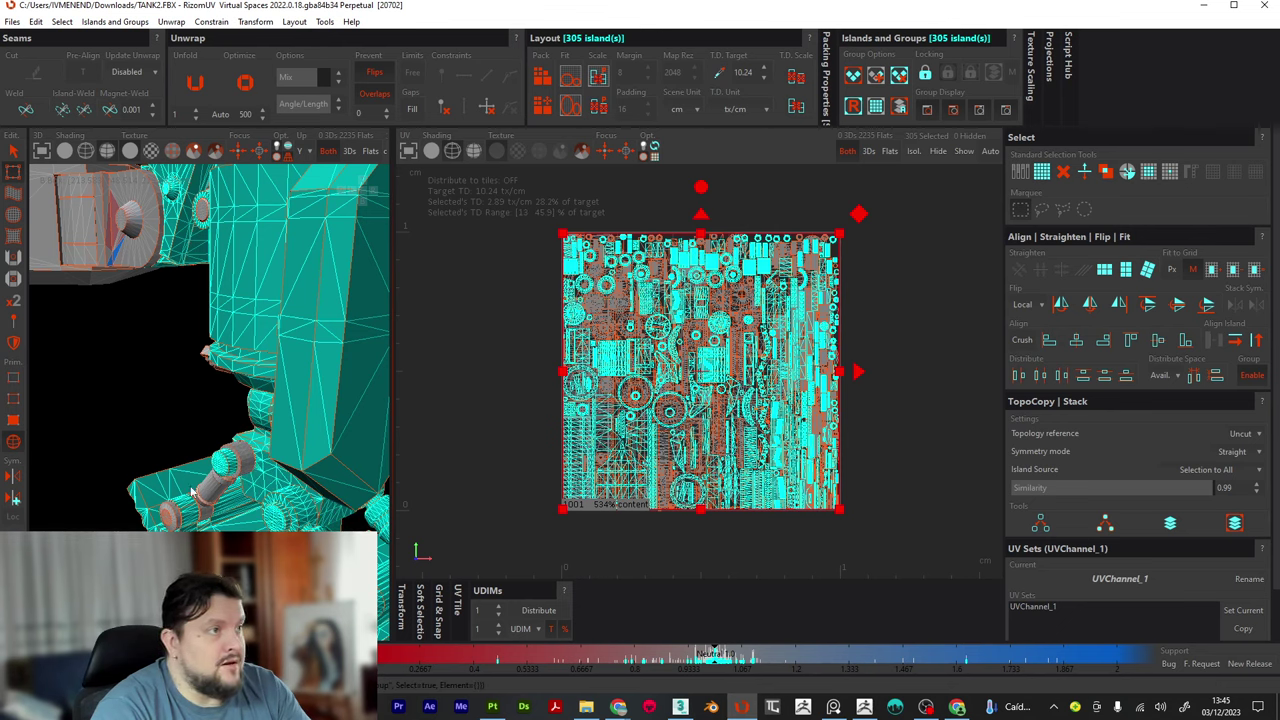
click(1127, 171)
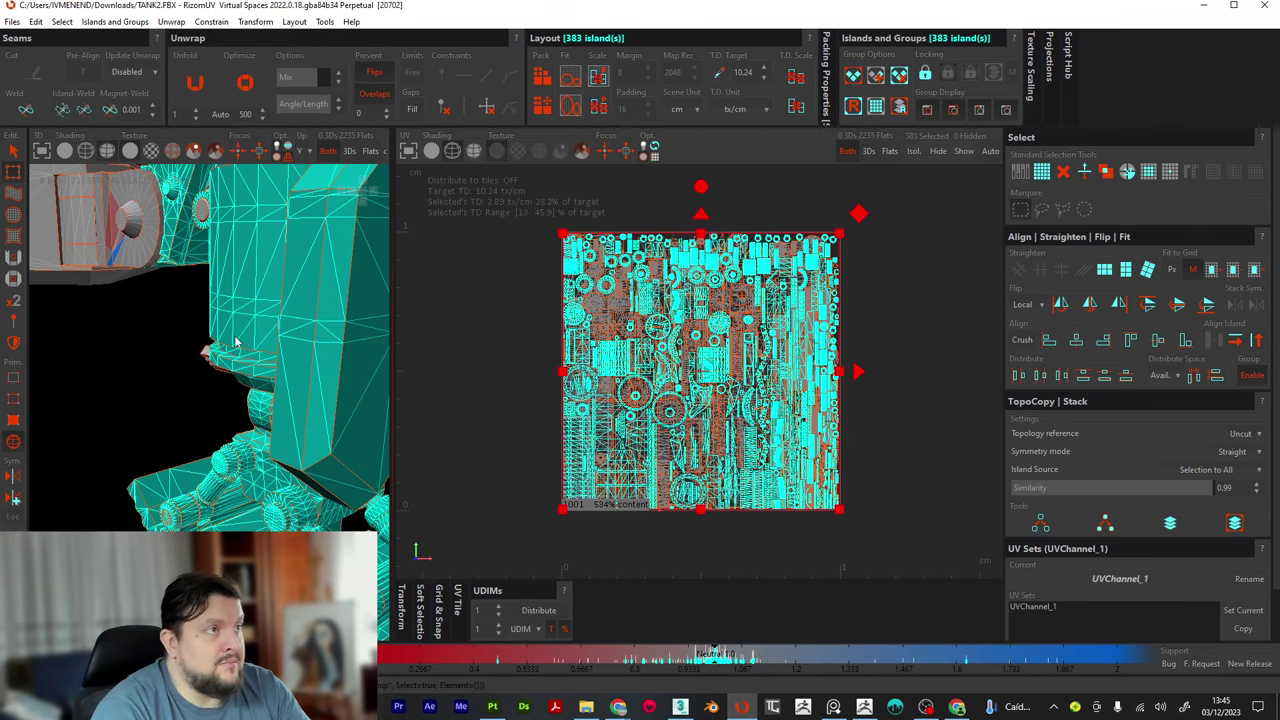
Add the small cylinder between the upper arm and the leg housing to the selection as a whole element
scroll(190, 390, down, 5)
middle_drag(177, 400, 218, 363)
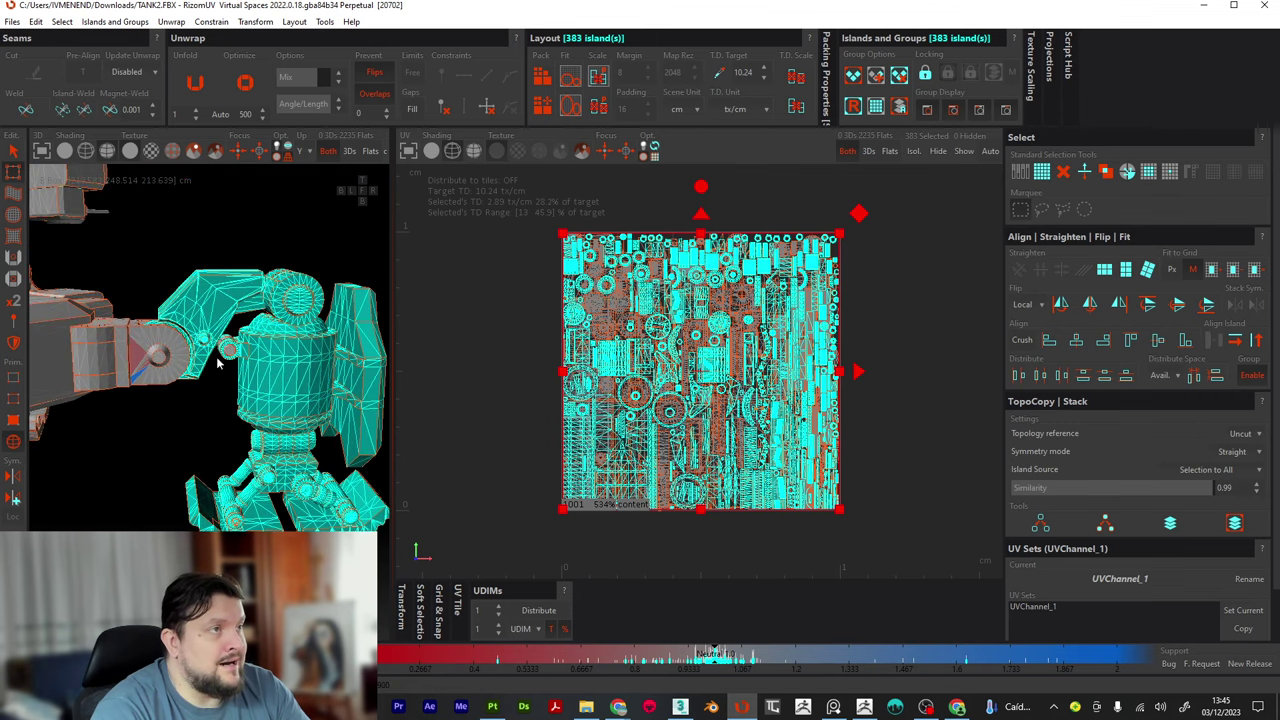
scroll(218, 363, up, 3)
shift+click(226, 378)
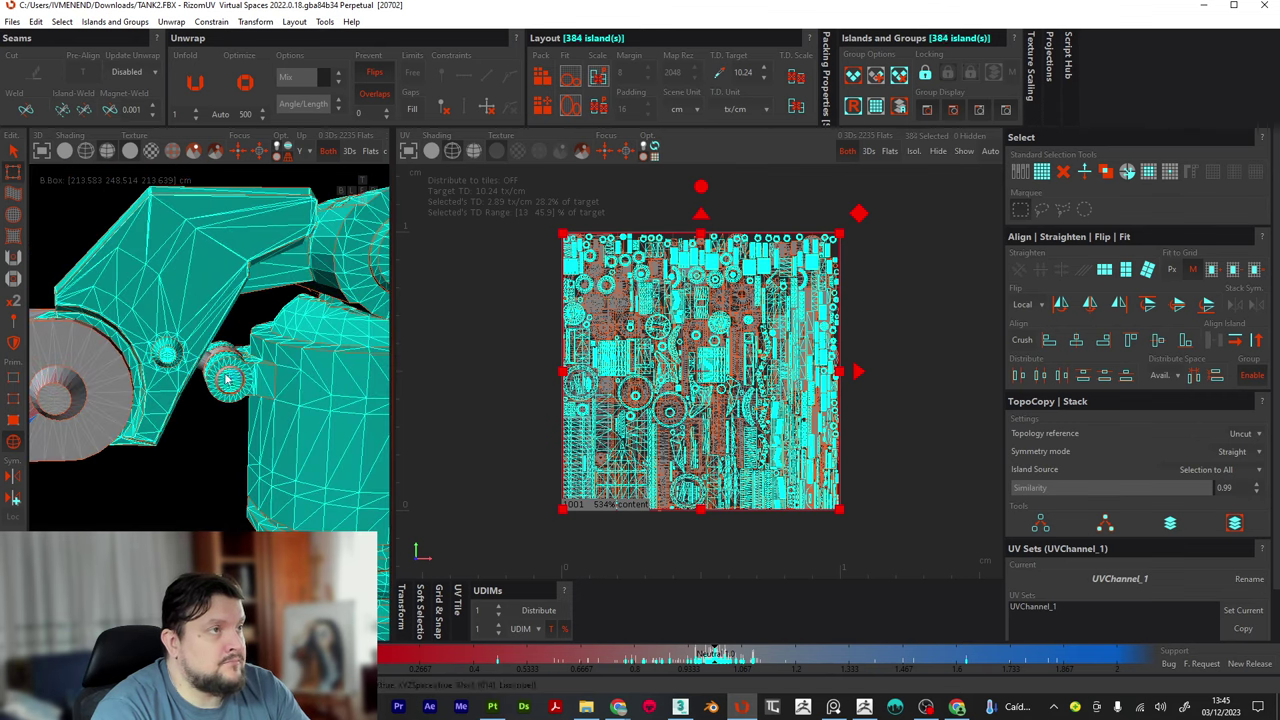
click(1127, 171)
Add the round hip joint and its body-side bracket to the selection, expanding it to their whole elements
scroll(255, 380, down, 2)
shift+click(170, 385)
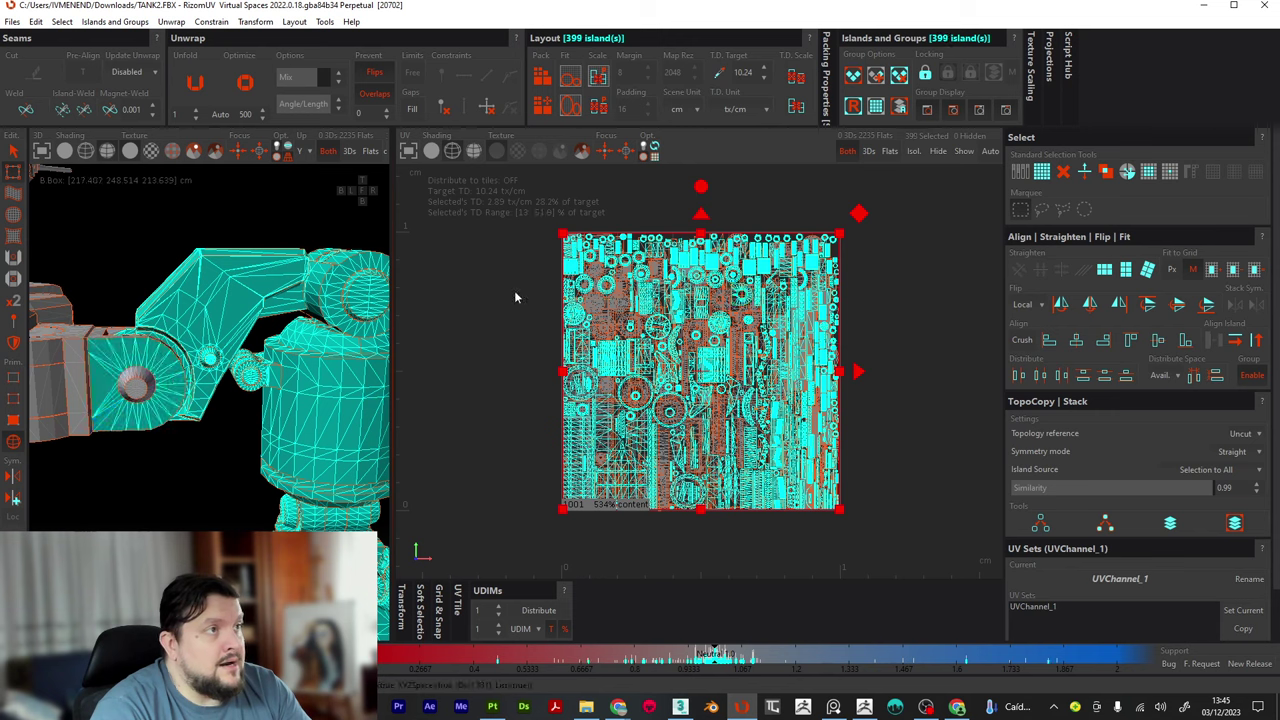
click(1127, 171)
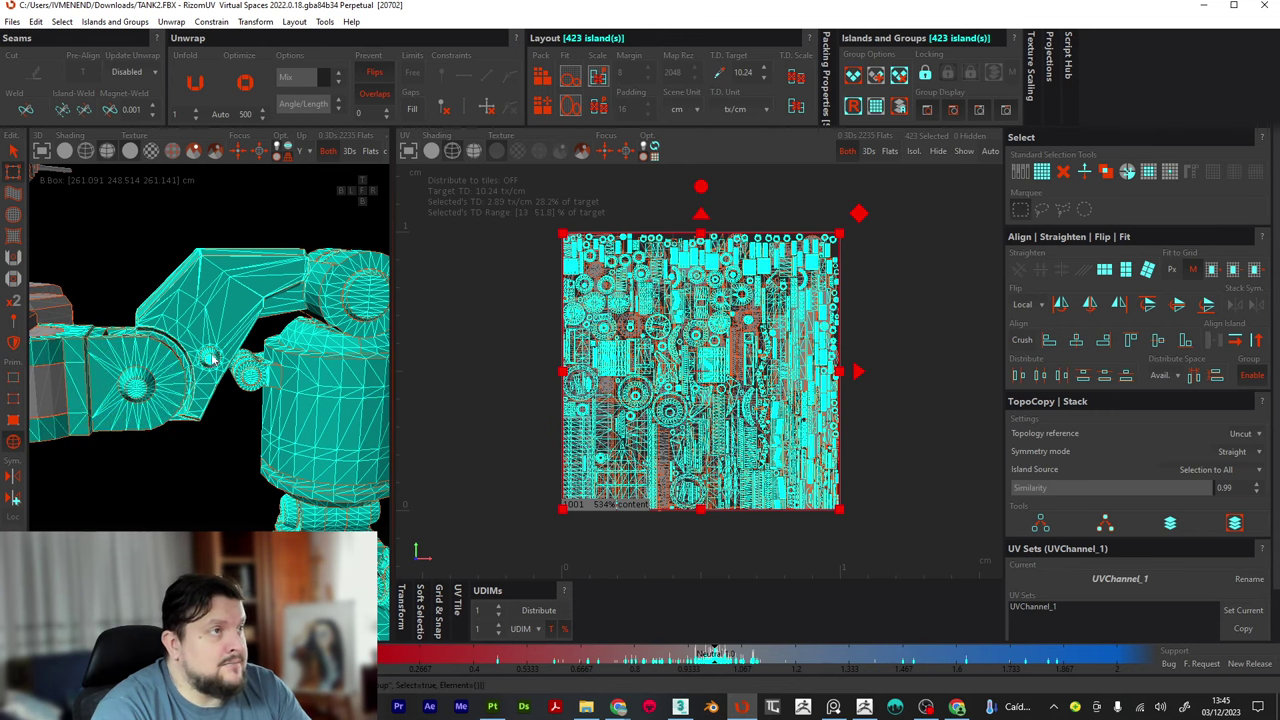
shift+click(57, 395)
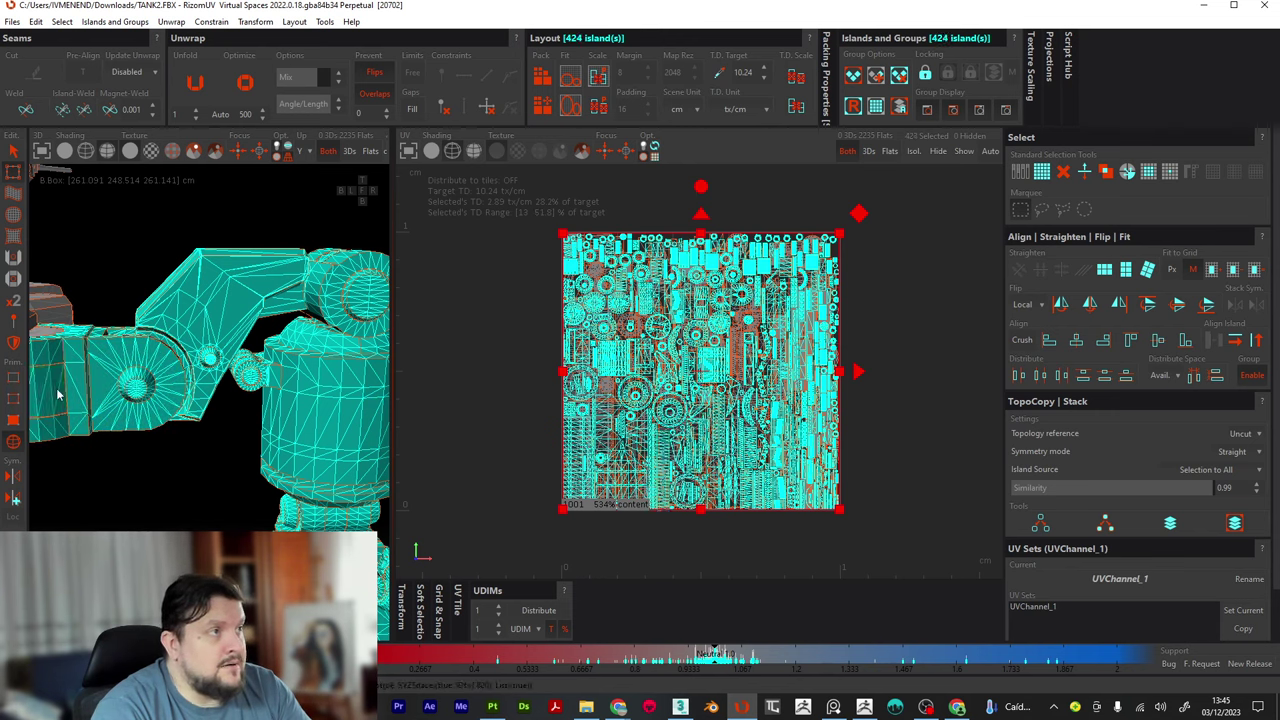
click(1127, 171)
scroll(267, 367, down, 2)
mouse_move(267, 367)
middle_down()
mouse_move(80, 391)
mouse_move(51, 251)
mouse_move(307, 296)
mouse_move(256, 382)
middle_up()
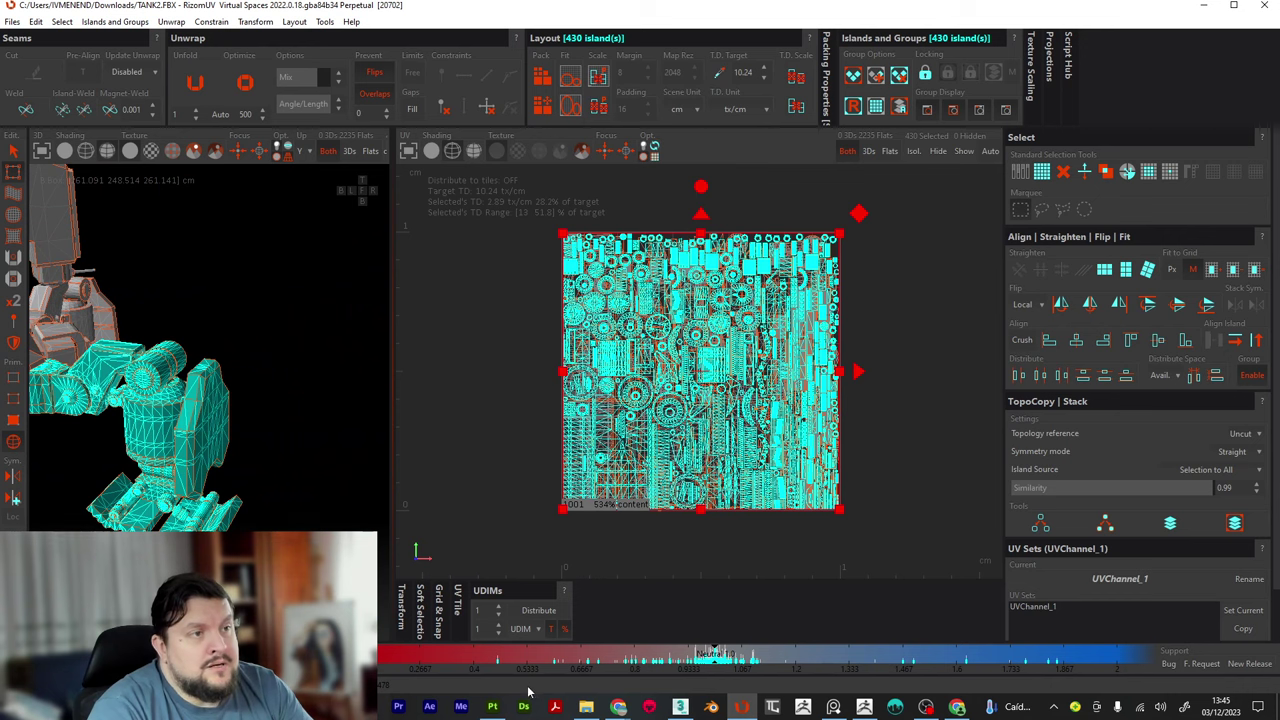
Set the UDIM layout to five tiles in a single row
click(500, 609)
click(499, 607)
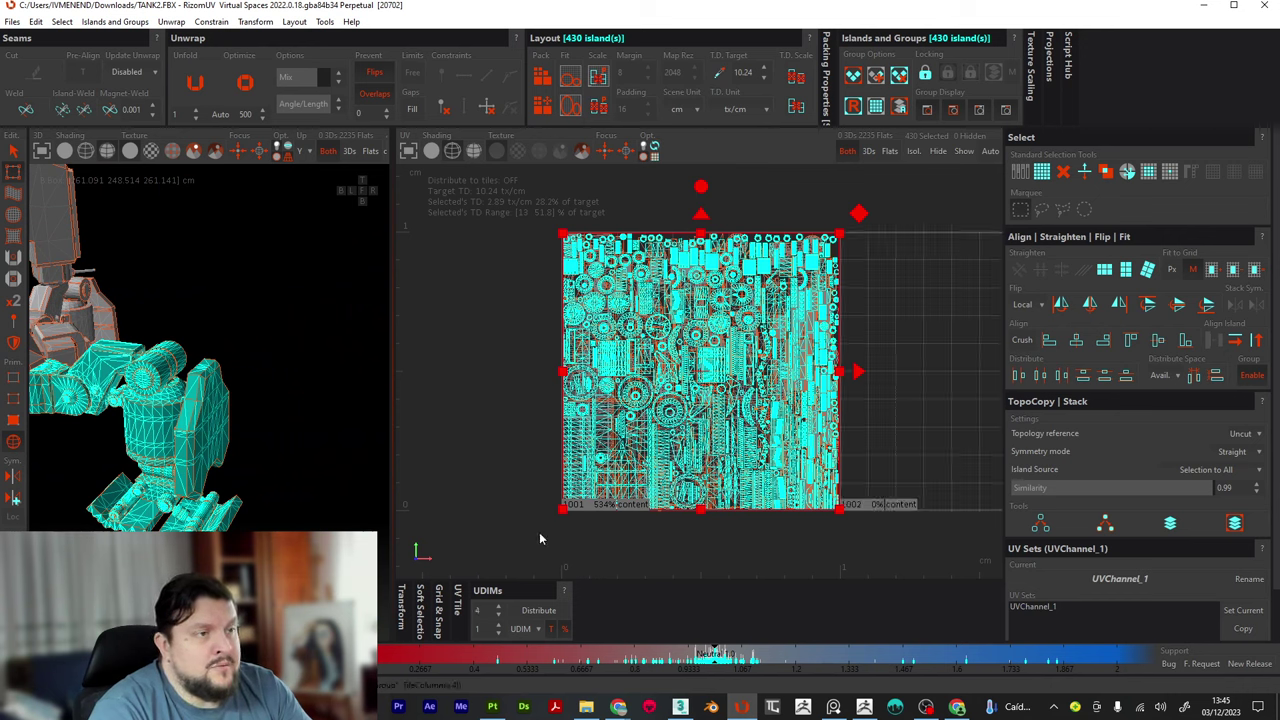
scroll(650, 420, down, 5)
middle_drag(828, 384, 783, 369)
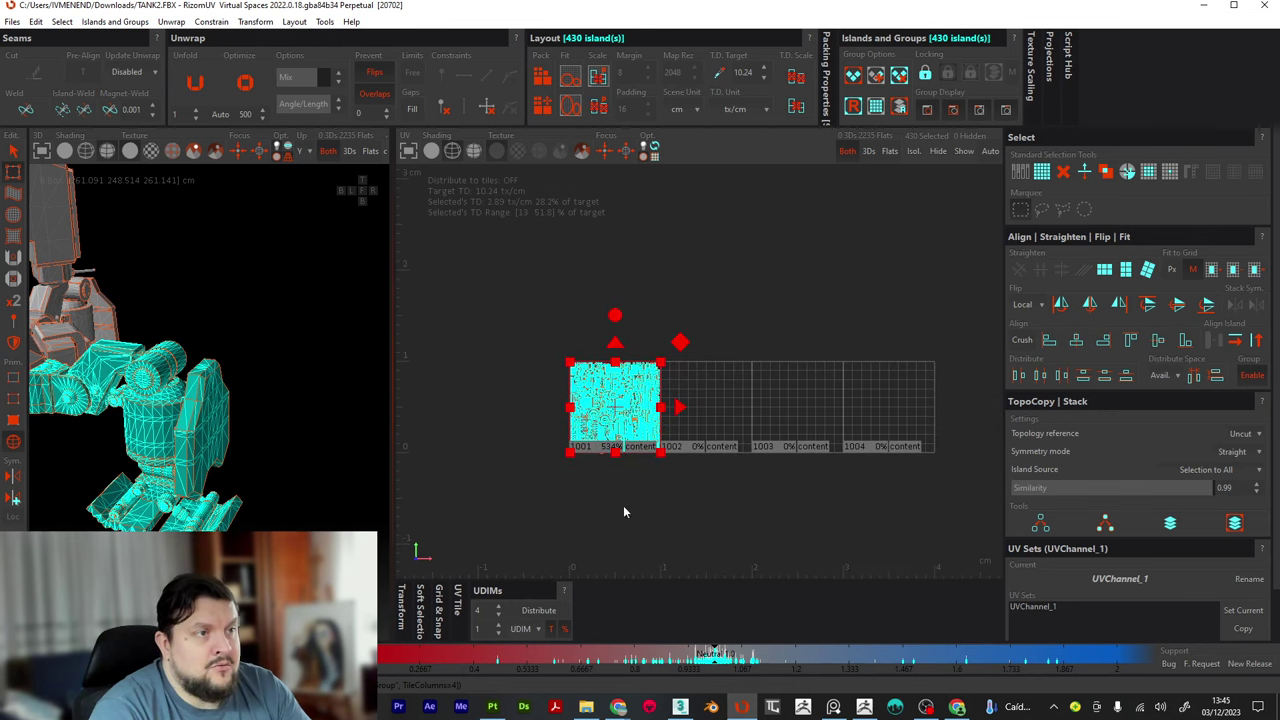
click(498, 607)
Move the selected leg islands horizontally into tile 1002 and group them
scroll(555, 460, up, 3)
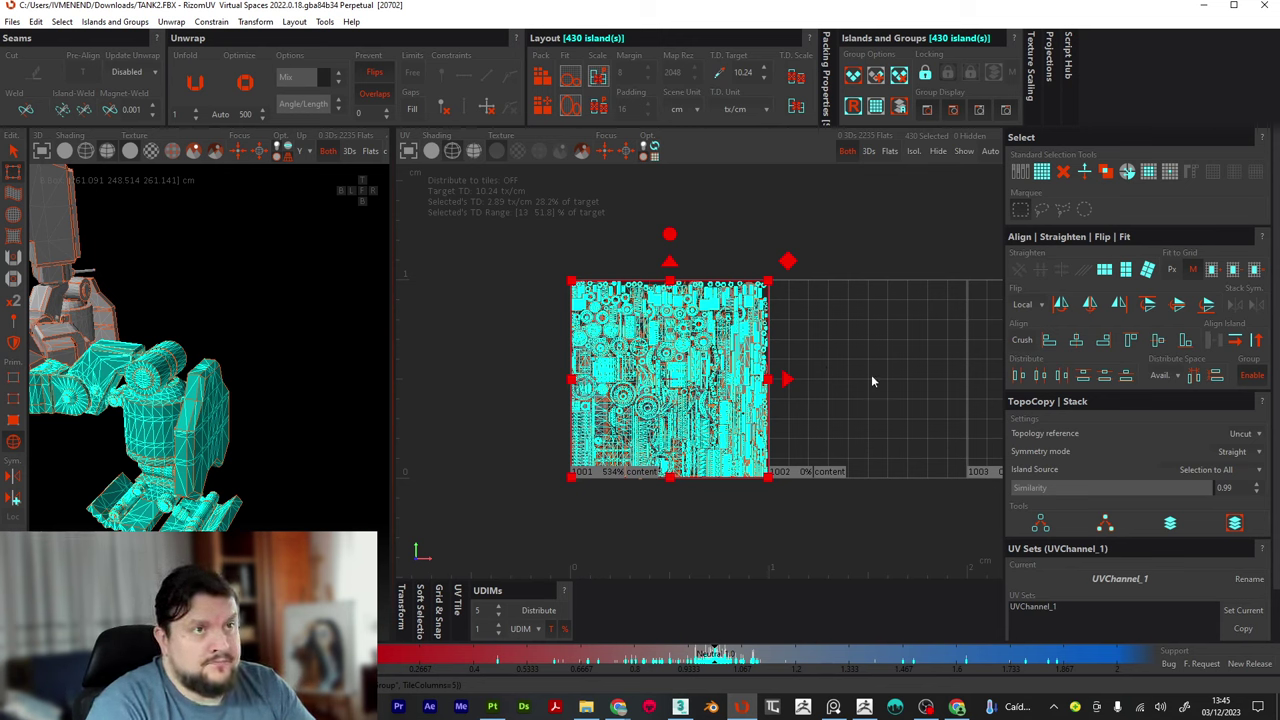
drag(790, 380, 986, 380)
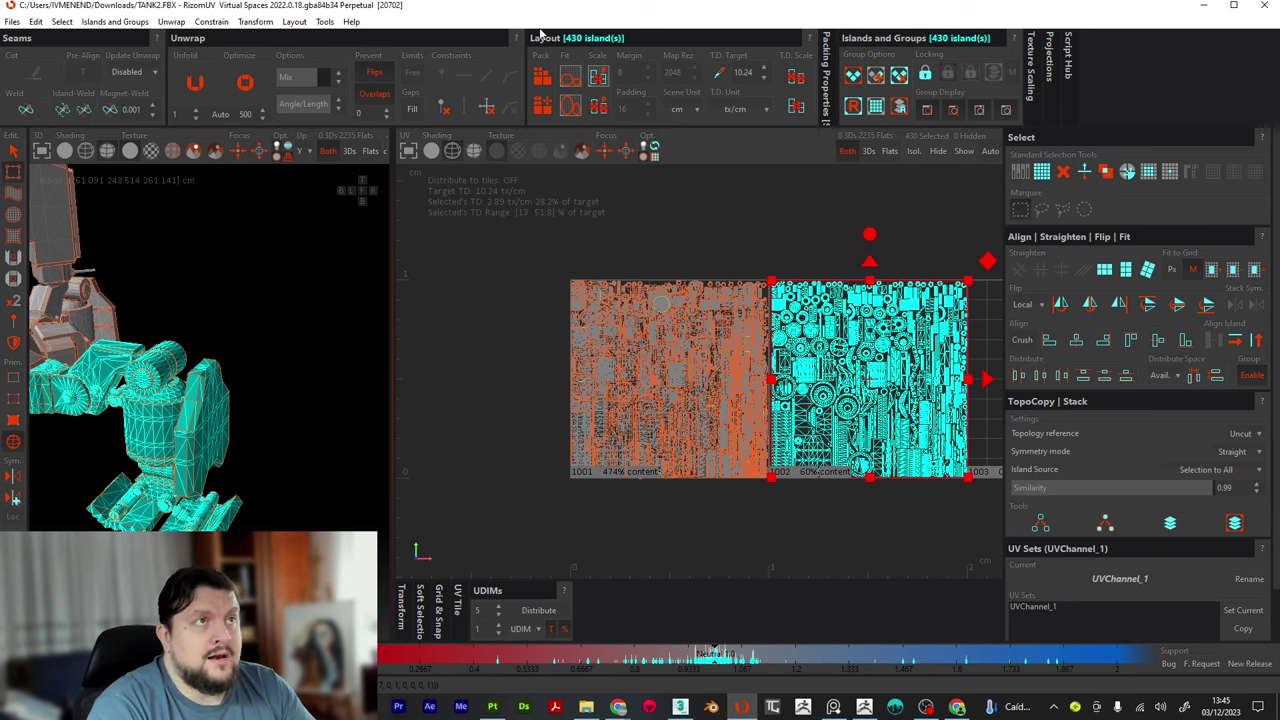
click(856, 77)
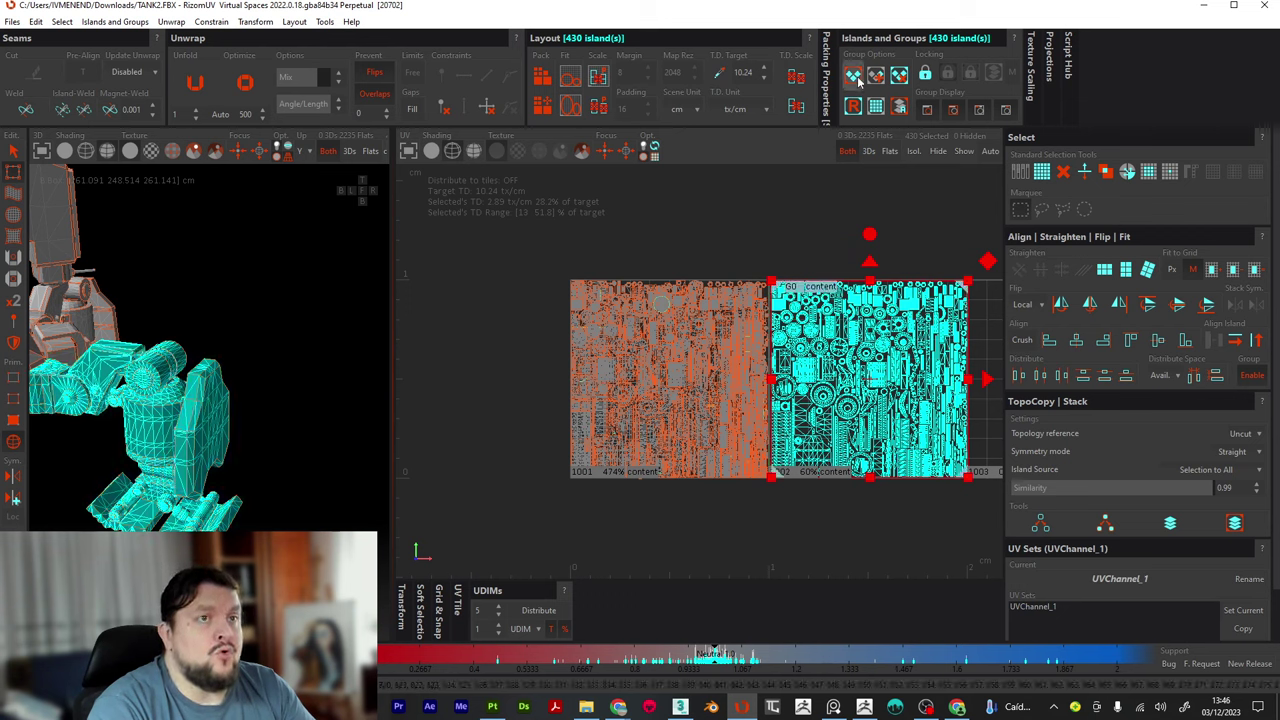
Clear the selection and pack the scene, keeping the leg group in tile 1002 and the other islands in 1001
click(715, 240)
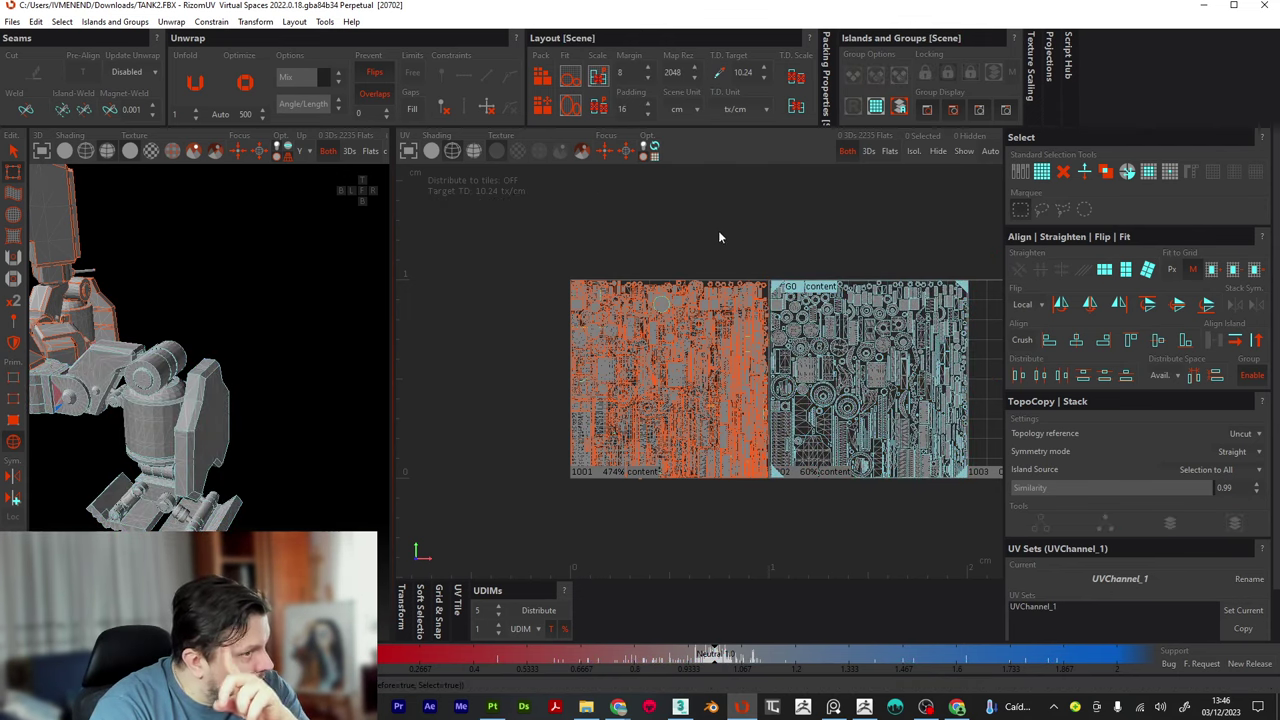
click(543, 78)
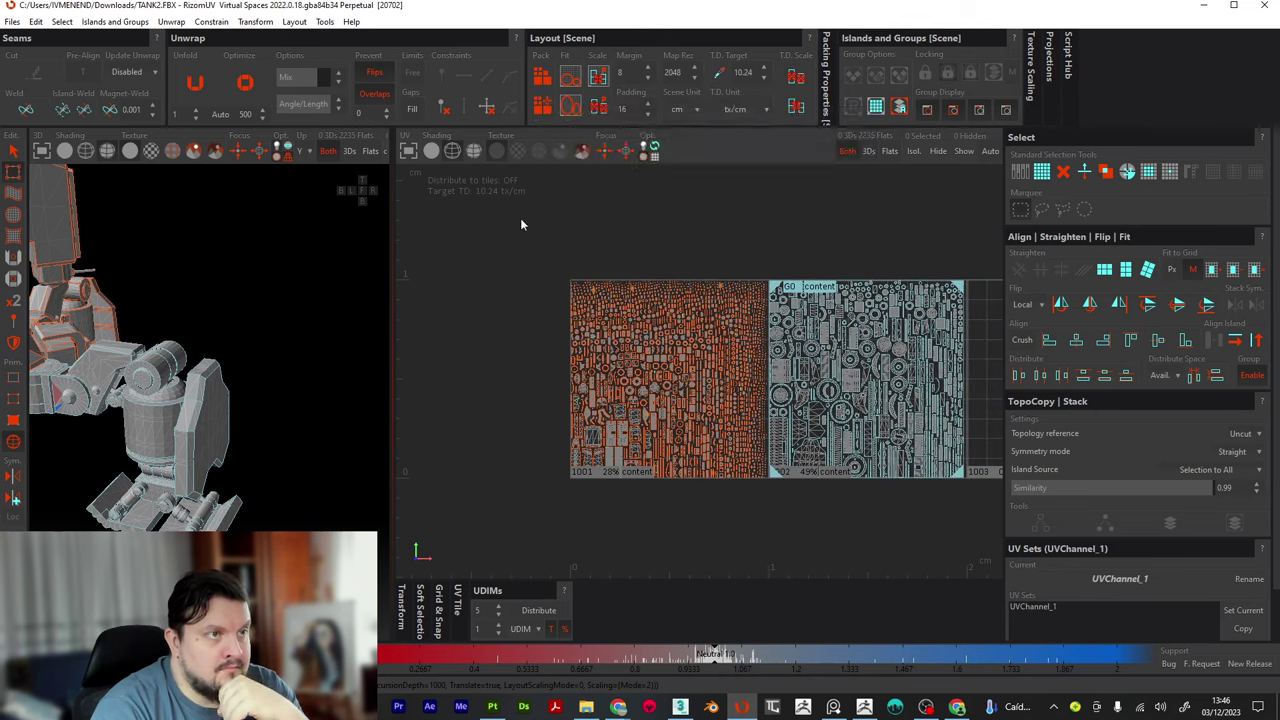
scroll(565, 235, down, 1)
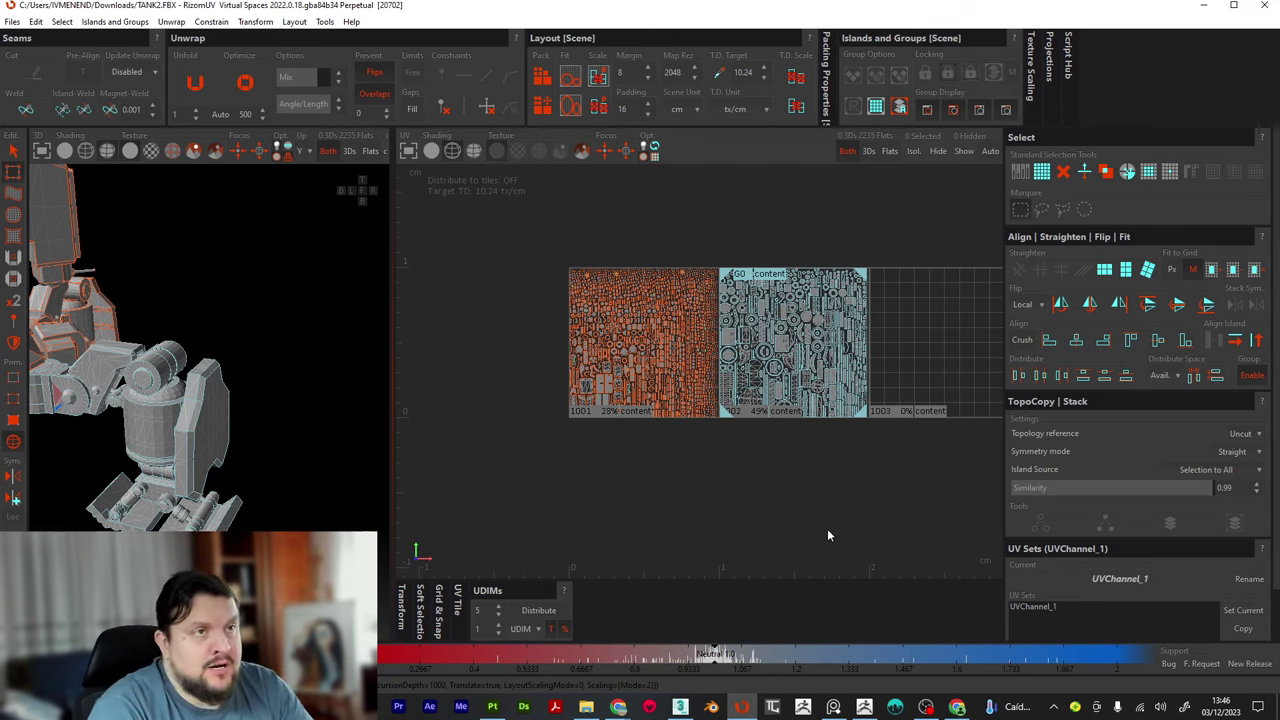
Enable Distribute for the UDIM tiles and pack the scene across all five tiles
click(520, 613)
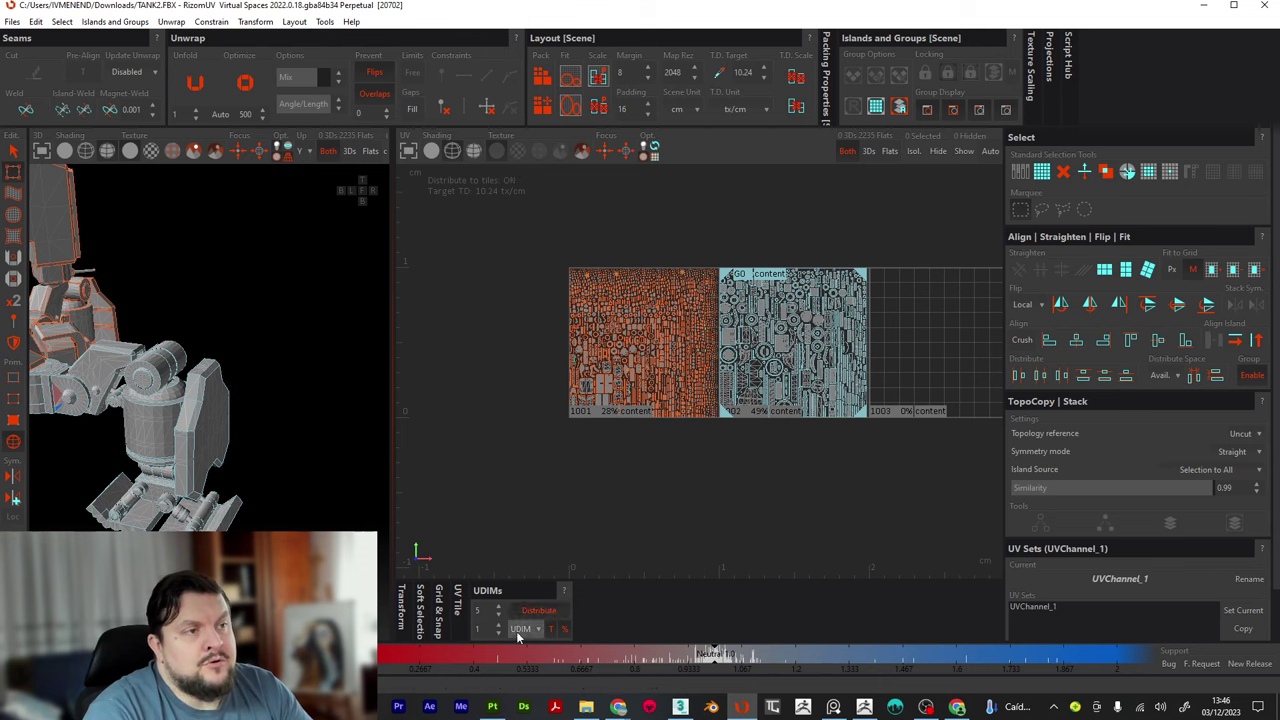
click(541, 84)
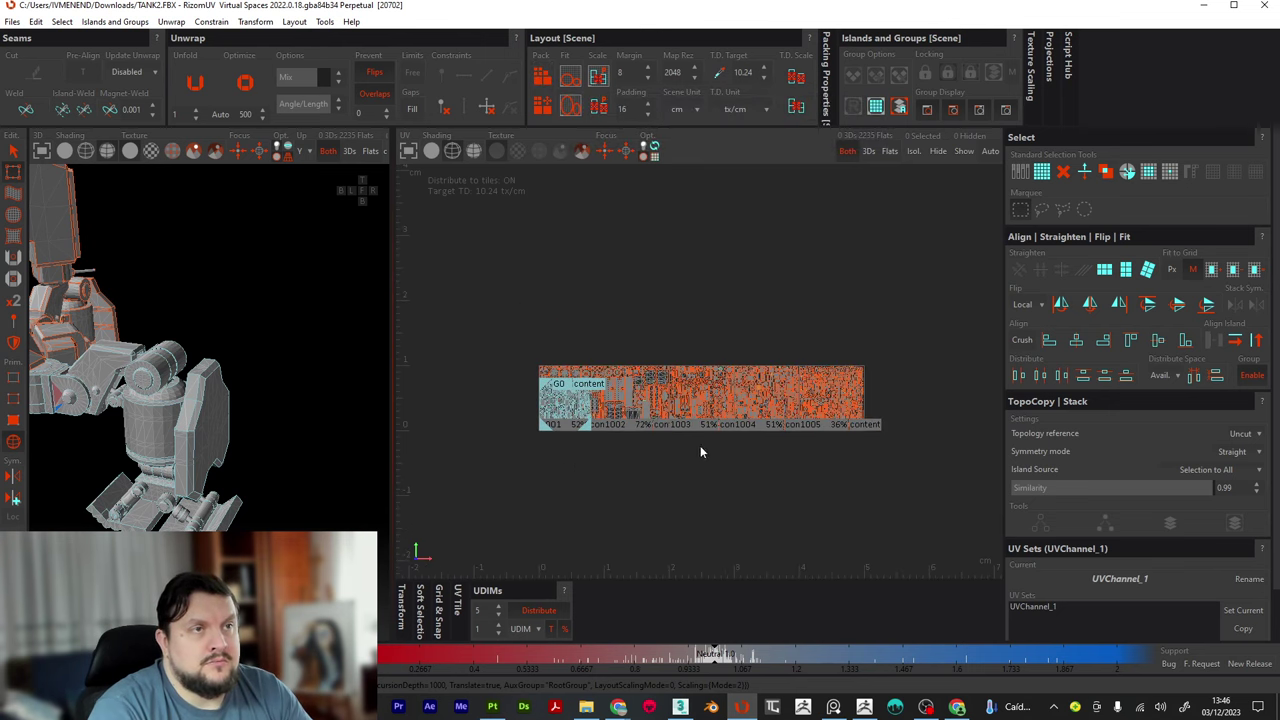
scroll(700, 445, up, 2)
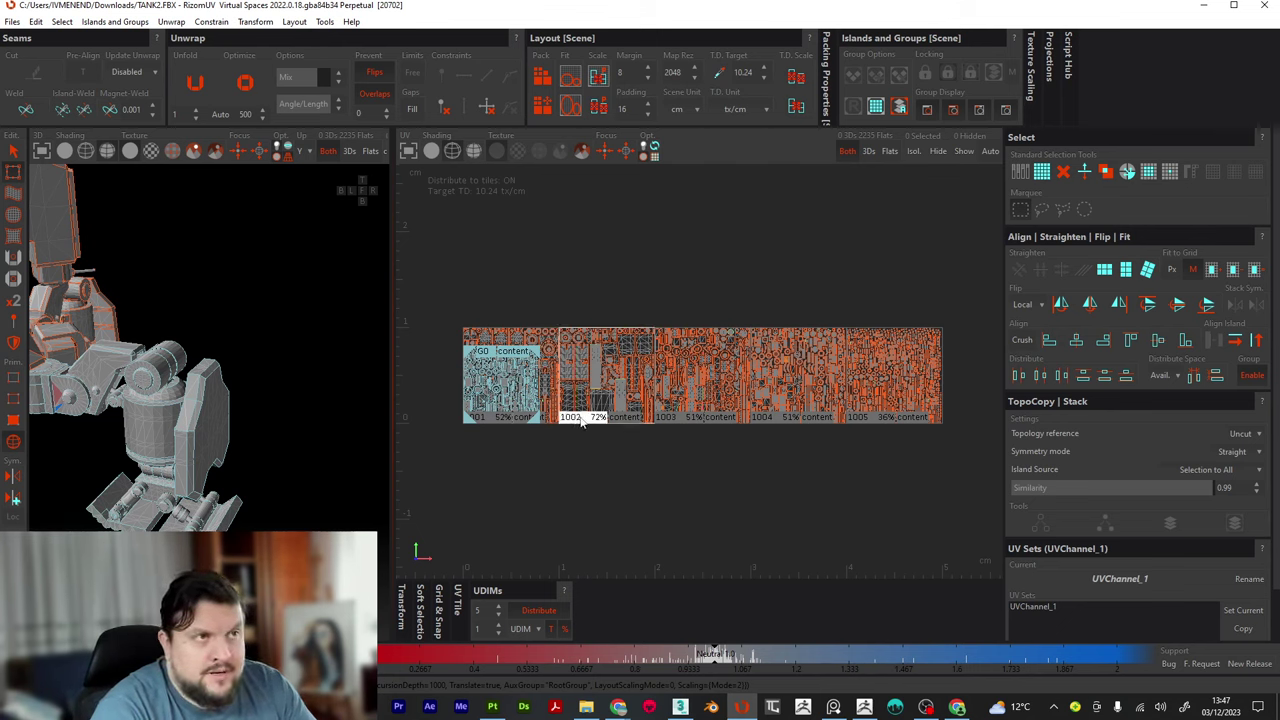
Disable Distribute, acknowledge the notice, and repack the scene
click(545, 613)
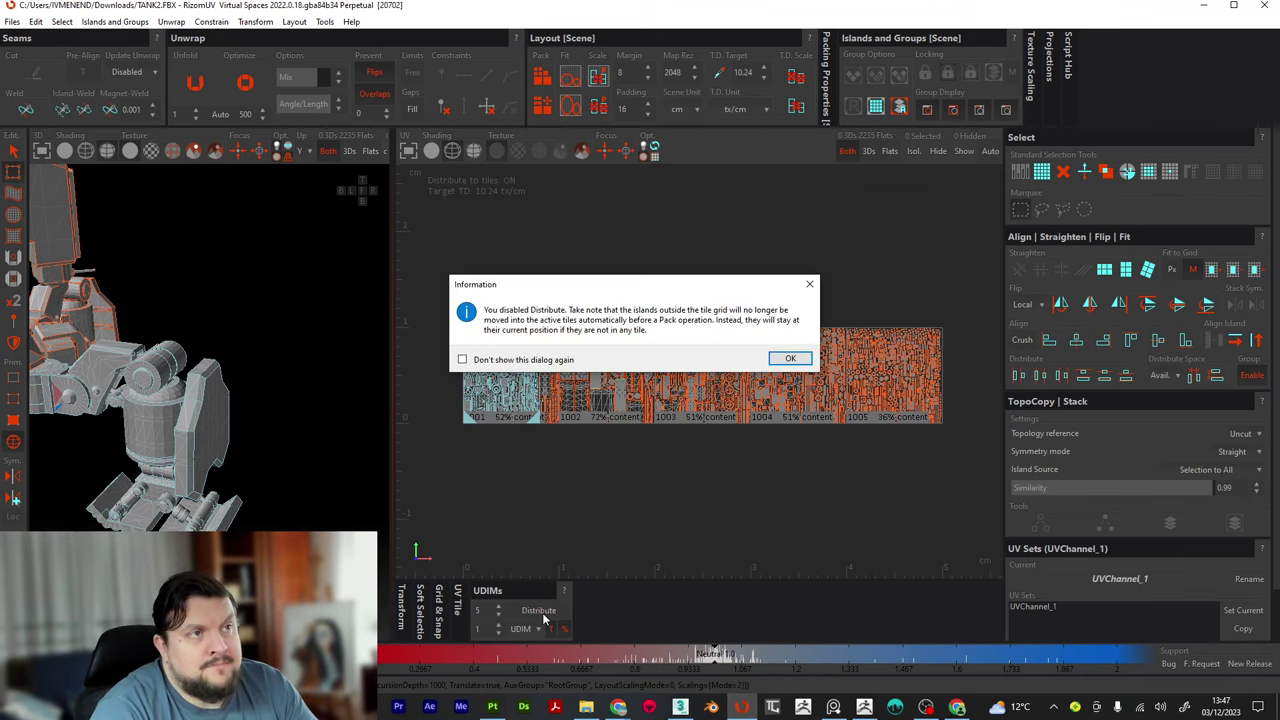
click(790, 358)
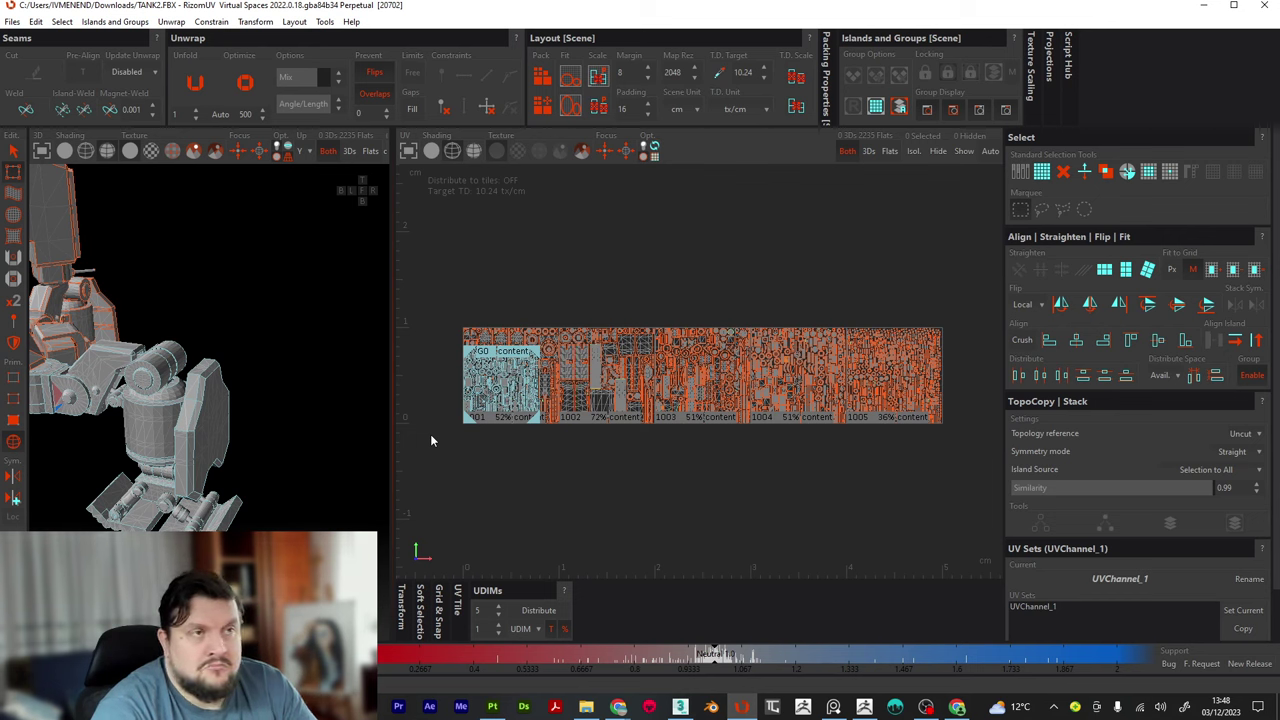
key(p)
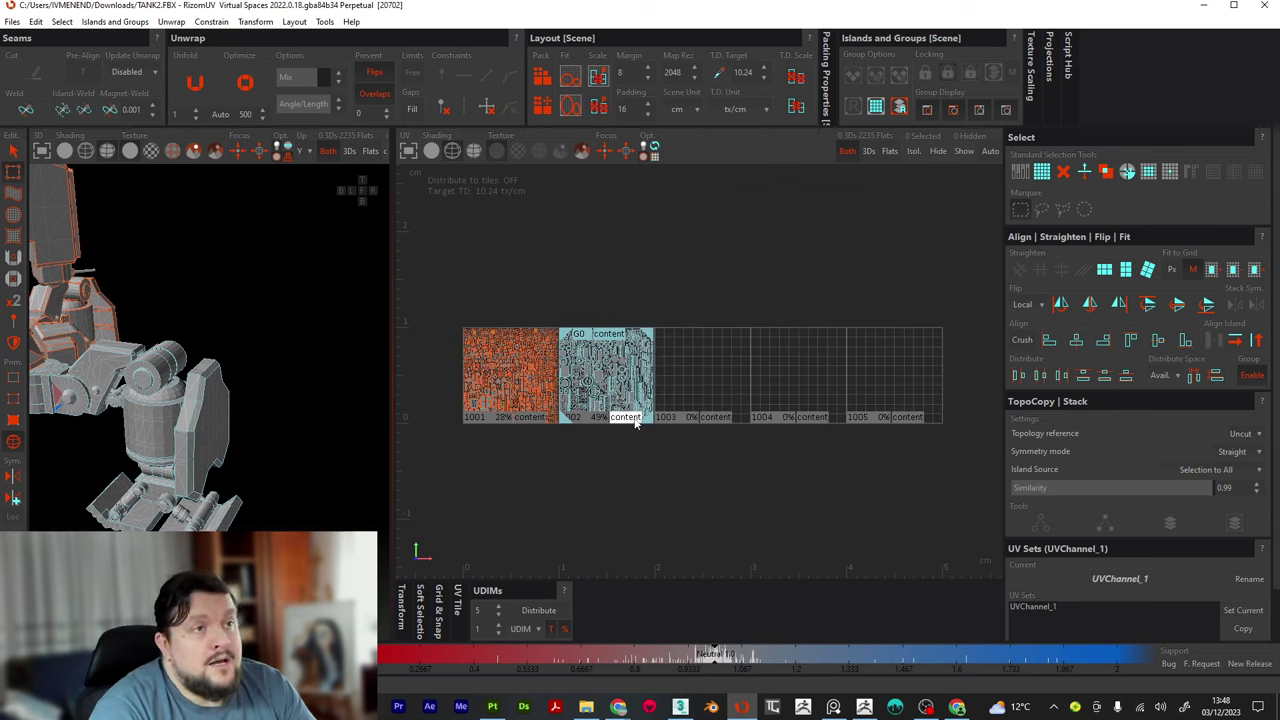
Set the island padding to 8 and repack the whole scene
scroll(580, 390, up, 5)
scroll(615, 393, down, 3)
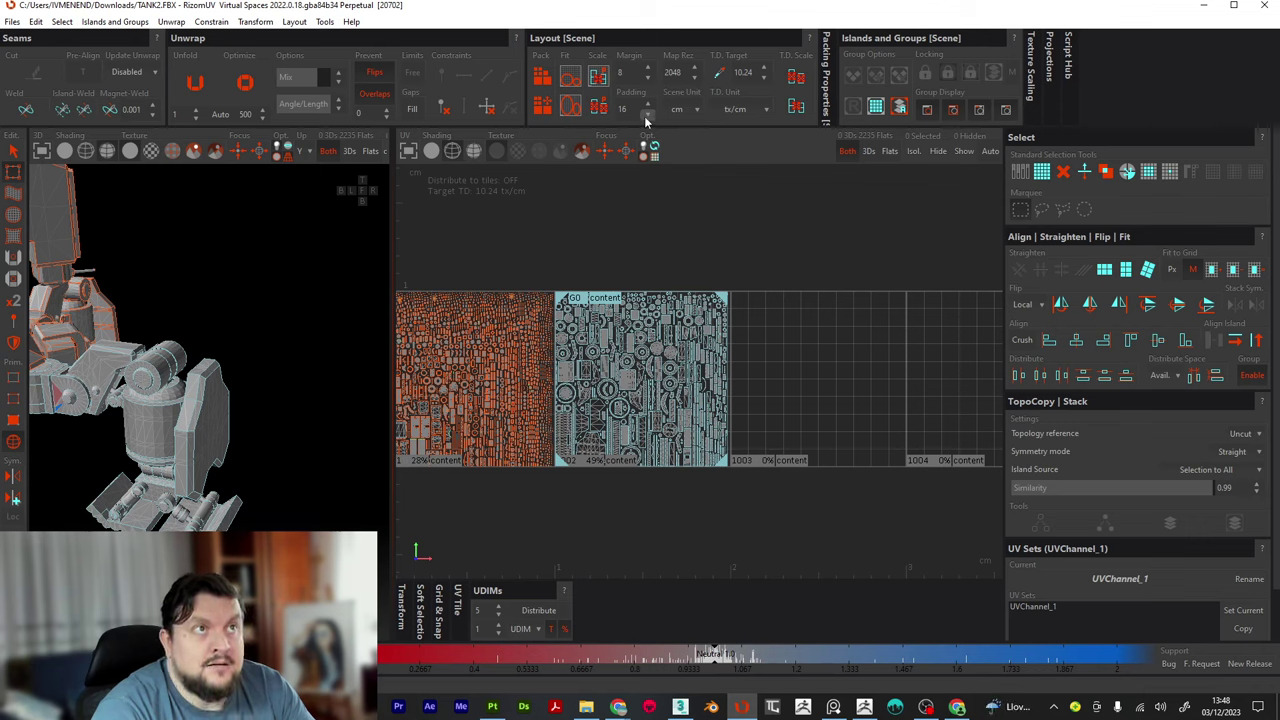
click(646, 116)
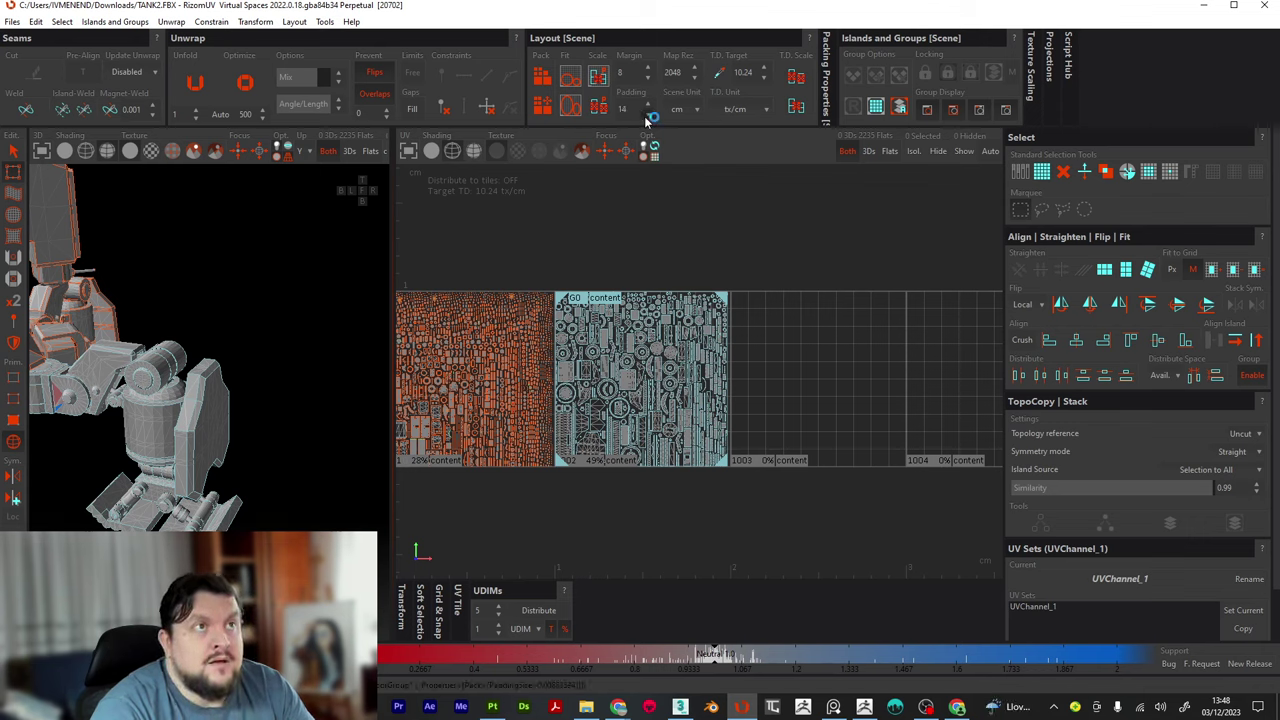
click(646, 116)
click(646, 116)
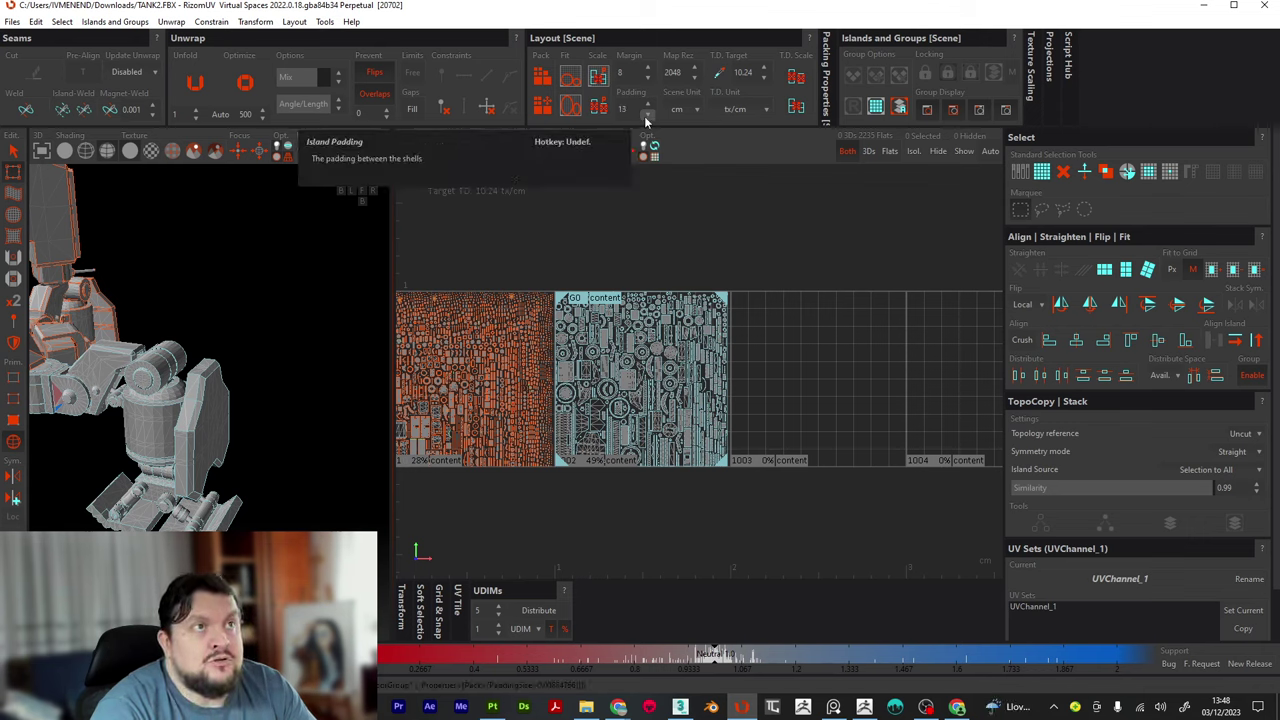
click(646, 116)
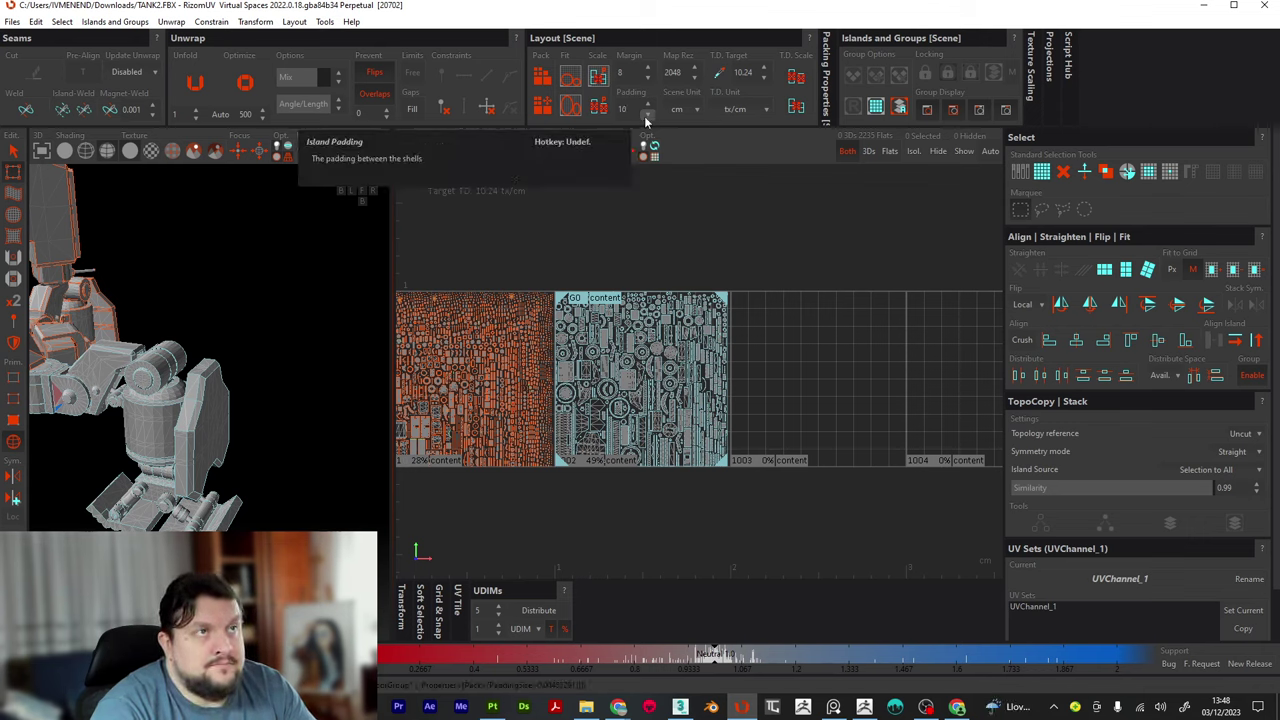
click(646, 116)
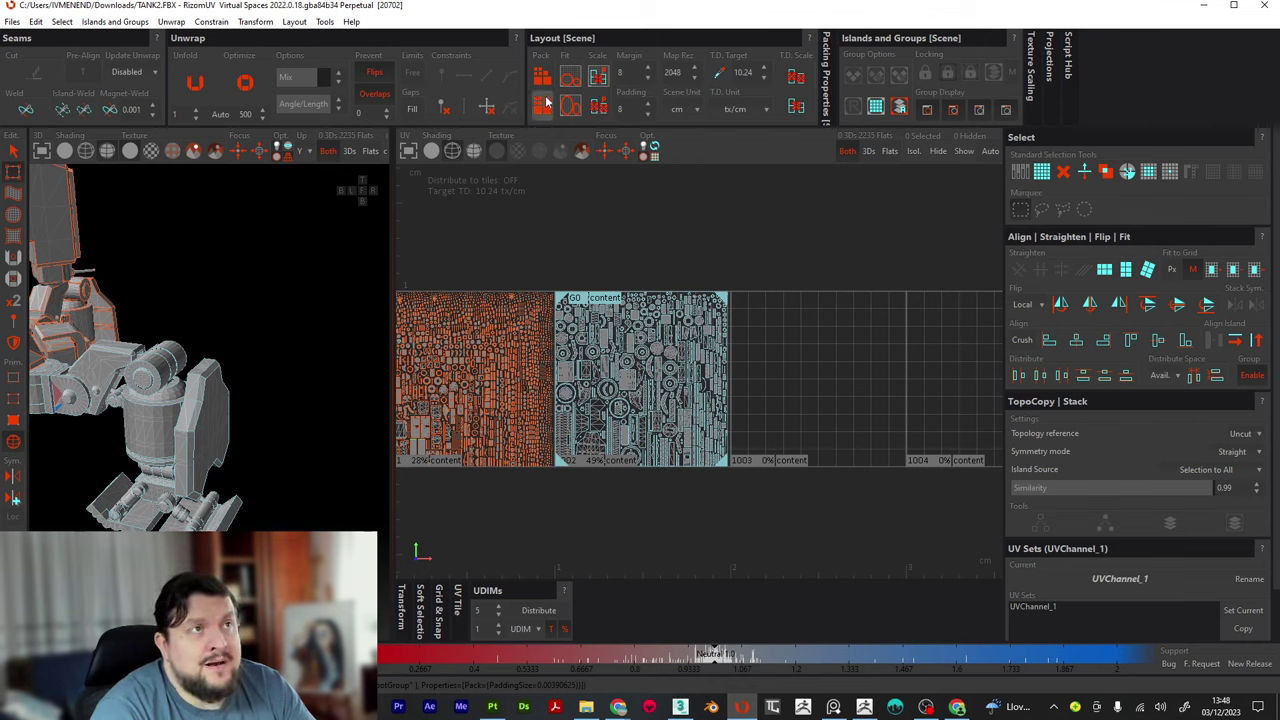
click(545, 108)
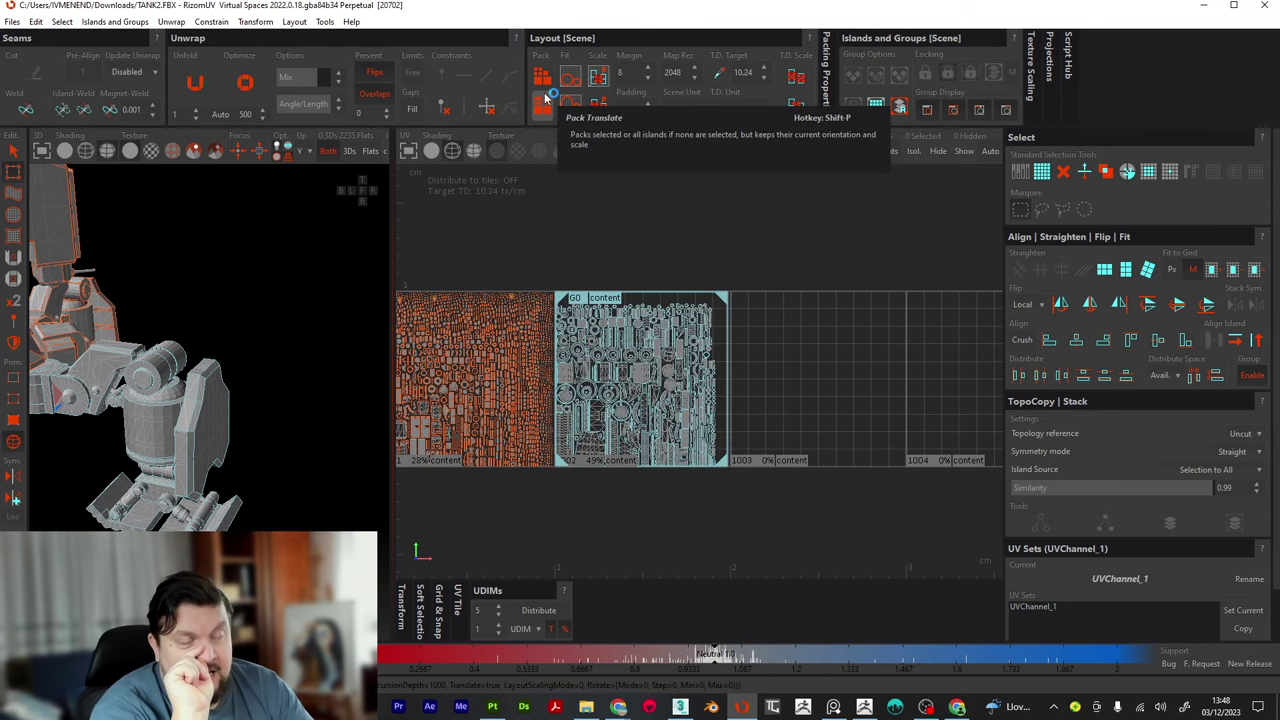
click(544, 92)
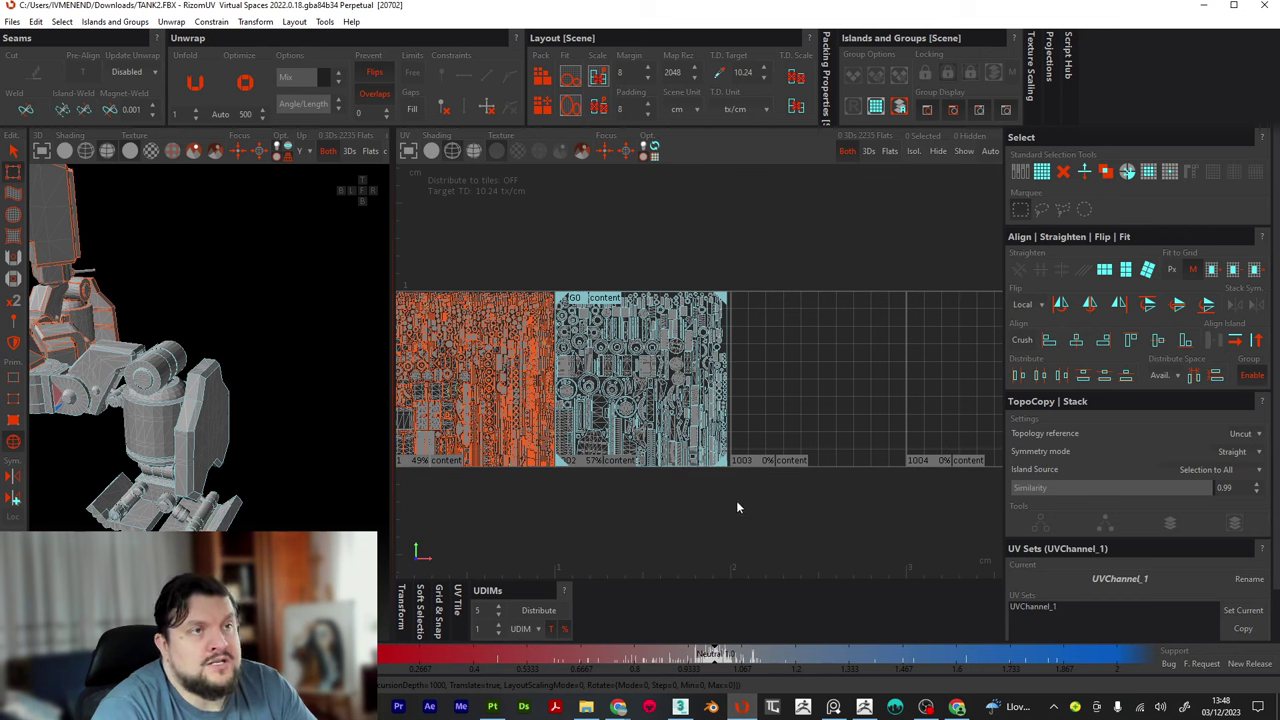
Select the ungrouped leg's outer armor plate, lower-leg cylinder and foot parts, extending the island selection to complete elements
scroll(620, 440, down, 2)
alt+drag(197, 495, 197, 449)
scroll(334, 426, up, 5)
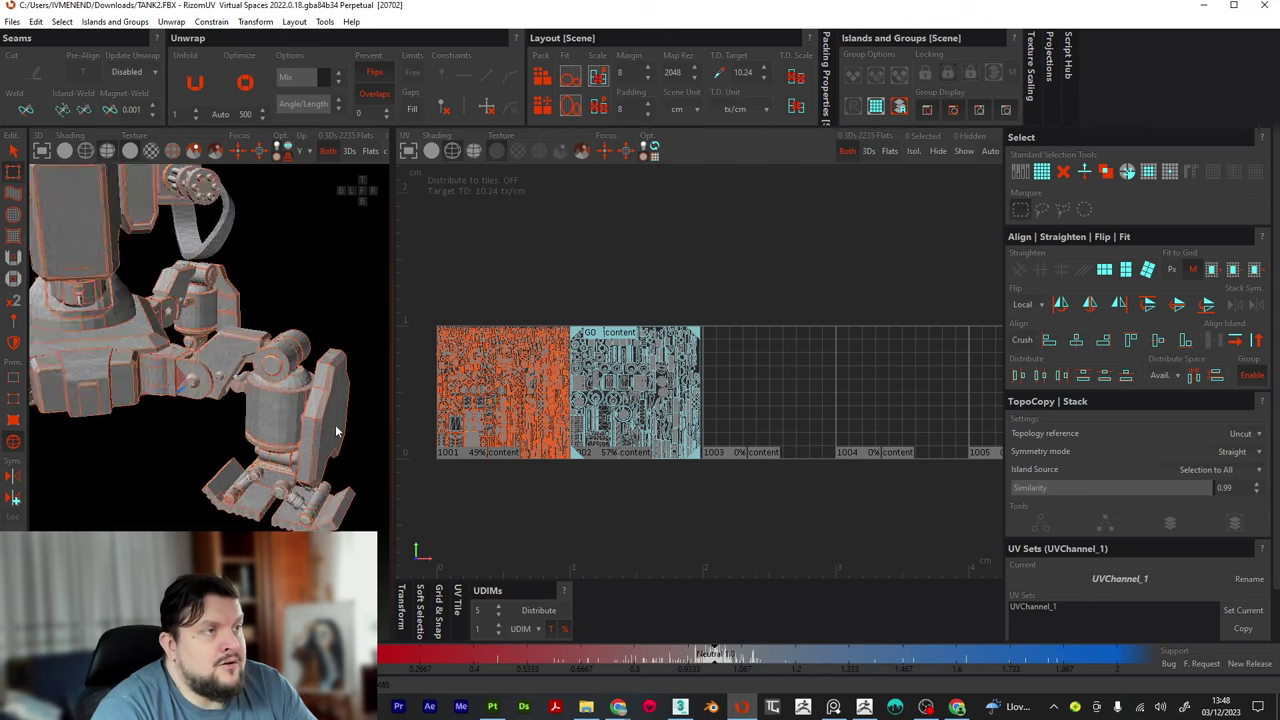
click(334, 428)
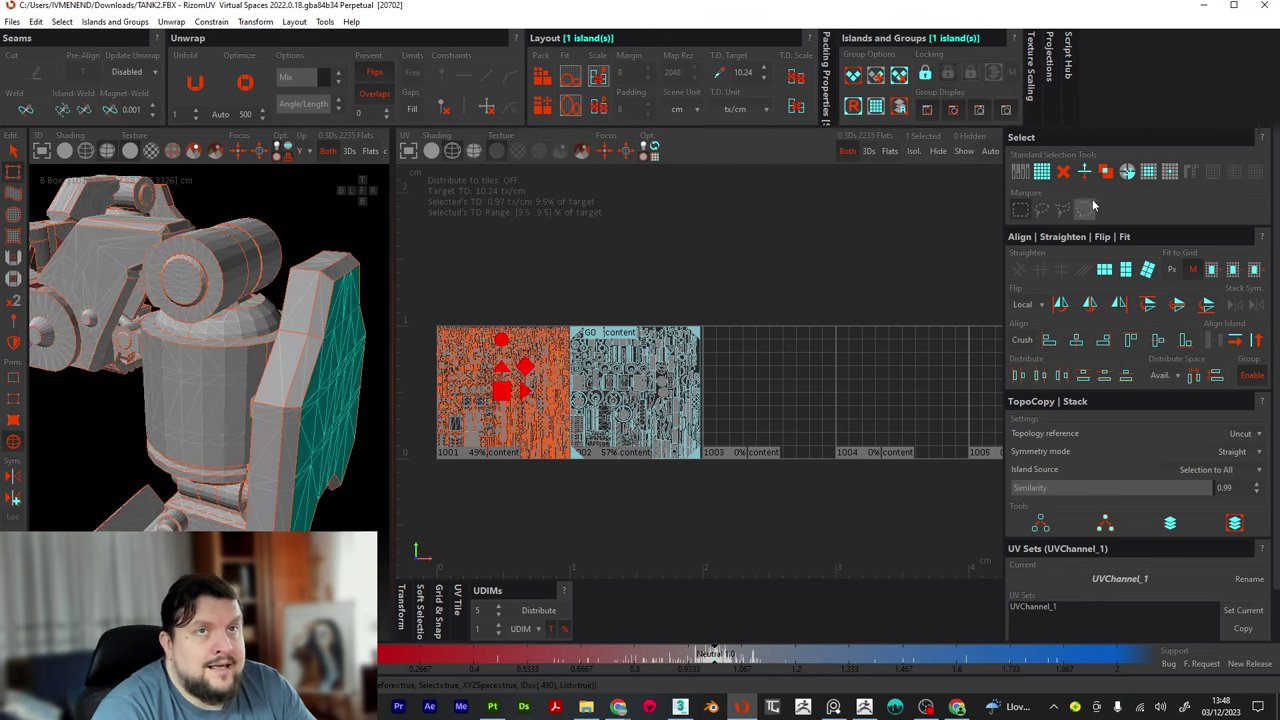
click(1127, 173)
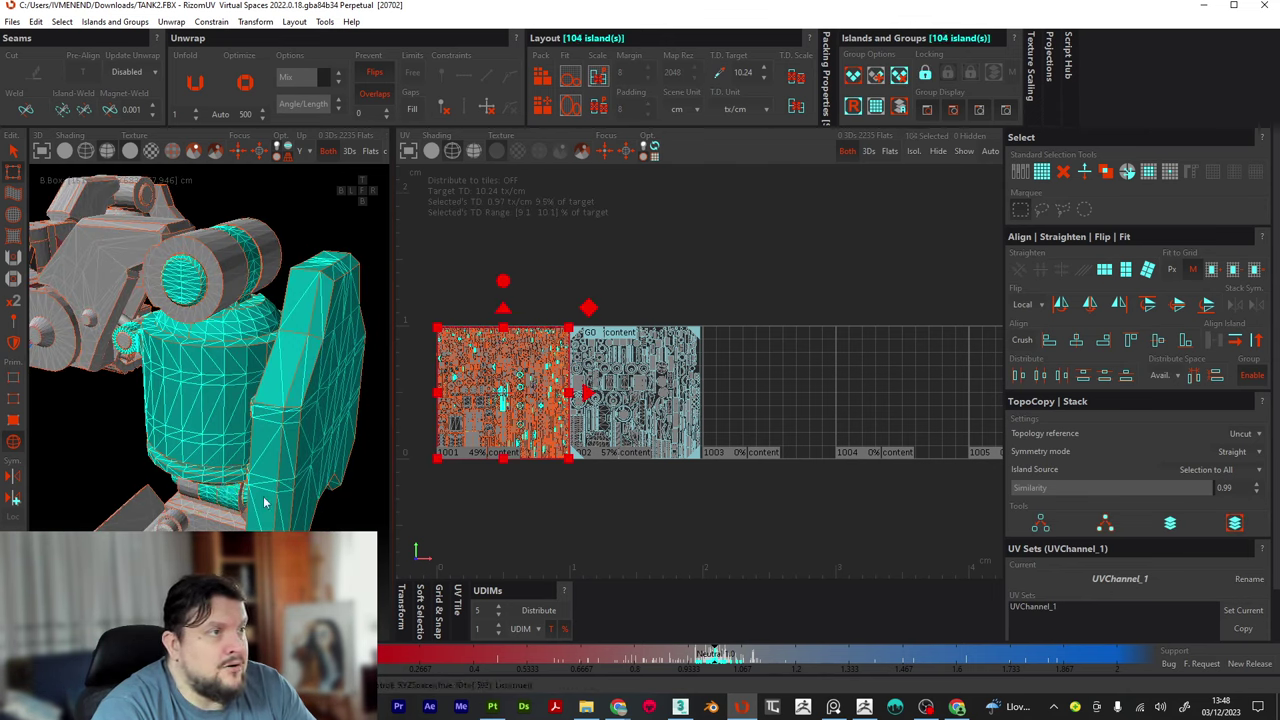
click(1127, 173)
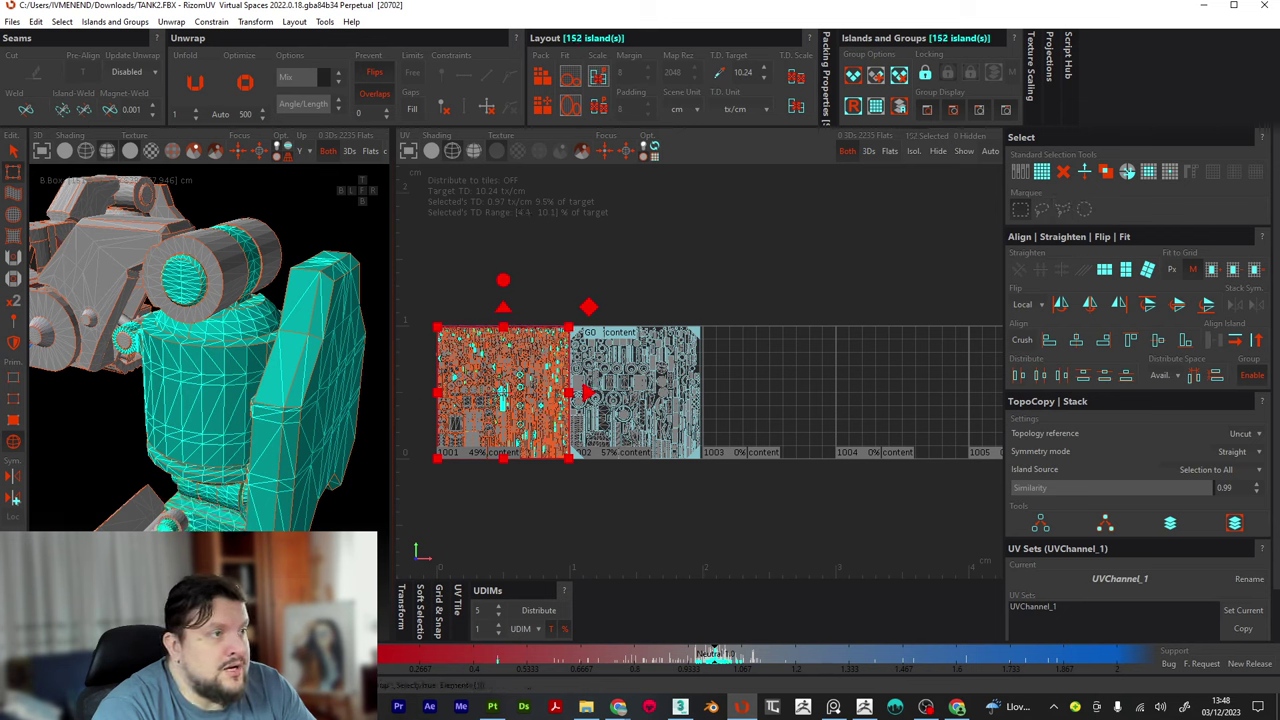
click(1127, 173)
click(1127, 173)
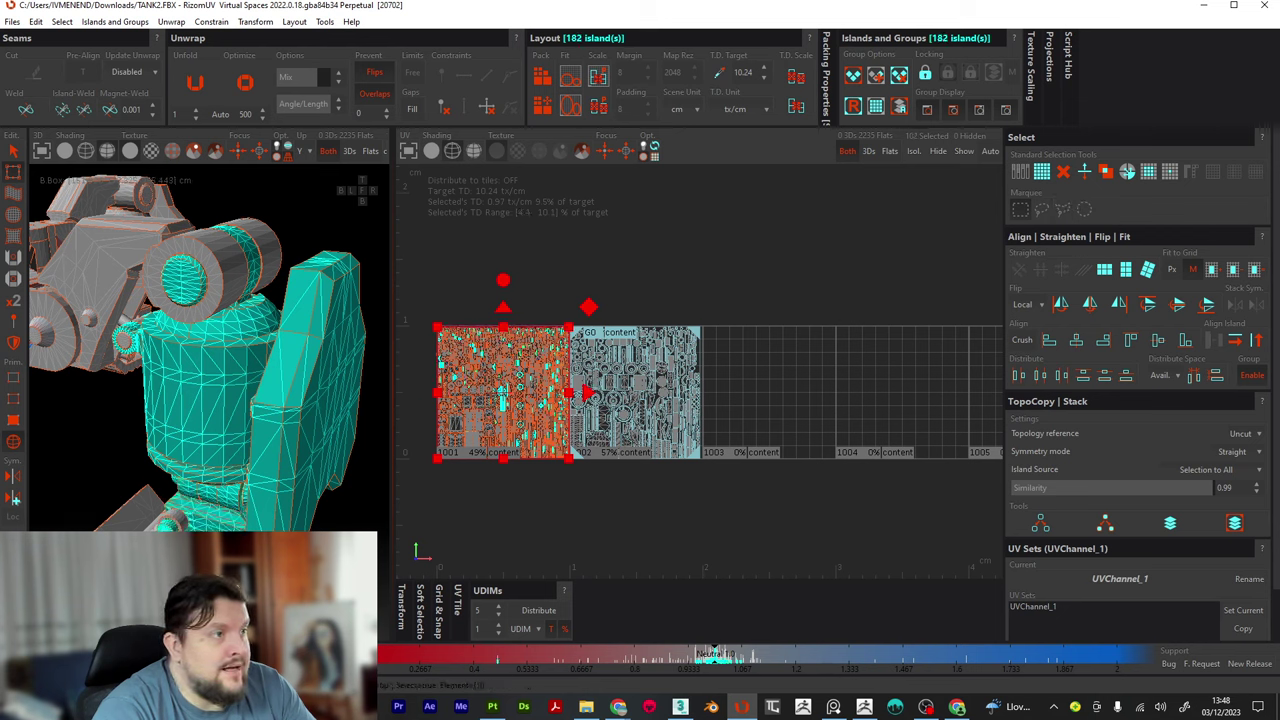
click(1127, 173)
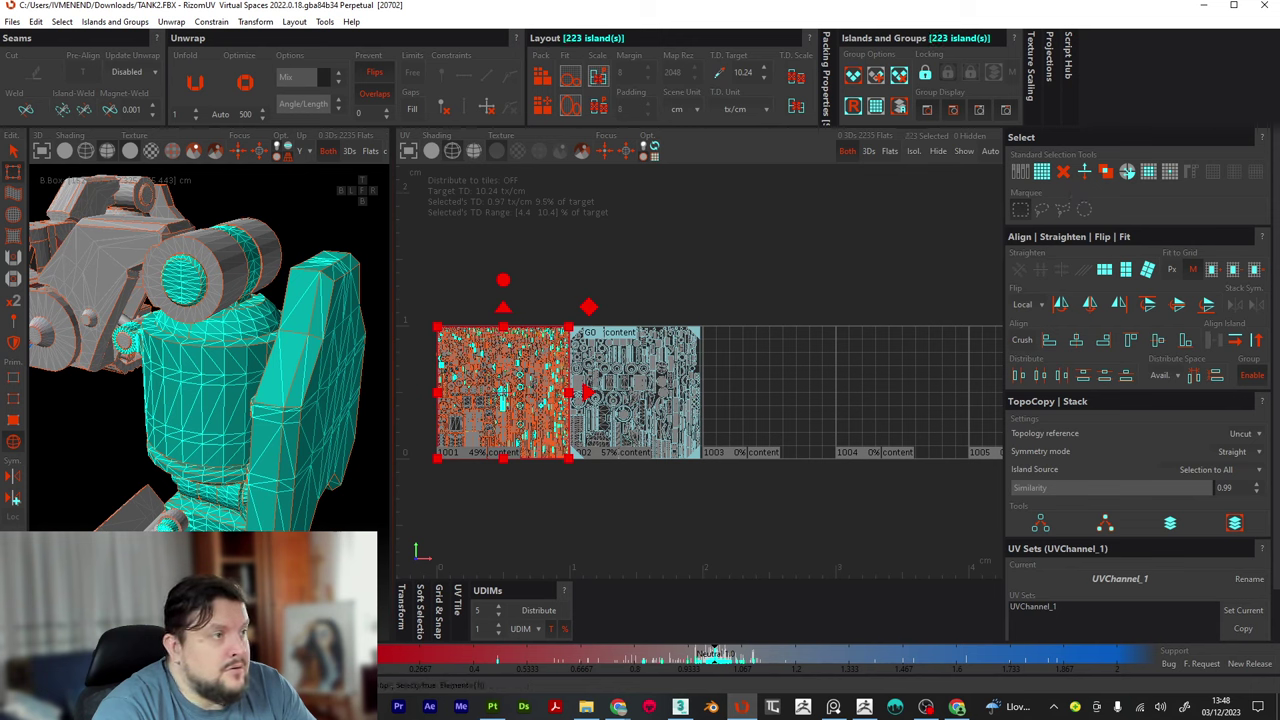
click(1127, 172)
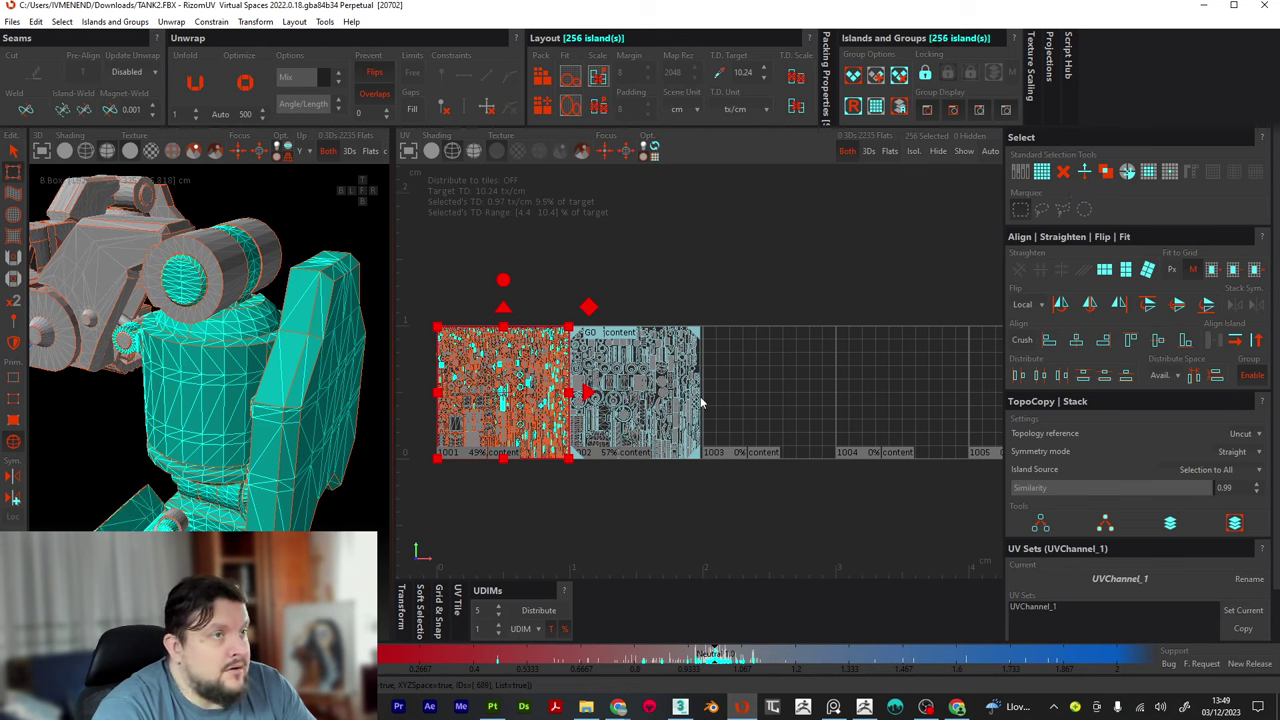
click(1127, 172)
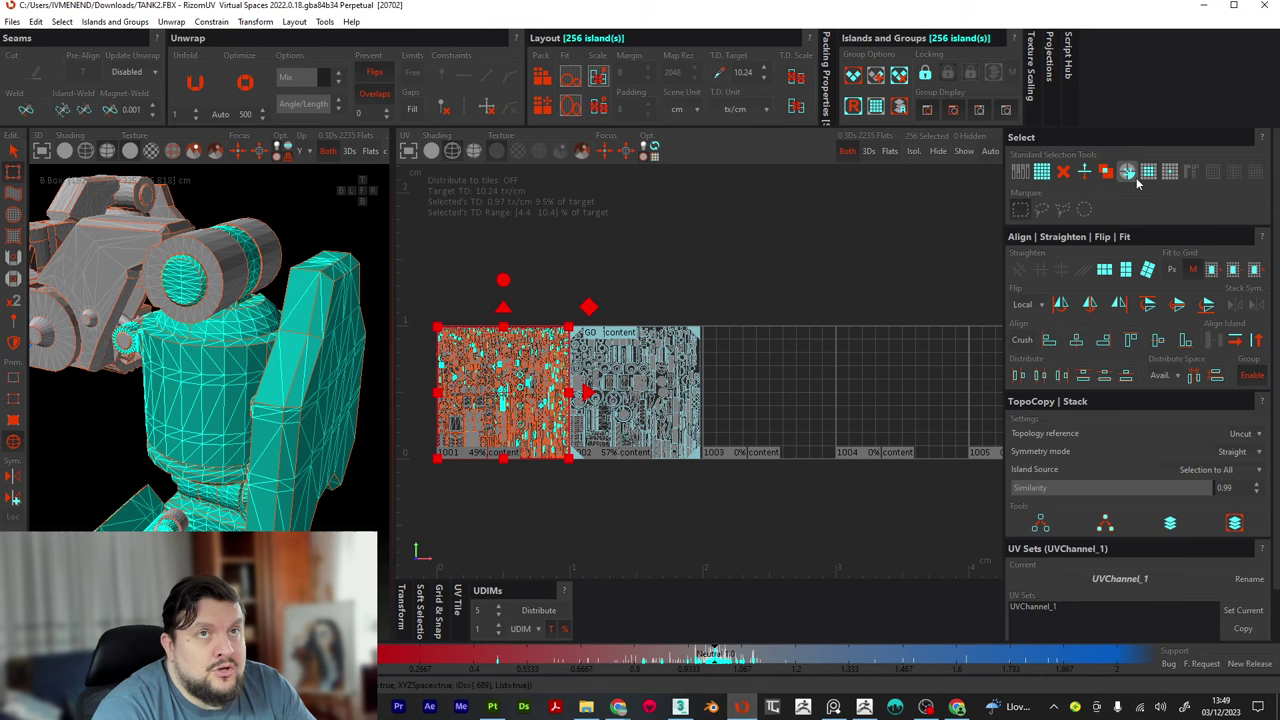
Add the complete knee cylinder and the angled upper-leg link to the selection, dismissing the Script and Log Window
double_click(242, 264)
key(c)
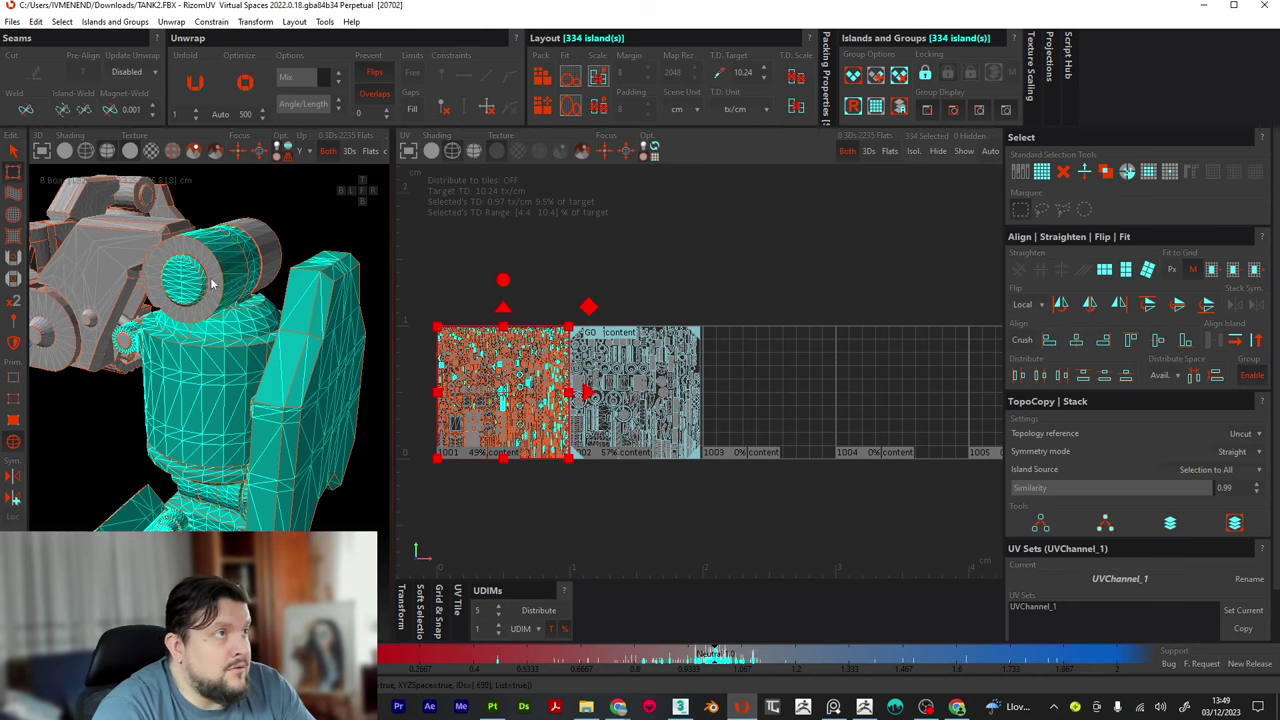
click(507, 112)
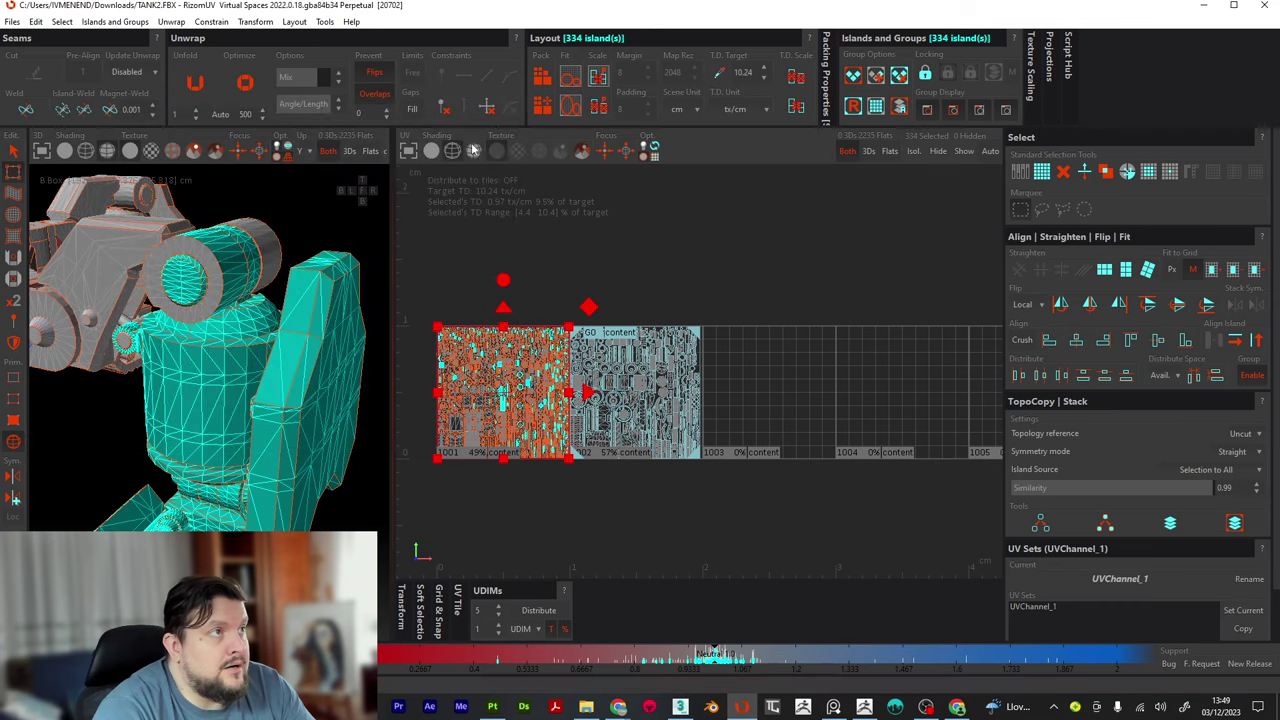
click(1127, 172)
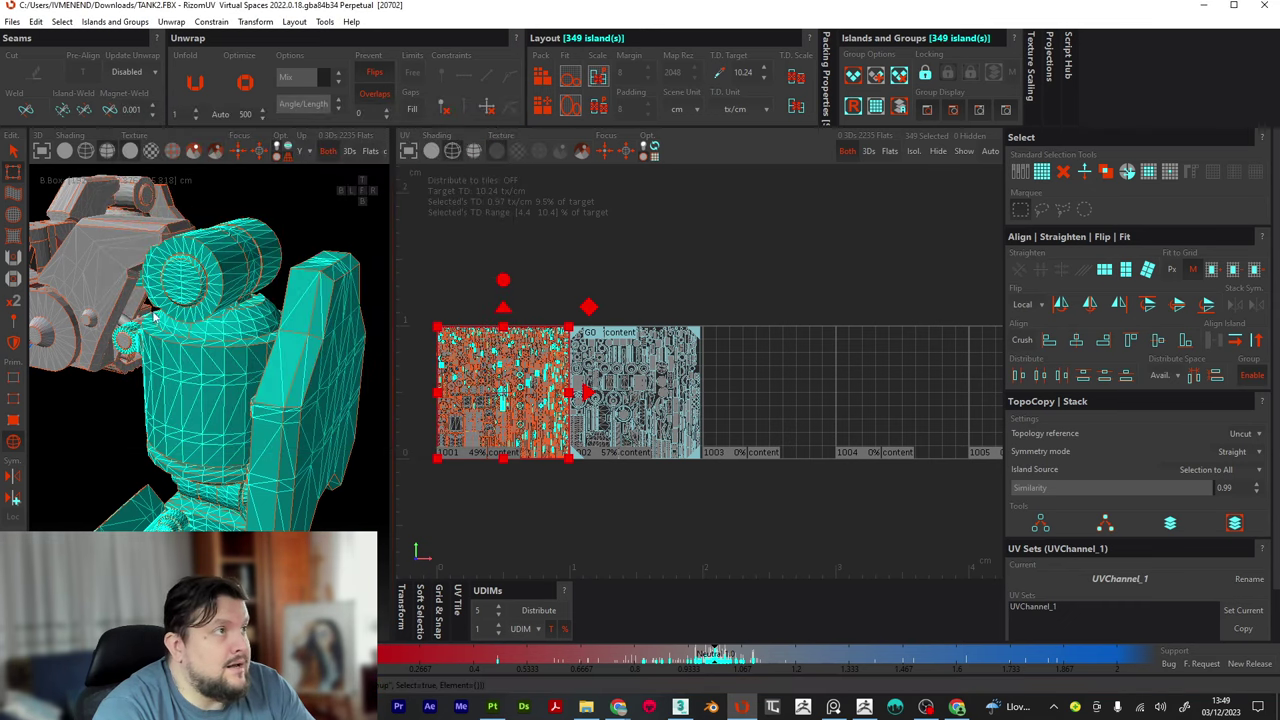
click(110, 266)
click(1127, 172)
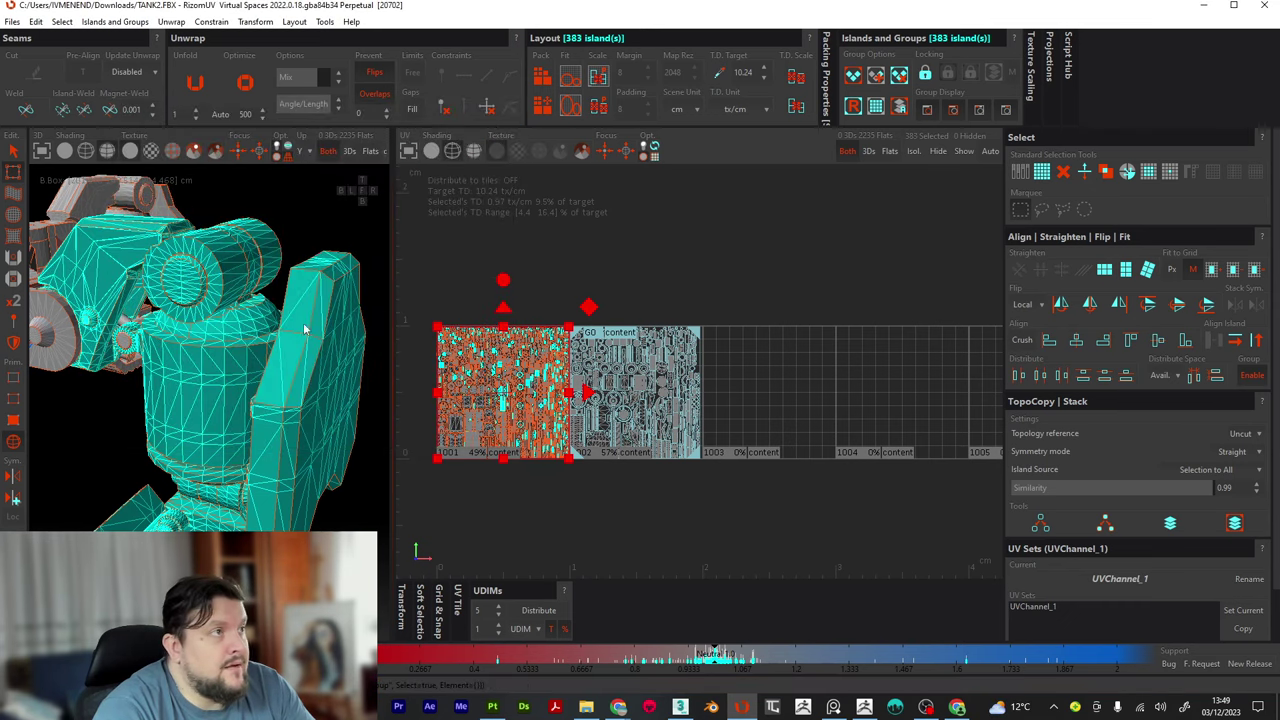
middle_drag(366, 194, 165, 372)
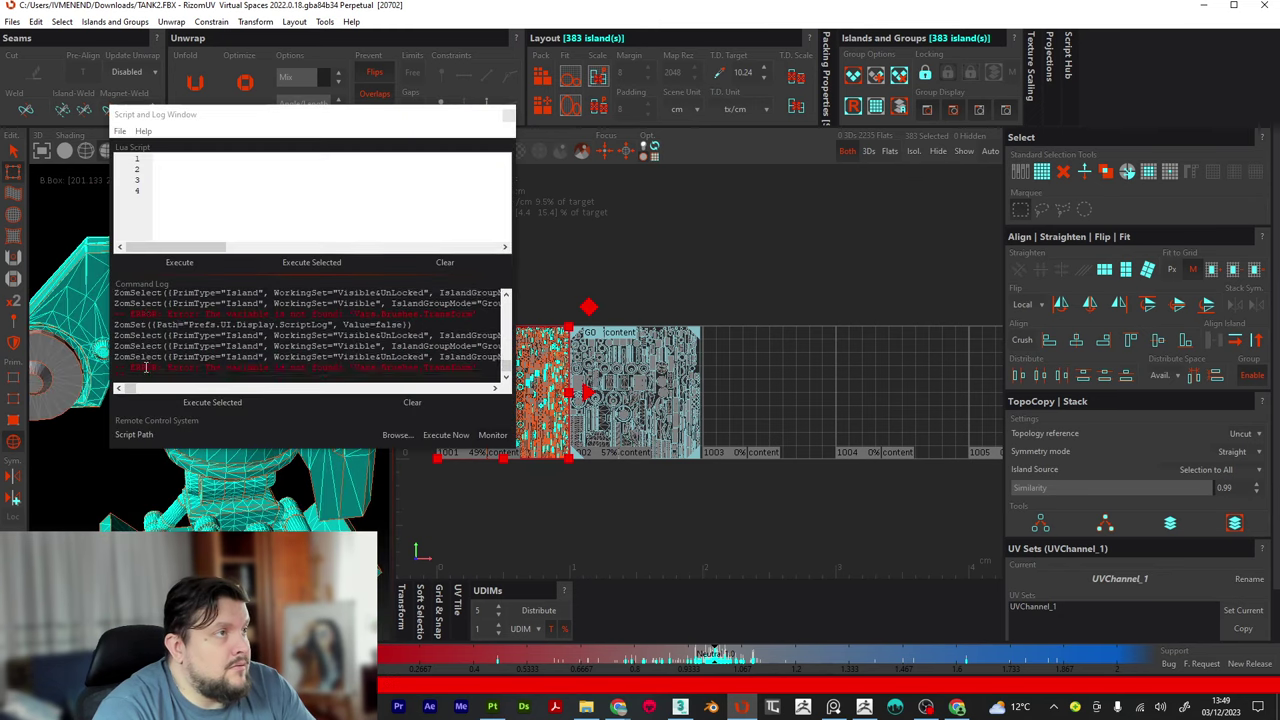
click(508, 116)
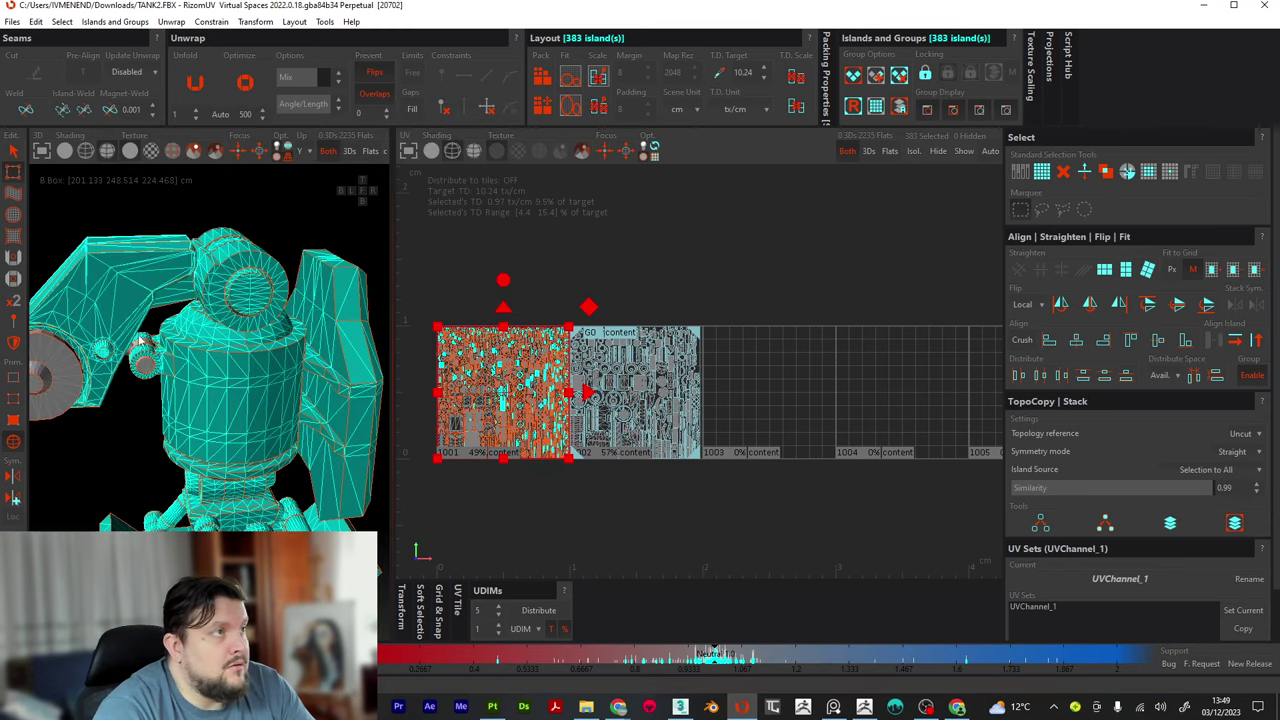
click(508, 116)
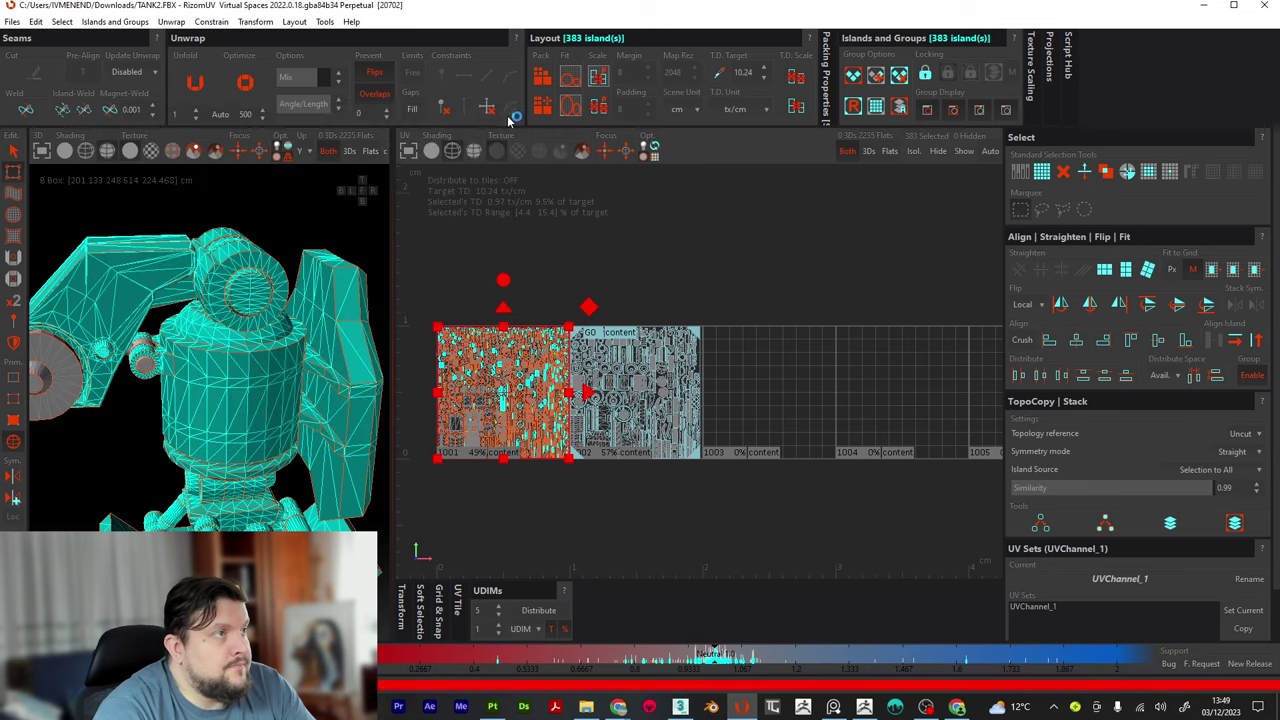
Add the small joint cylinder beside the knee and the hip-side leg segment to the selection as complete elements
scroll(160, 395, up, 3)
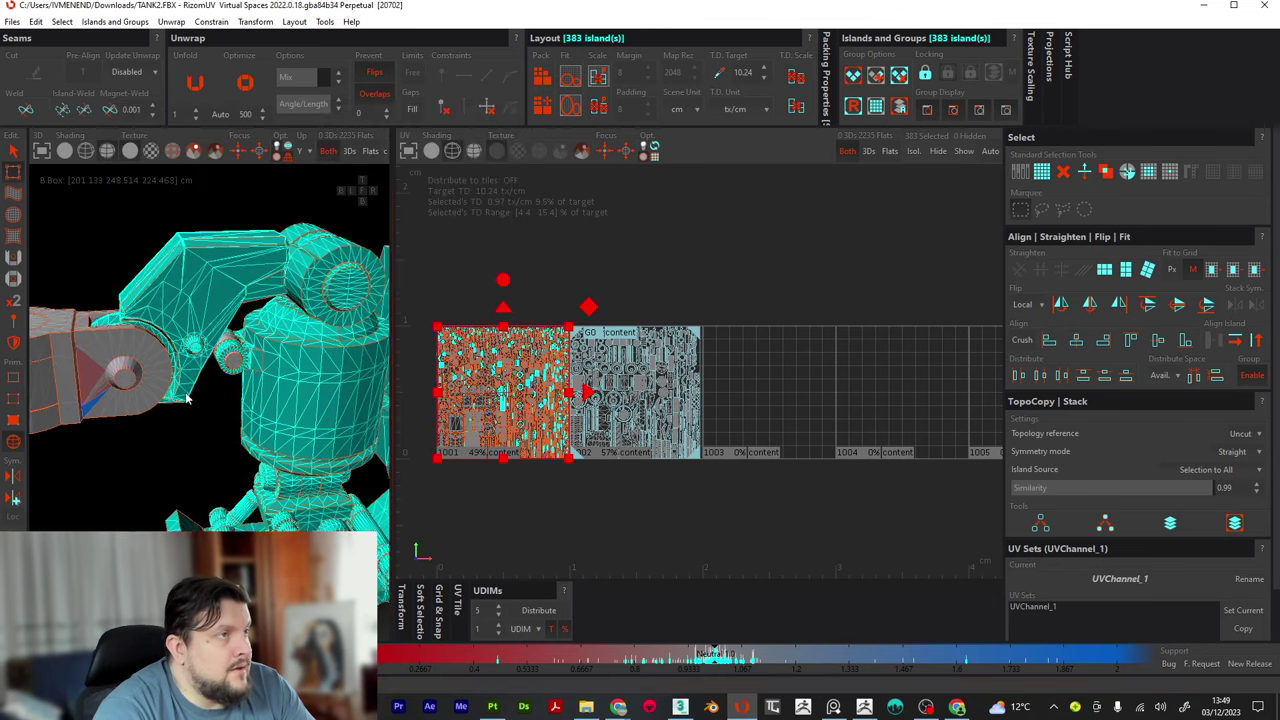
click(240, 368)
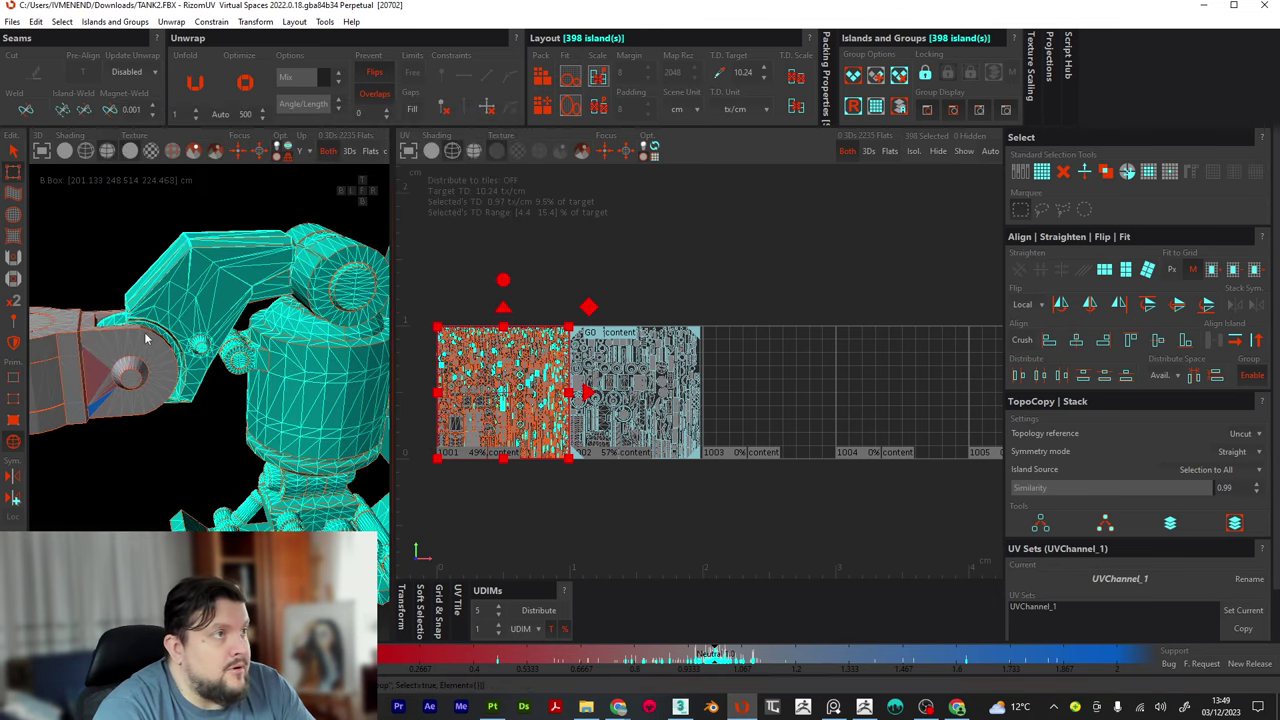
click(1105, 172)
click(48, 392)
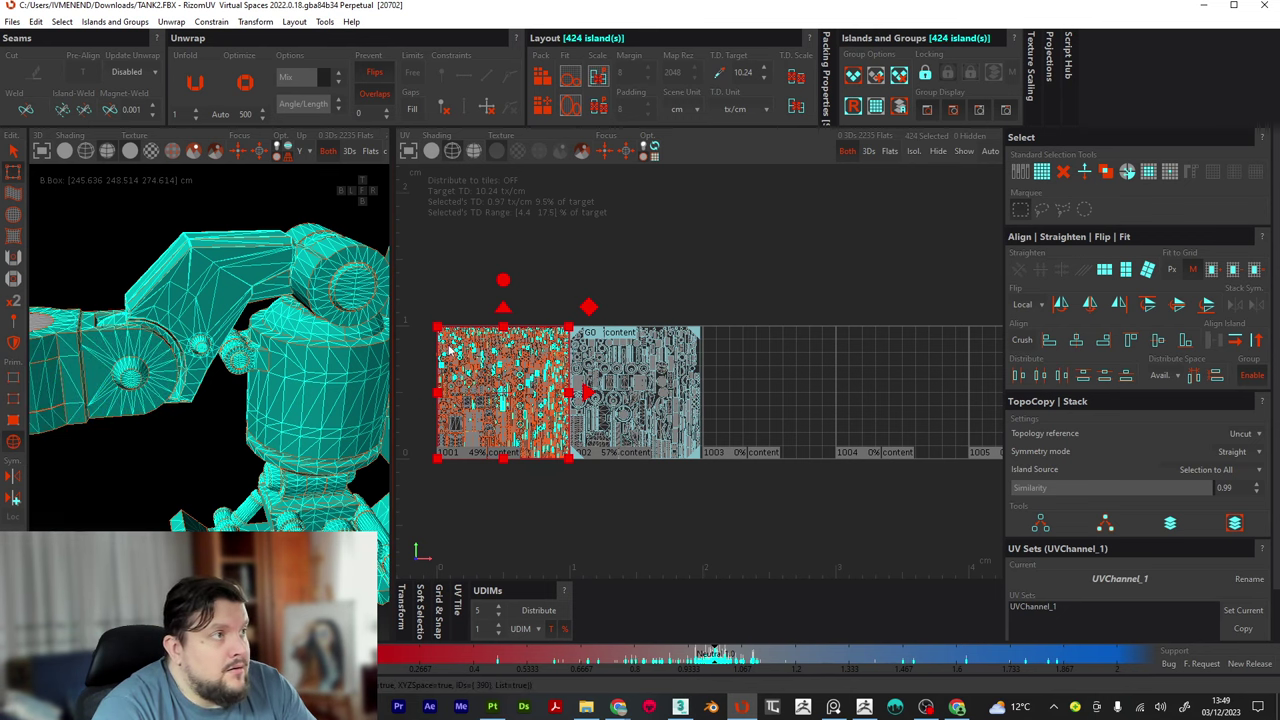
click(1128, 172)
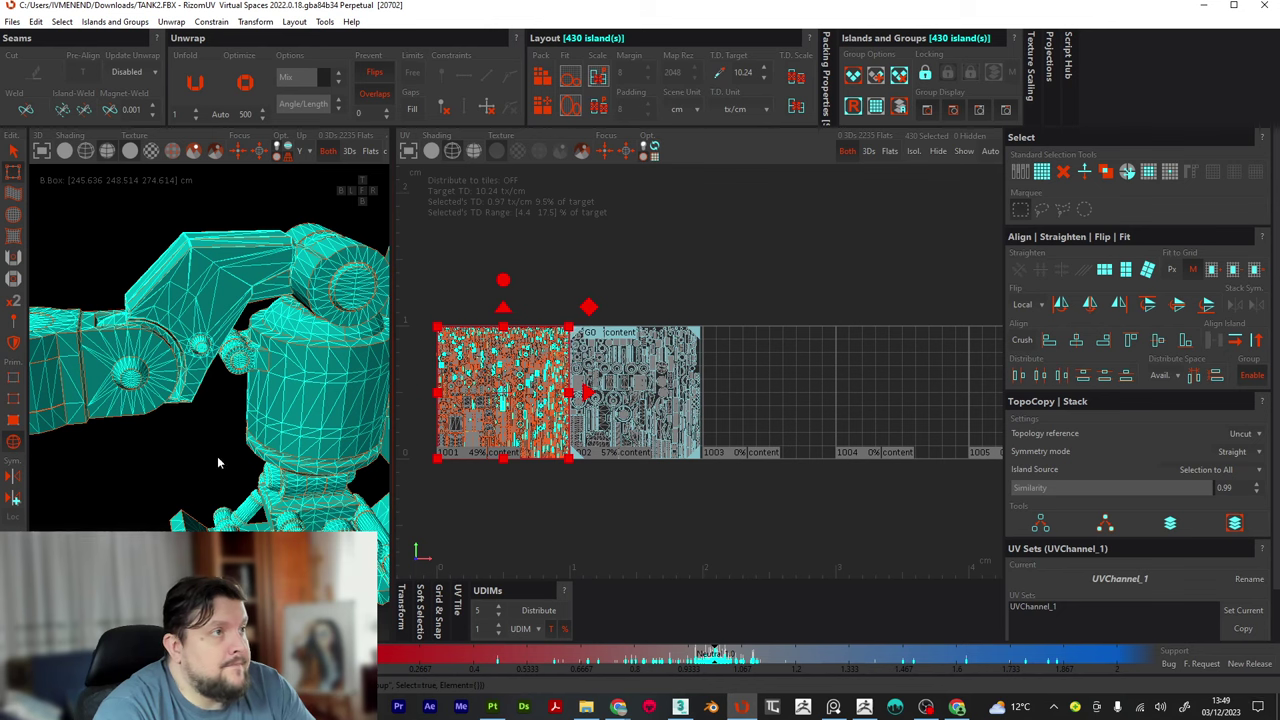
Move the selected leg islands horizontally into tile 1003, group them, and clear the selection
scroll(217, 456, down, 5)
middle_drag(256, 505, 242, 448)
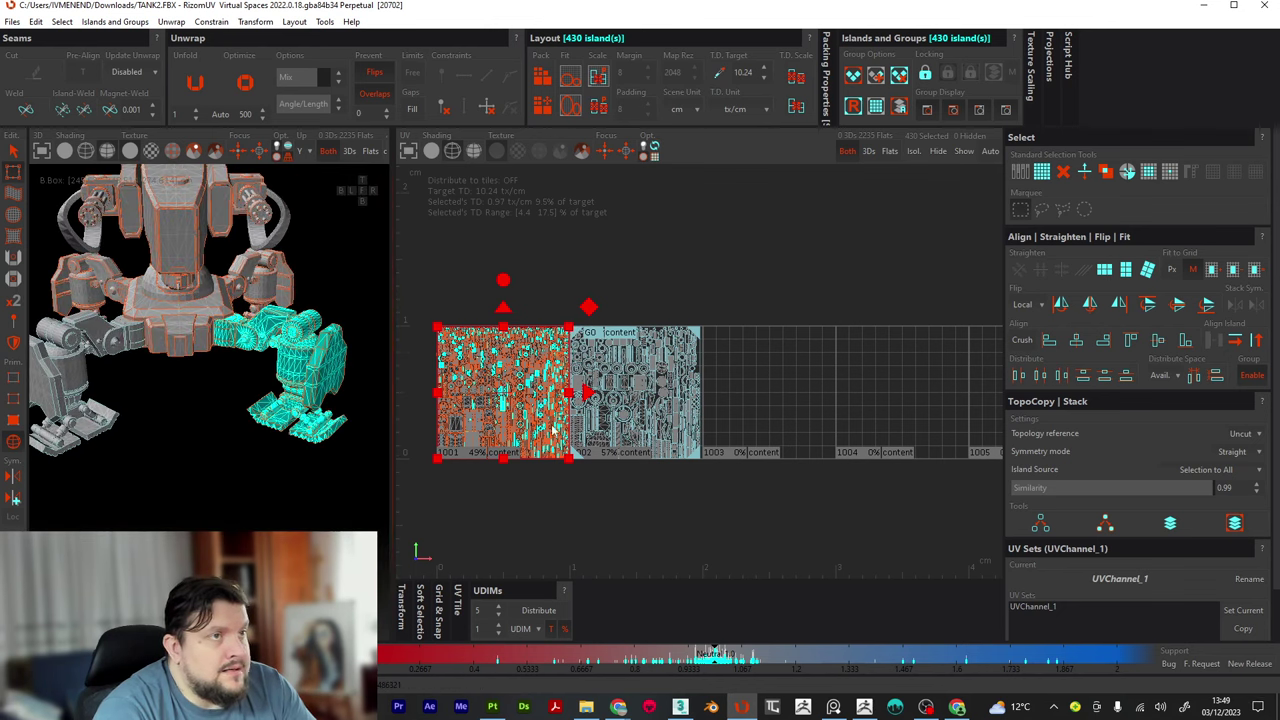
drag(708, 385, 854, 394)
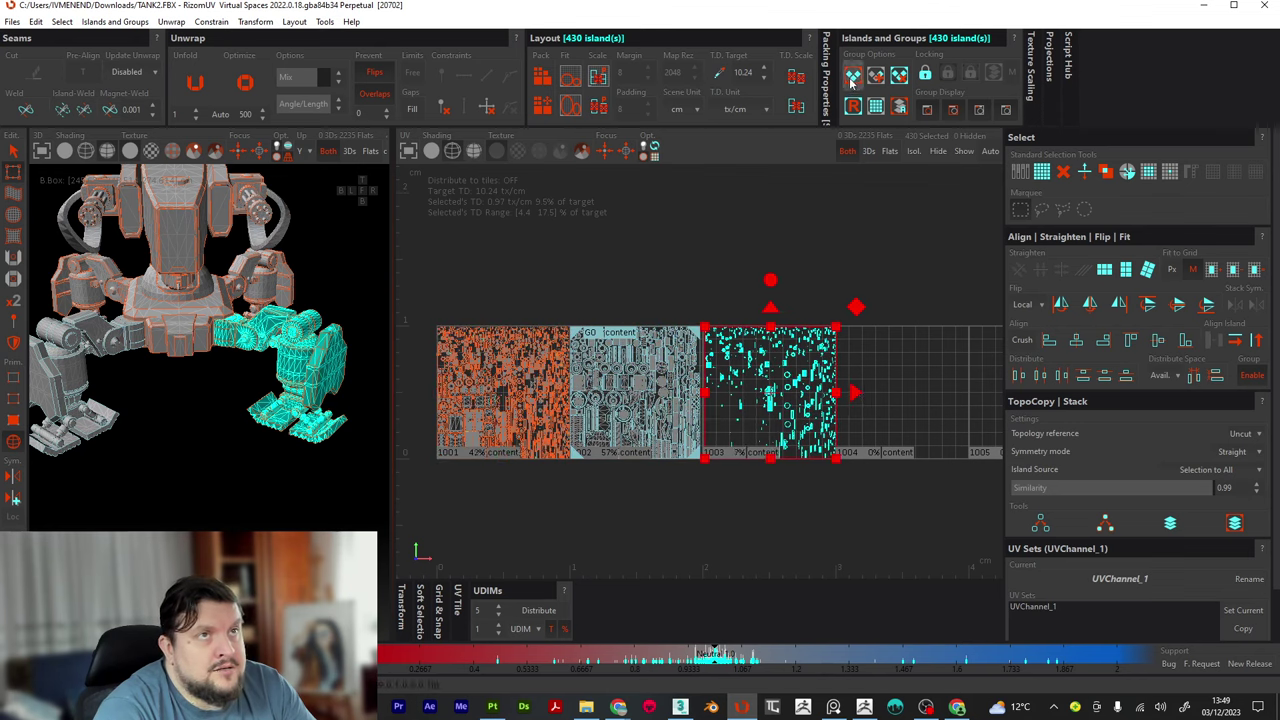
click(845, 250)
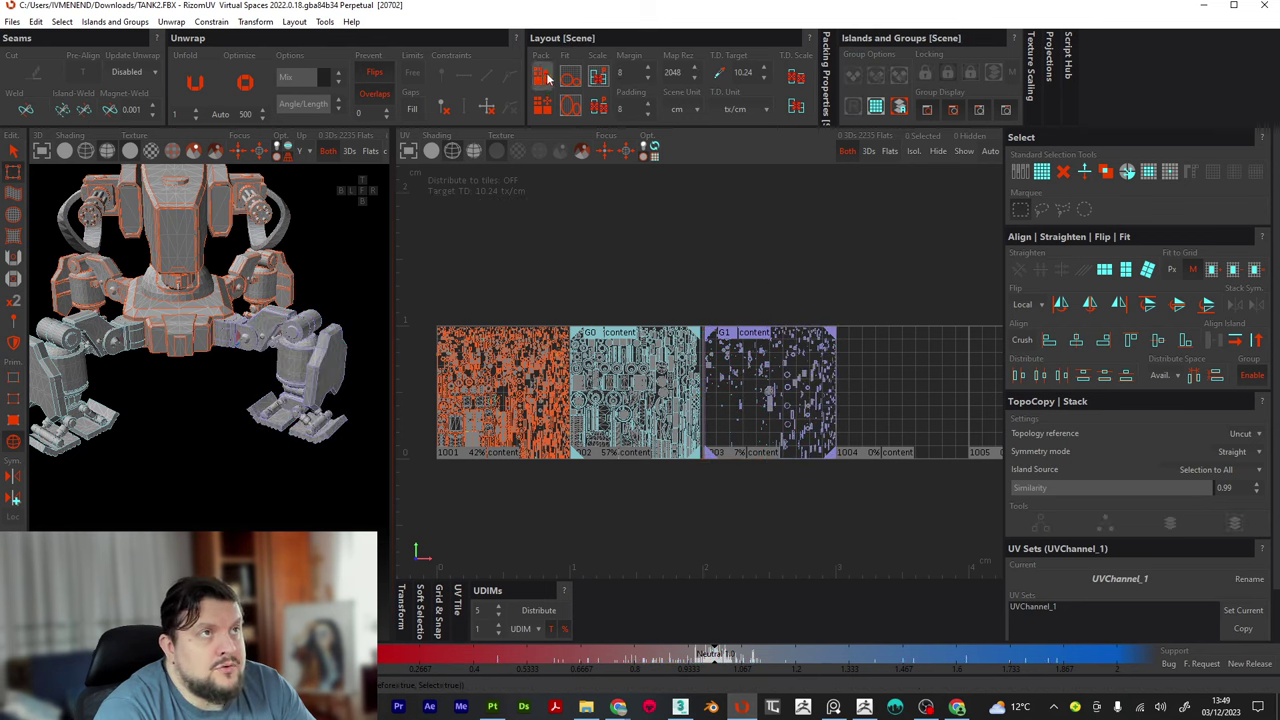
Pack the whole scene, keeping the two leg groups in tiles 1002 and 1003, and inspect the packed tiles
click(548, 108)
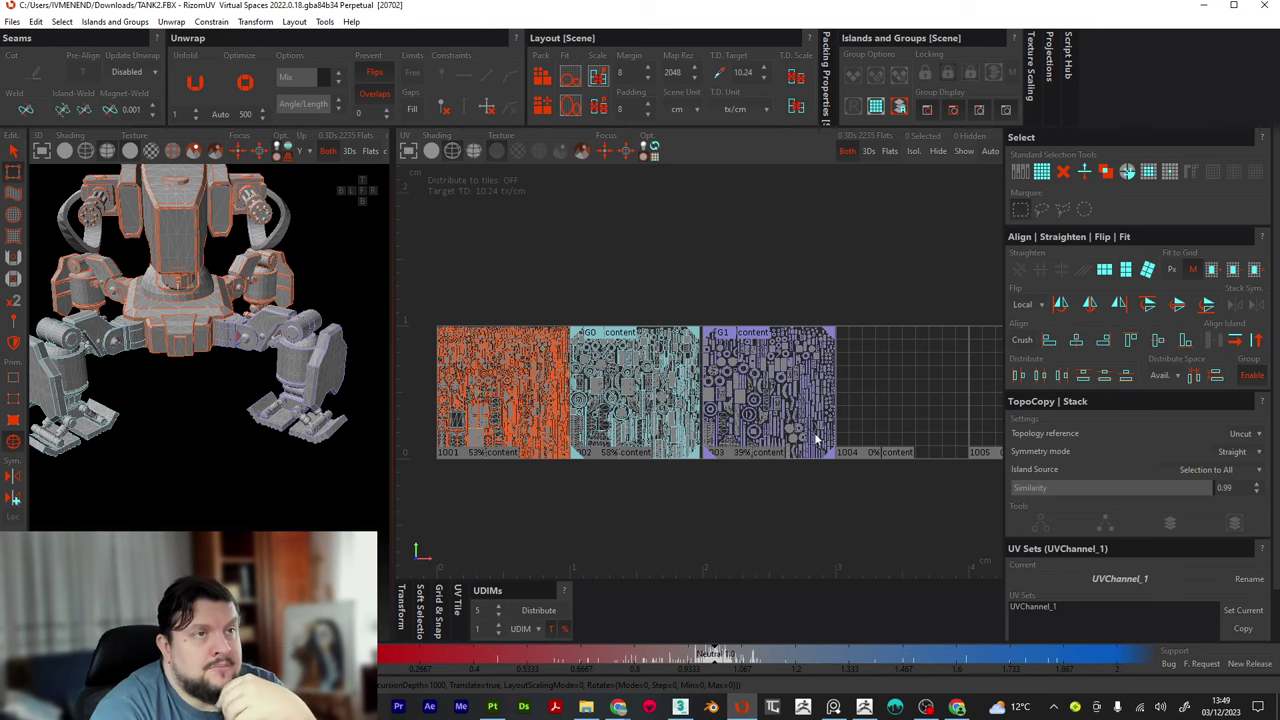
scroll(767, 530, up, 3)
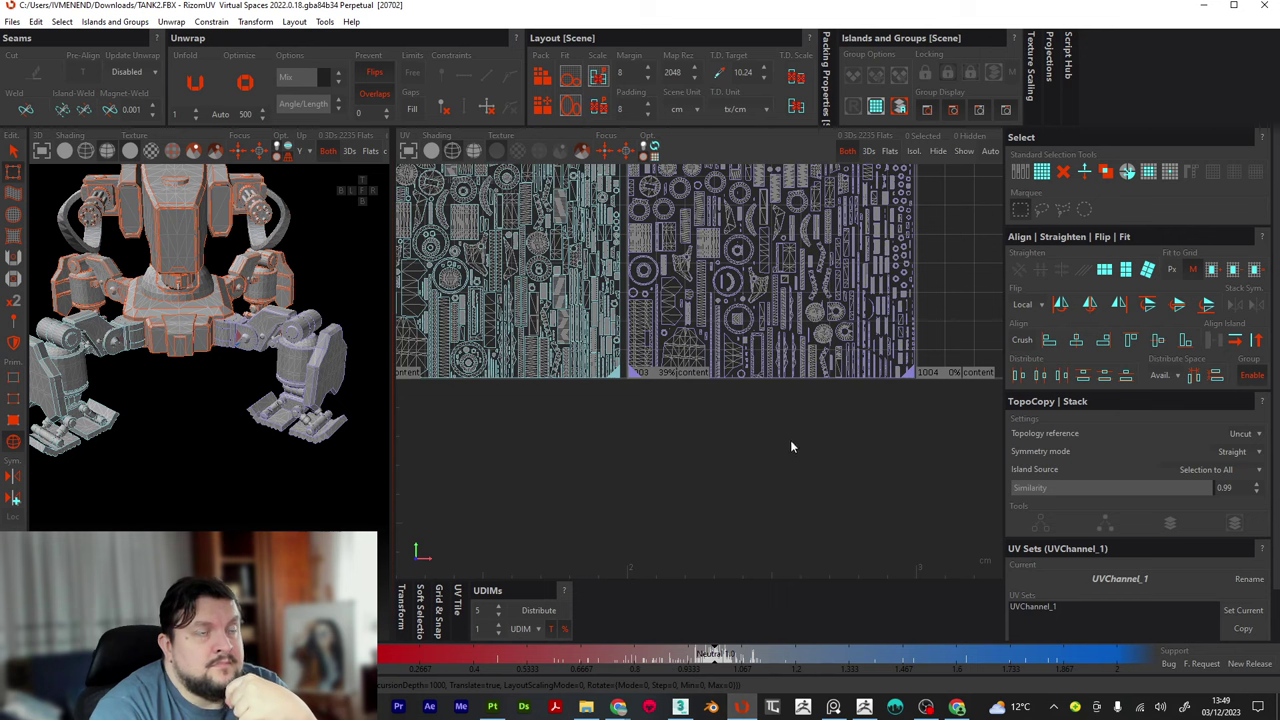
scroll(768, 461, down, 3)
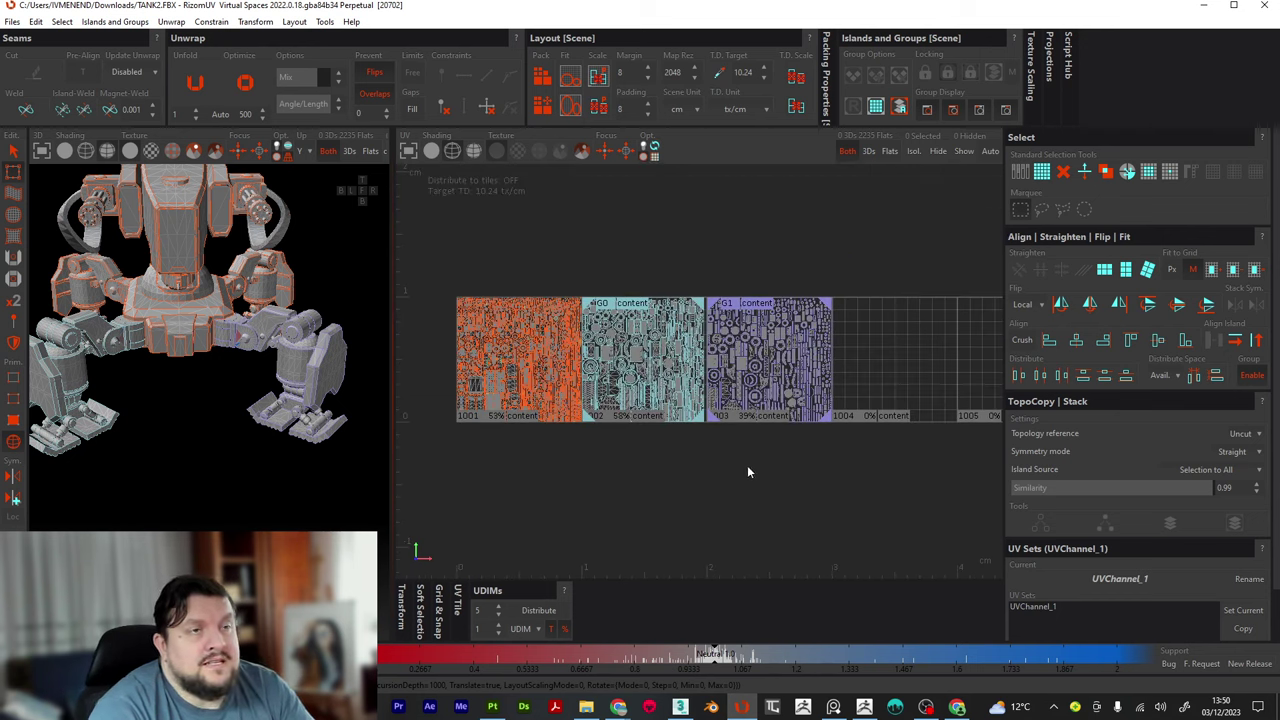
Set the number of UDIM tile rows to 2
middle_drag(764, 453, 745, 478)
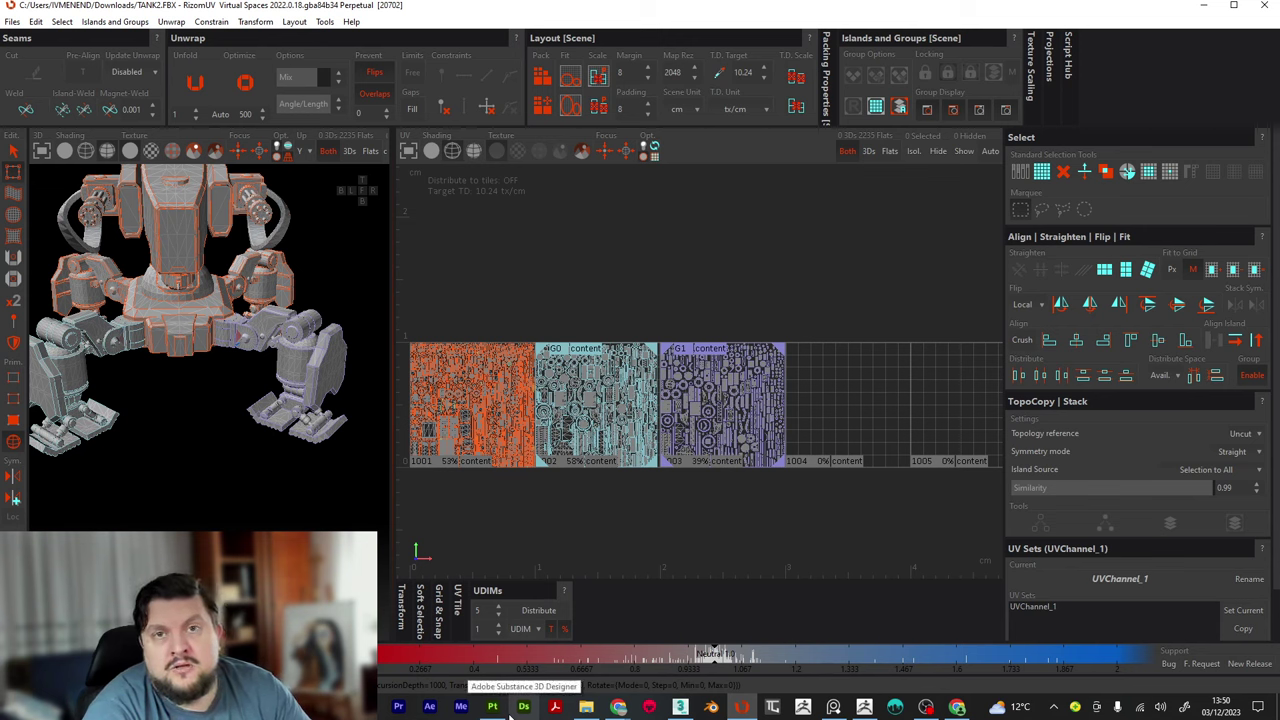
mouse_move(493, 708)
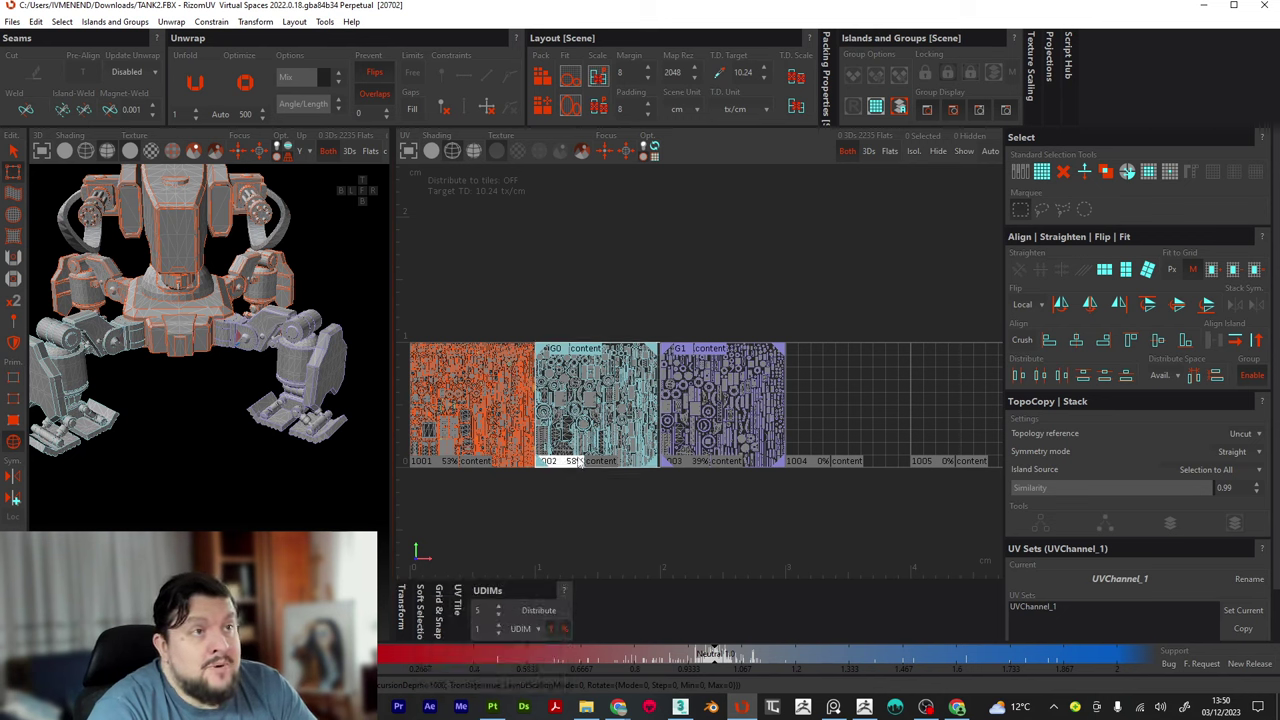
click(499, 625)
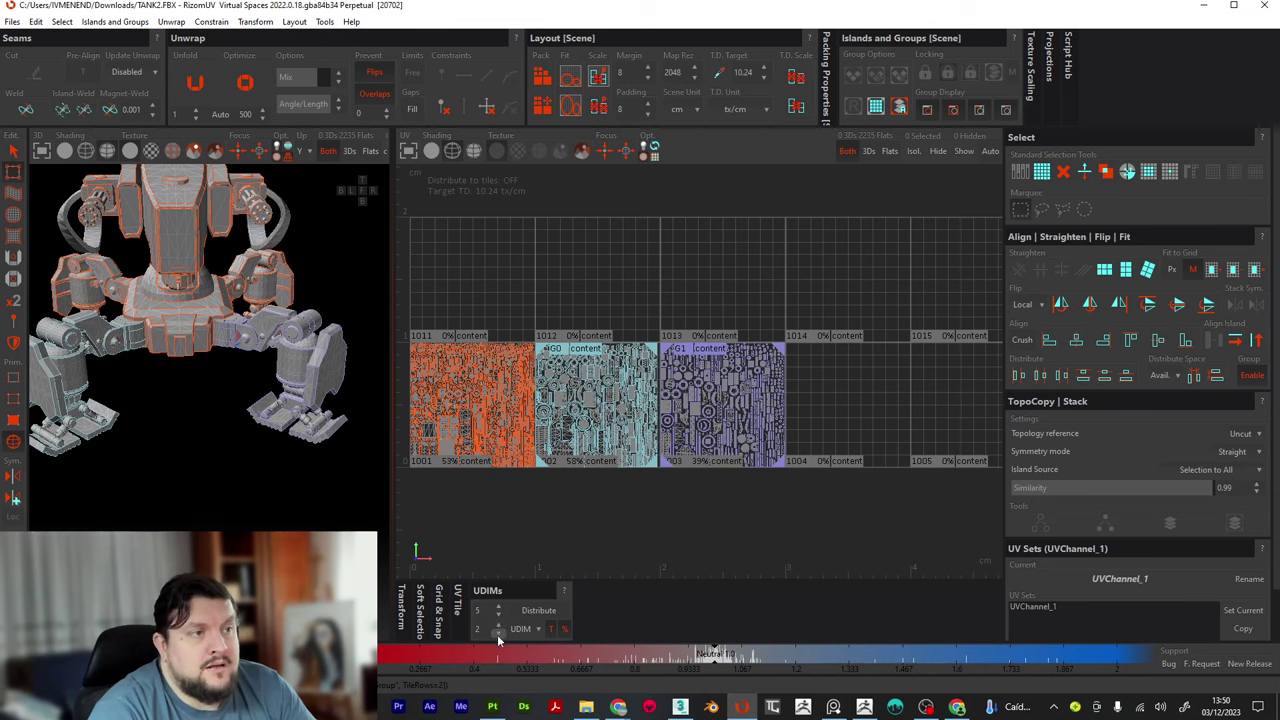
Set the number of UDIM tile rows to 1
click(498, 633)
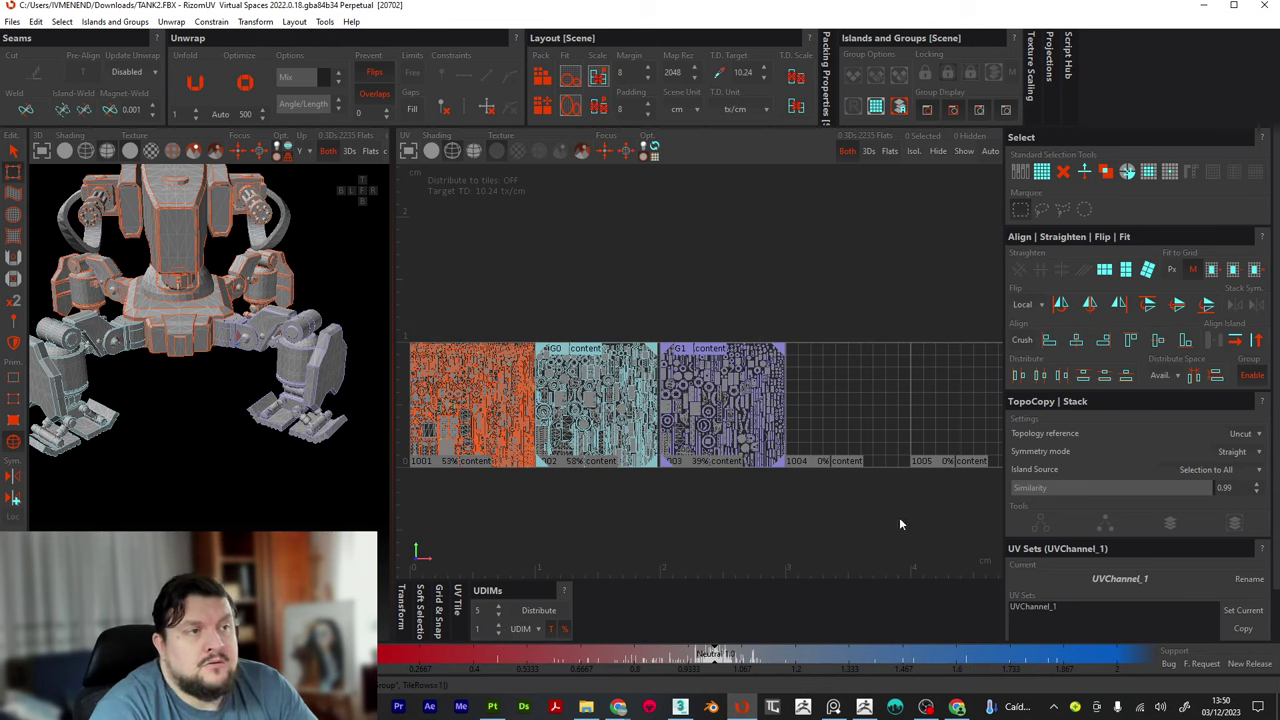
middle_drag(899, 515, 810, 562)
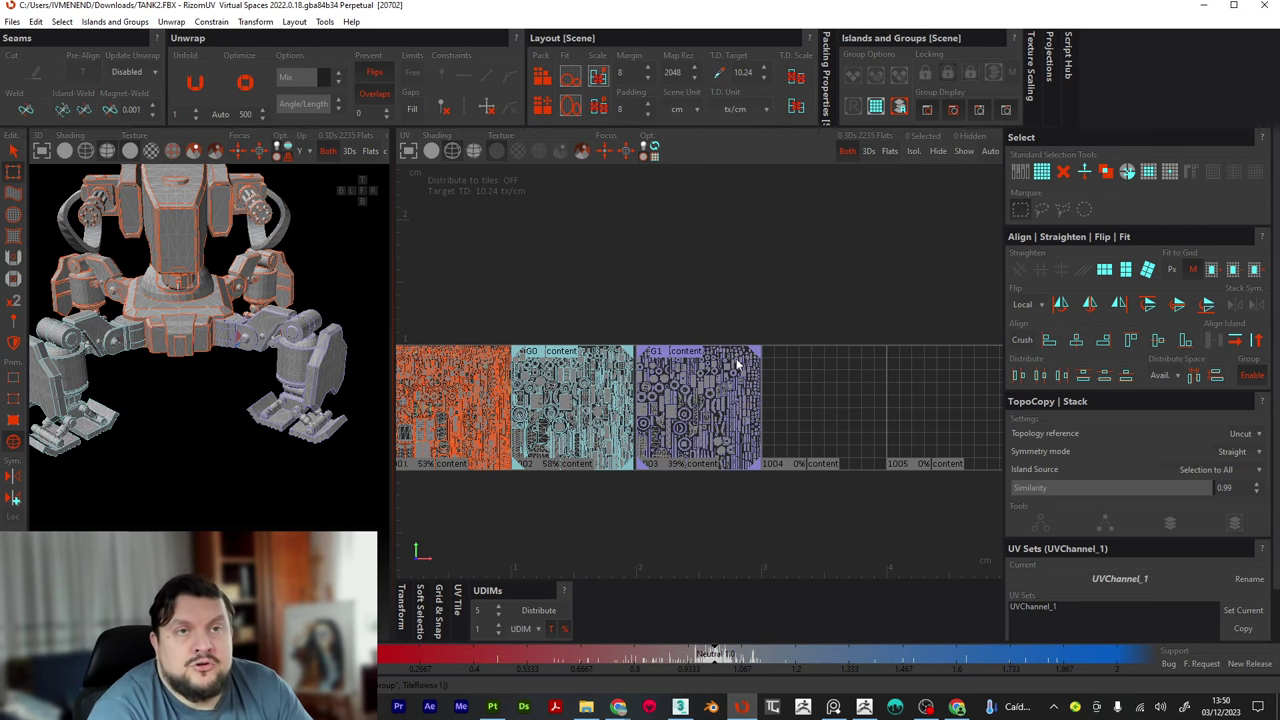
middle_drag(831, 289, 796, 254)
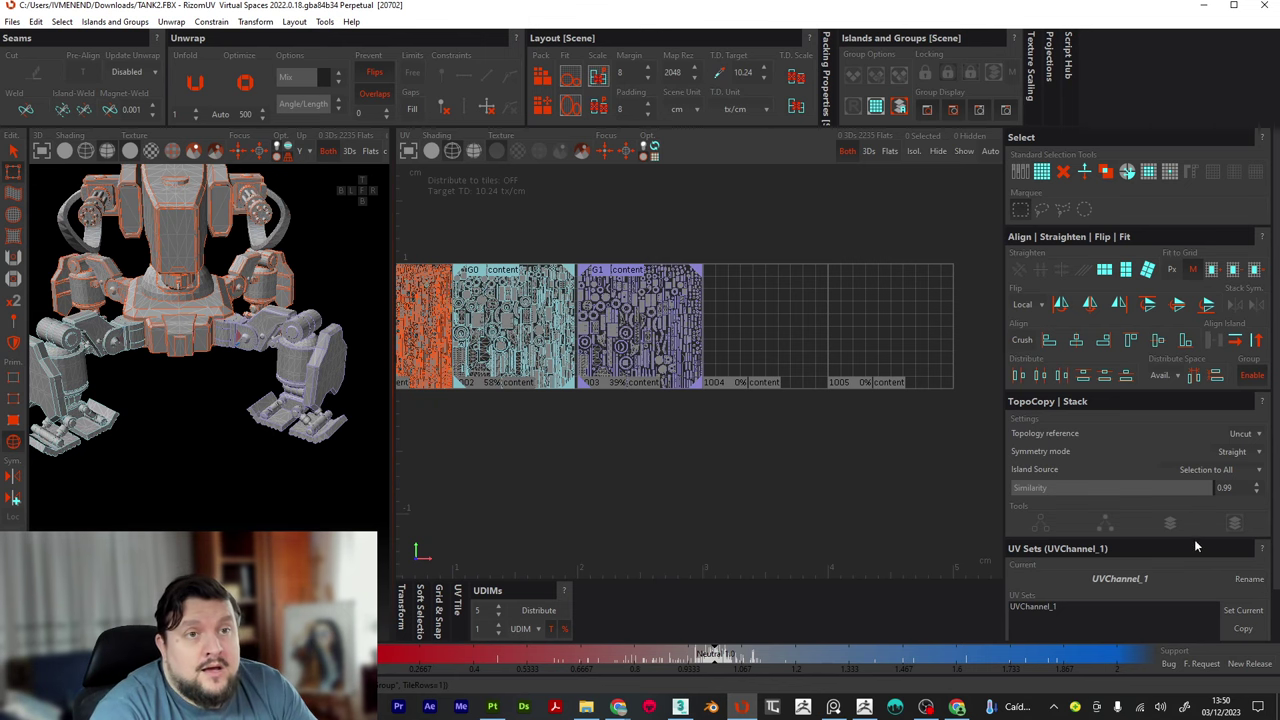
Create a new UV set named light
scroll(1194, 539, down, 1)
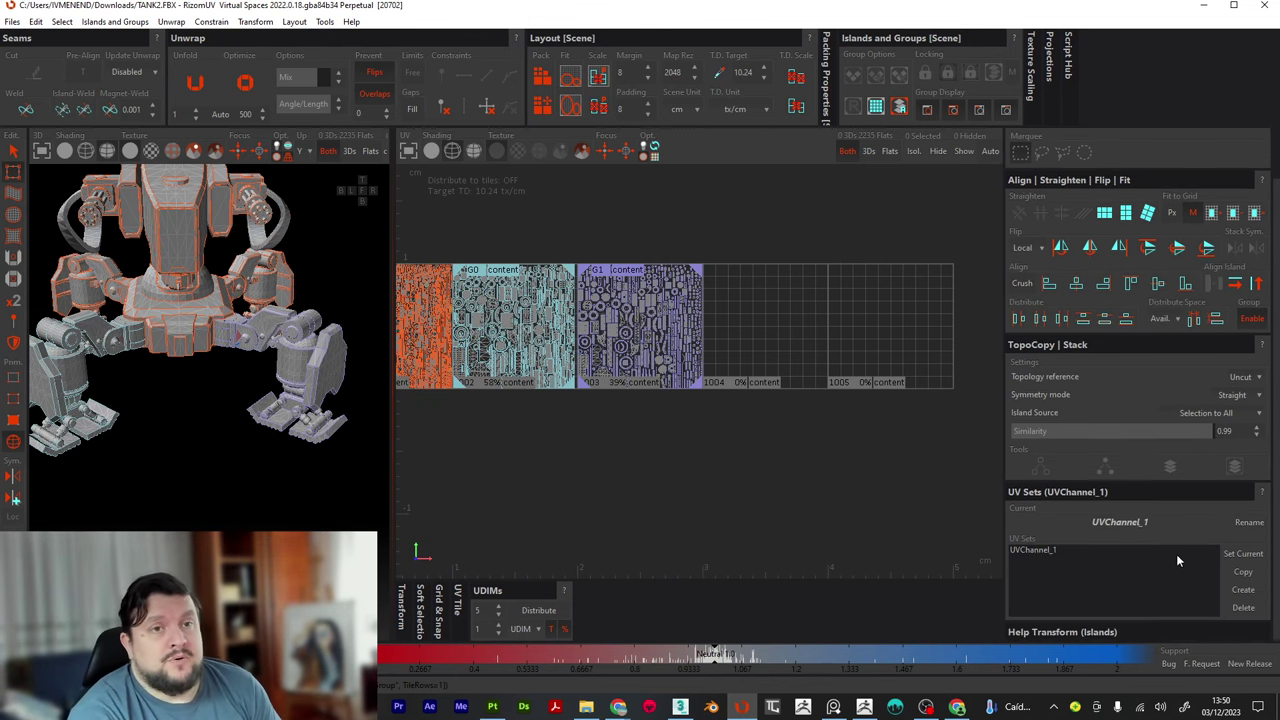
click(1243, 589)
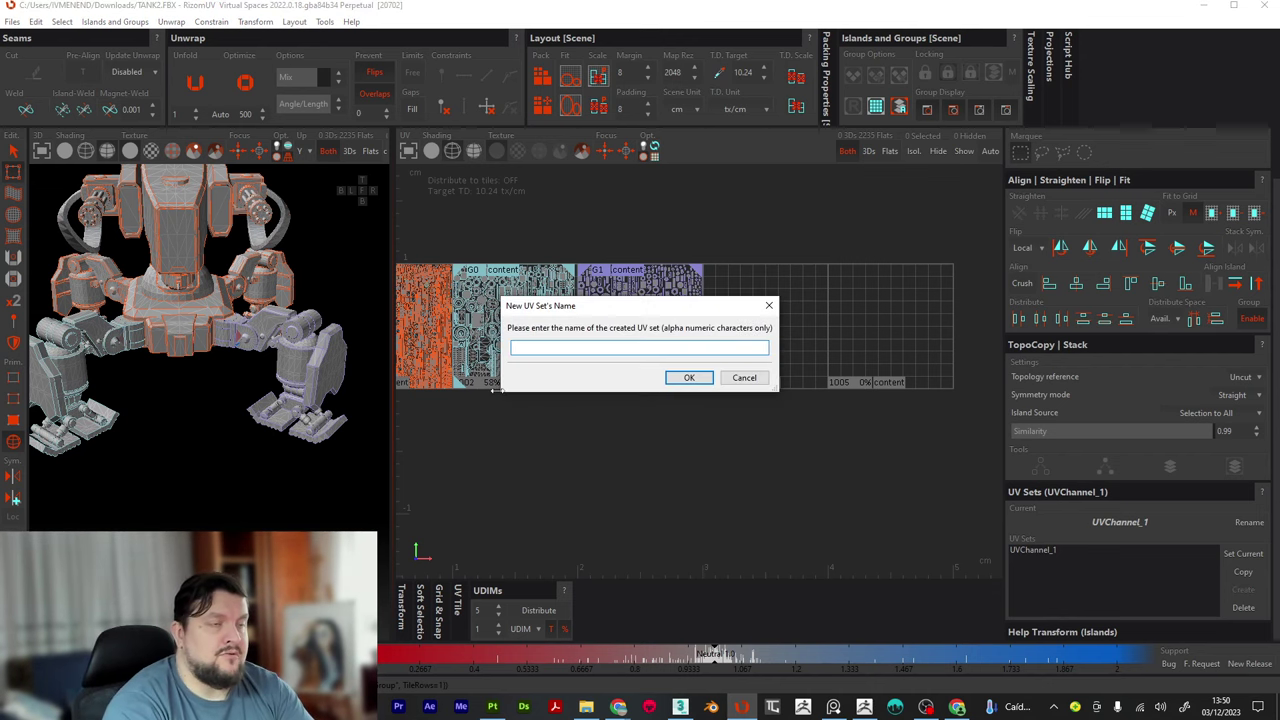
text(ligh)
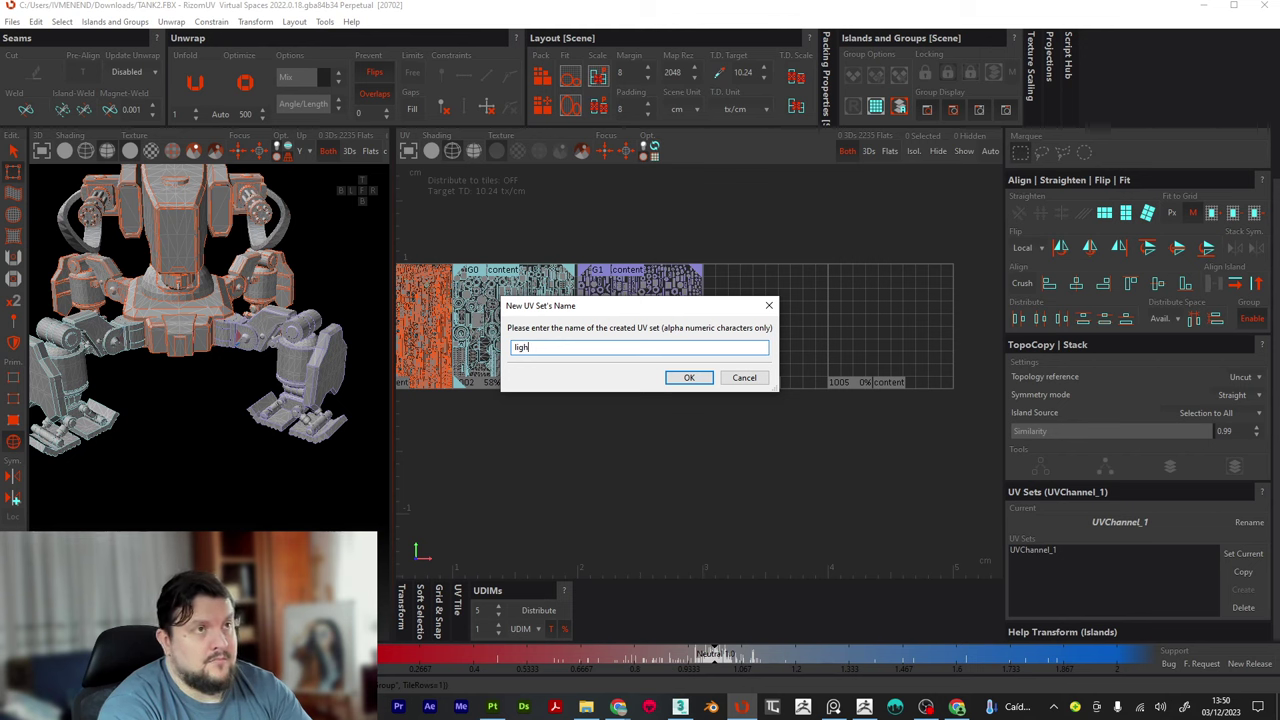
text(t)
key(Return)
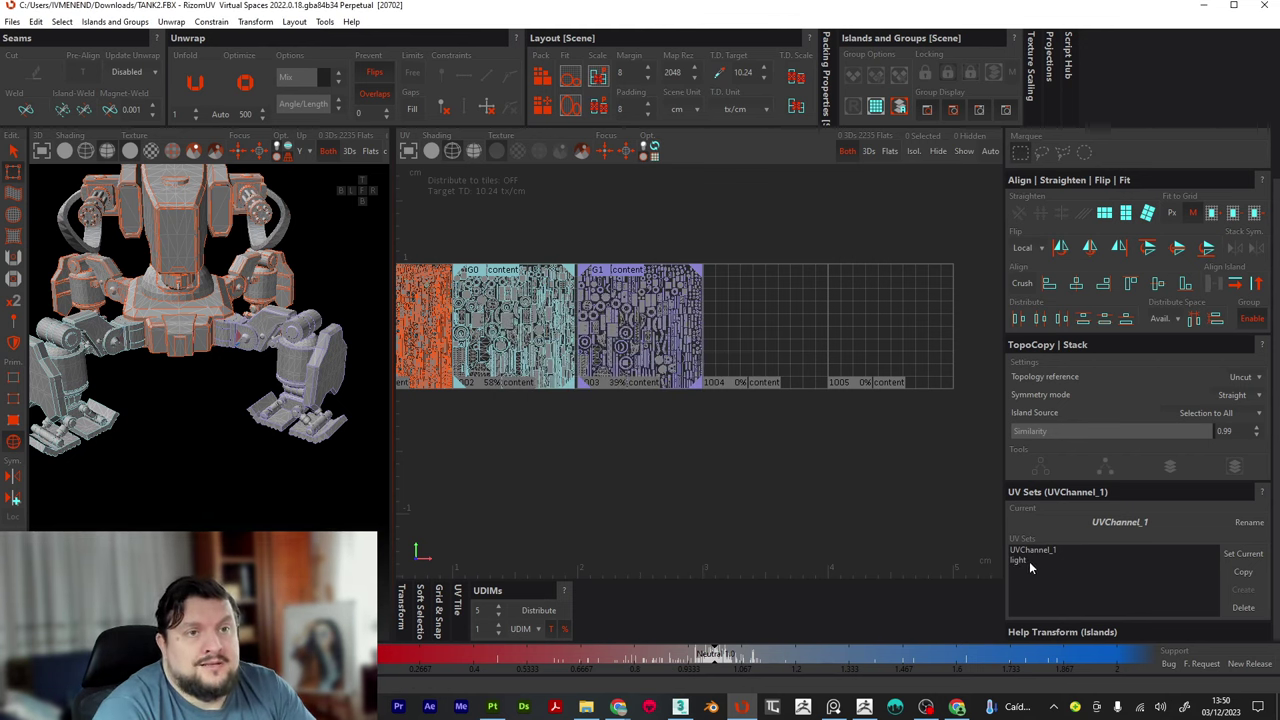
Make the light UV set current and copy the UVChannel_1 layout into it
click(1029, 561)
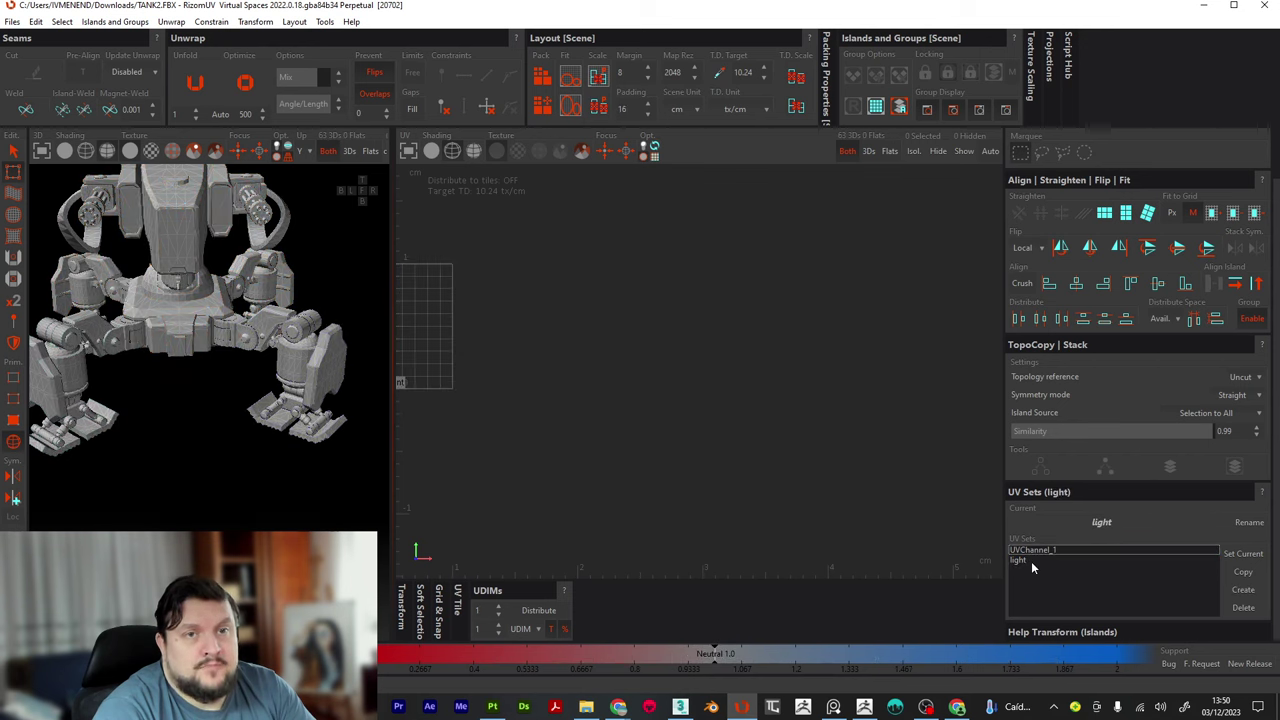
click(1039, 551)
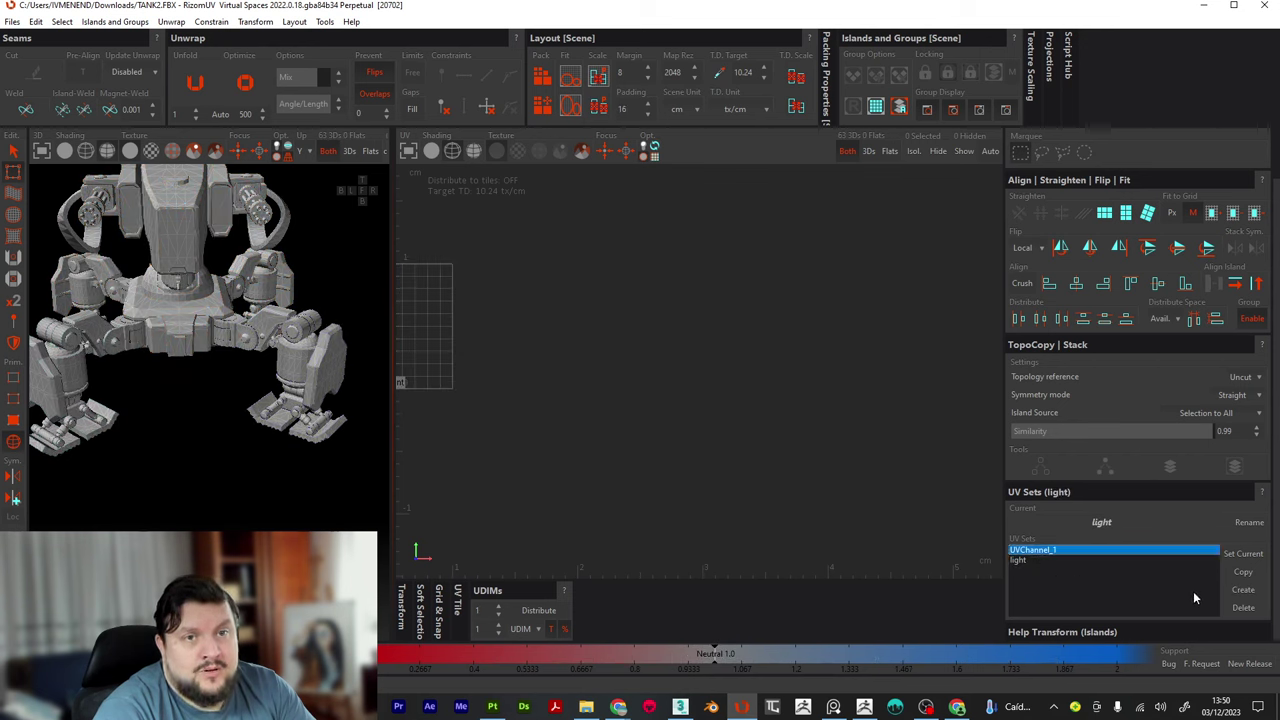
click(1241, 574)
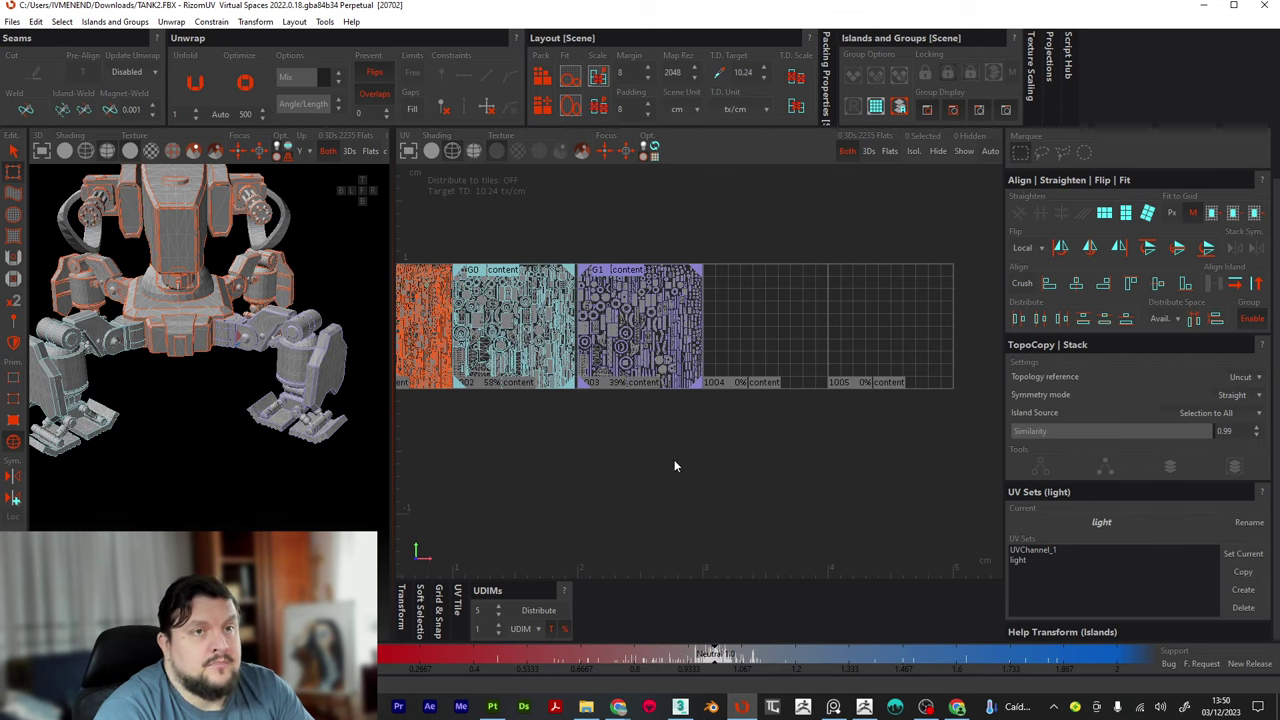
Try to activate the light UV set again and make UVChannel_1 the current set
click(1036, 561)
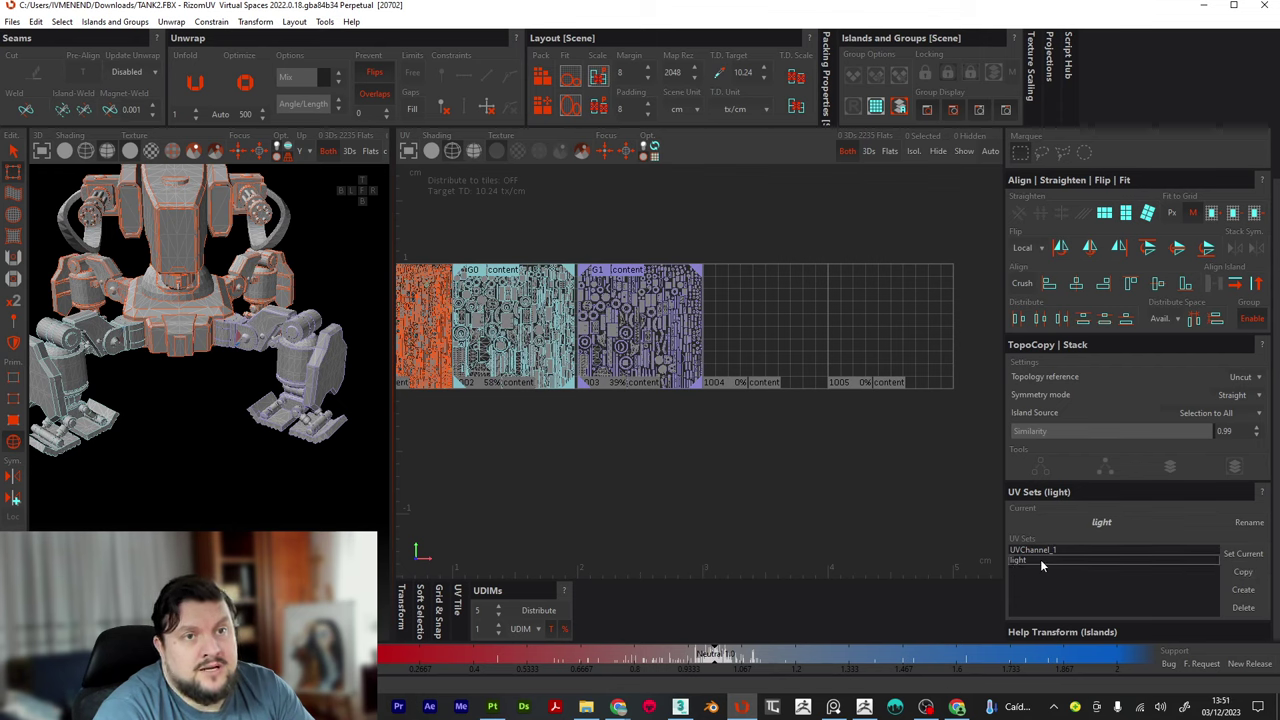
double_click(1040, 561)
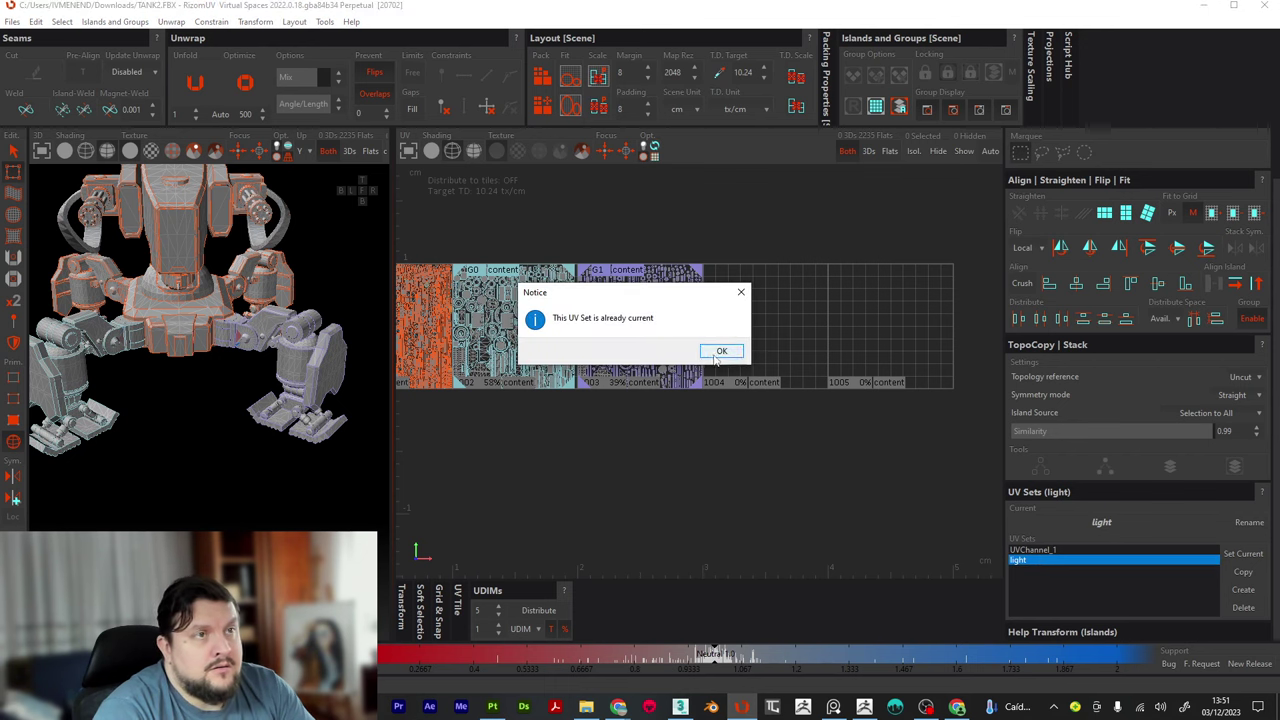
click(720, 351)
double_click(1030, 551)
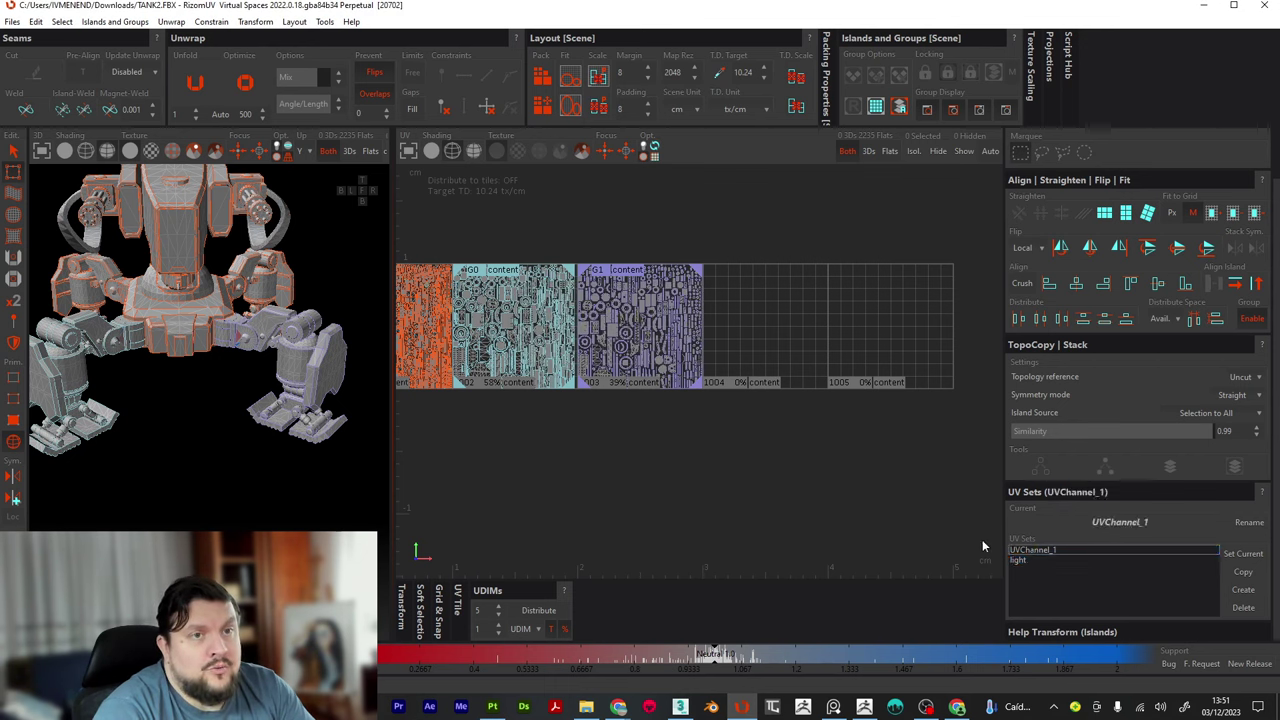
Widen the 3D viewport and examine the tank's grouped legs alongside the packed UDIM tiles
scroll(606, 452, down, 3)
middle_drag(602, 449, 619, 404)
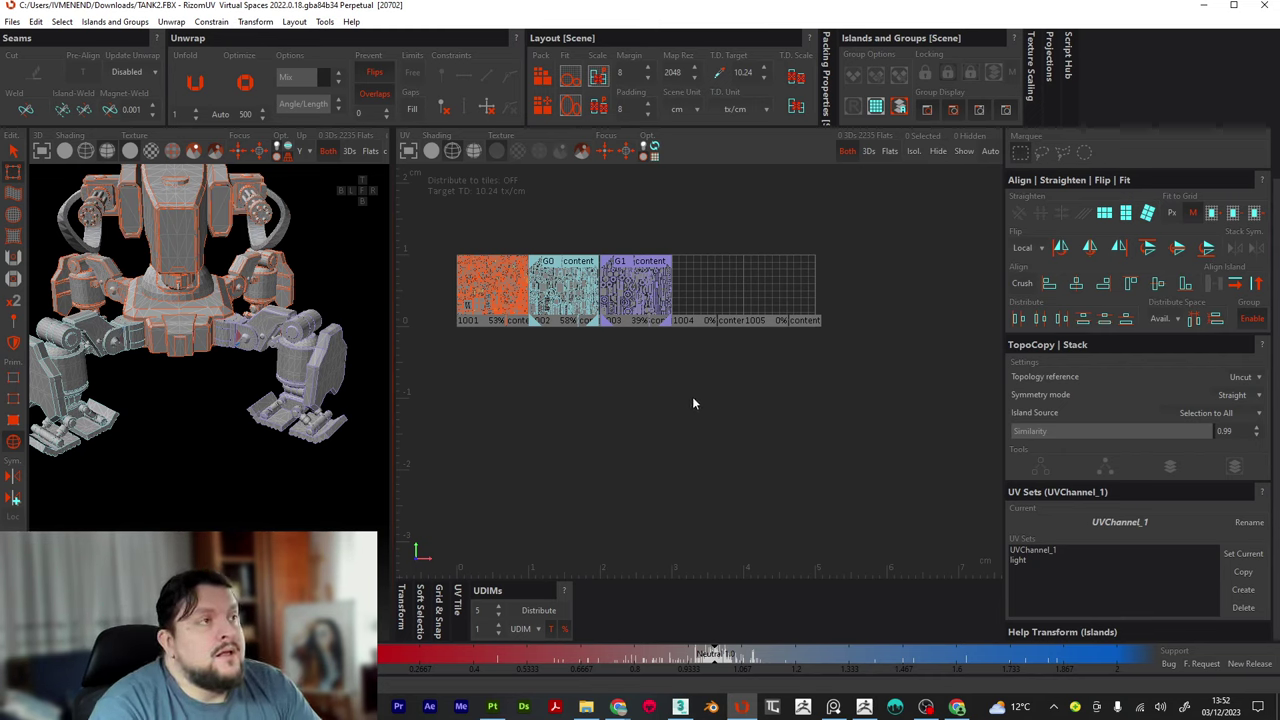
scroll(703, 398, down, 1)
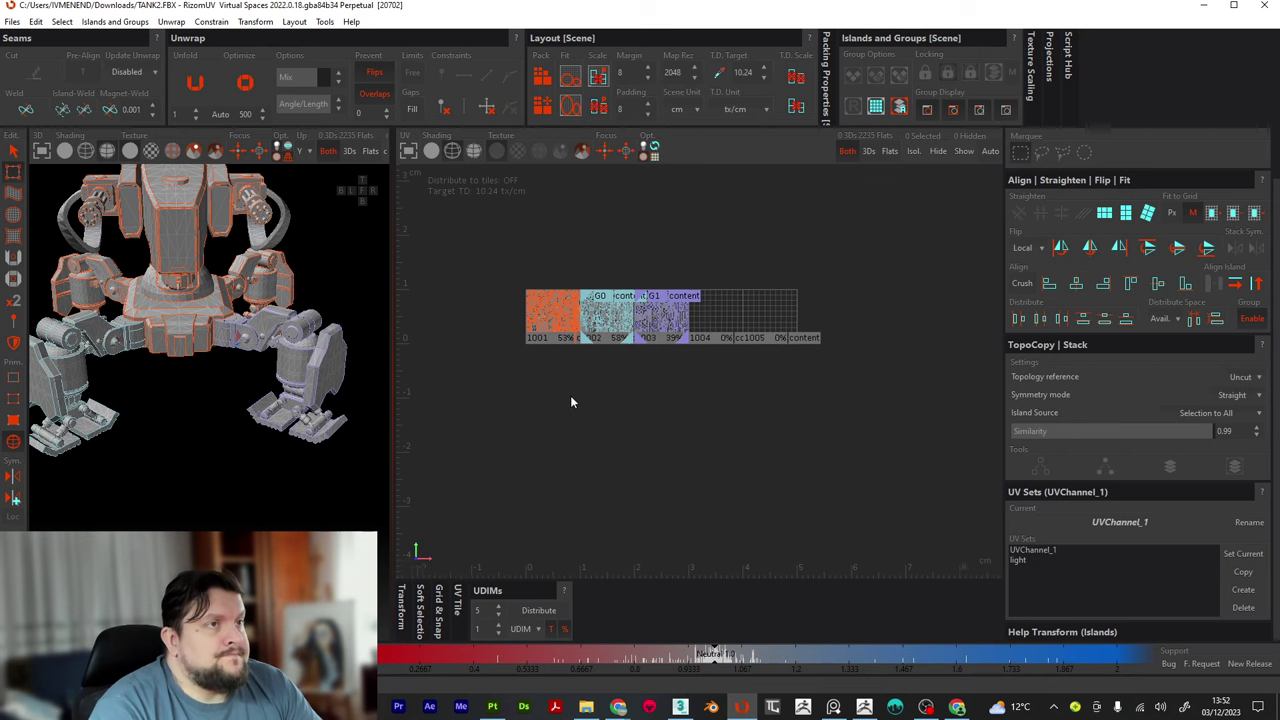
middle_drag(571, 400, 643, 448)
middle_drag(294, 468, 356, 475)
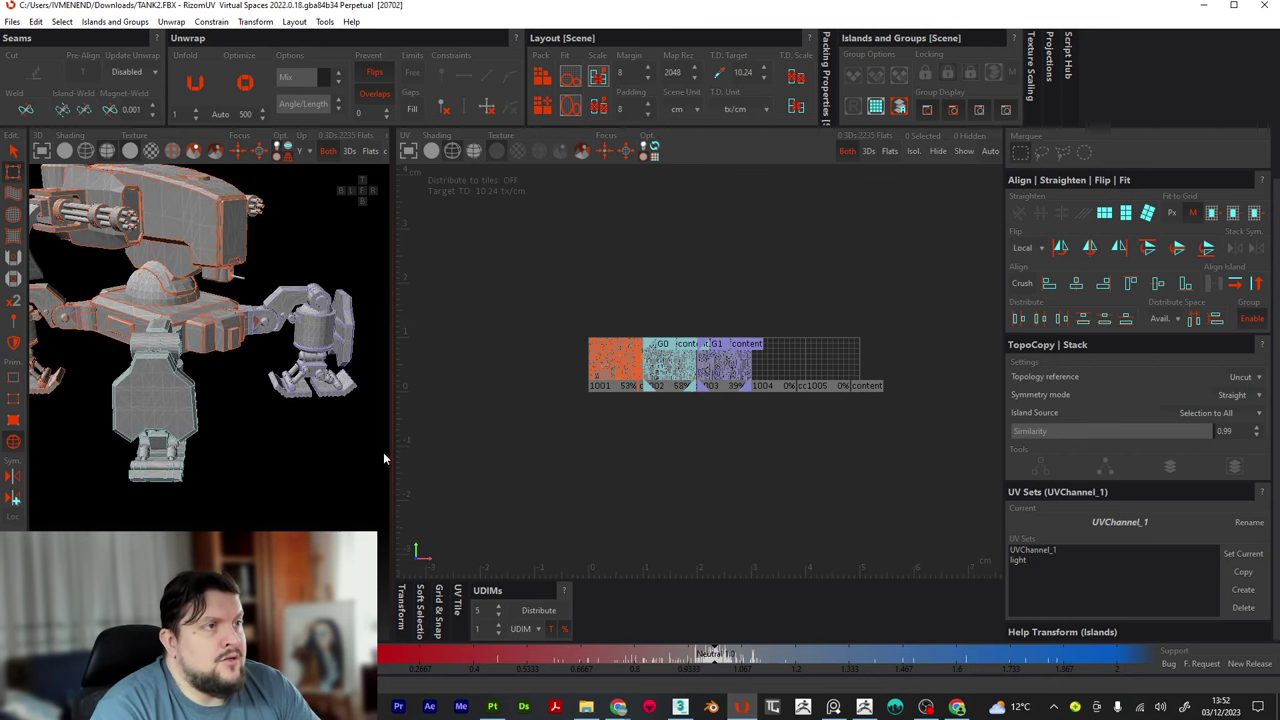
drag(393, 456, 630, 483)
middle_drag(459, 424, 577, 484)
scroll(520, 474, up, 5)
scroll(530, 480, down, 3)
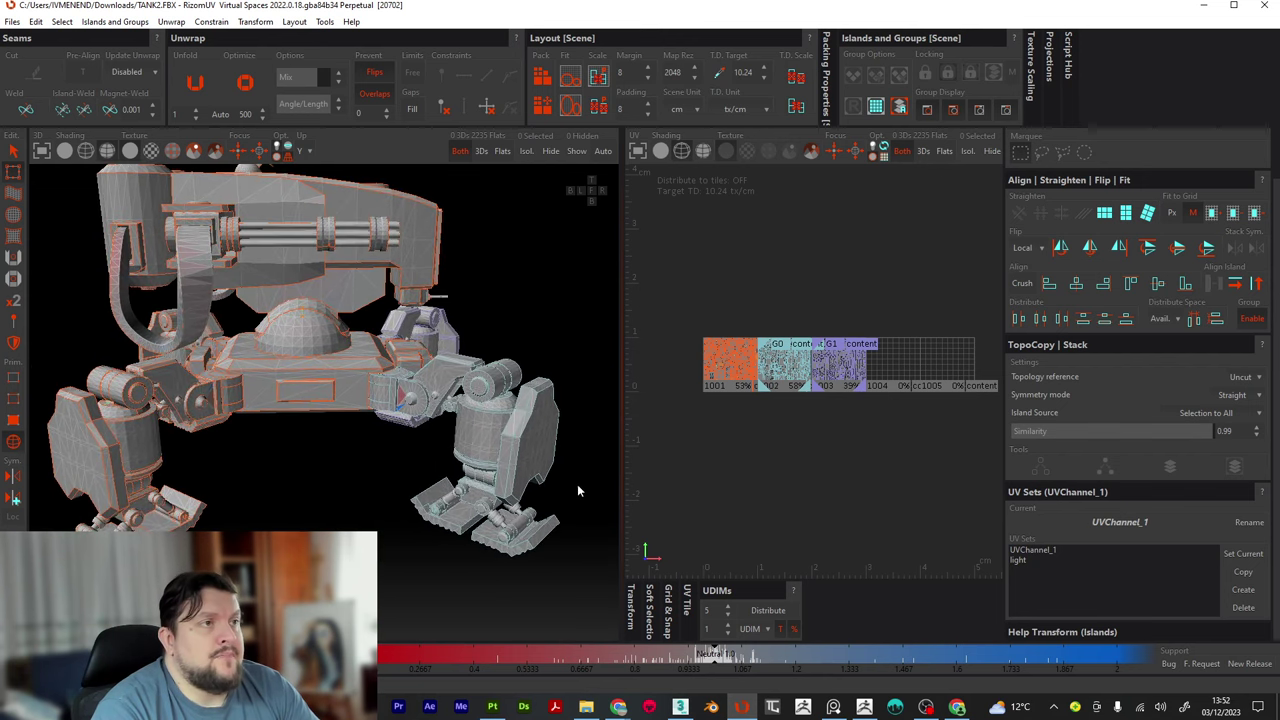
scroll(557, 454, up, 3)
scroll(549, 443, down, 2)
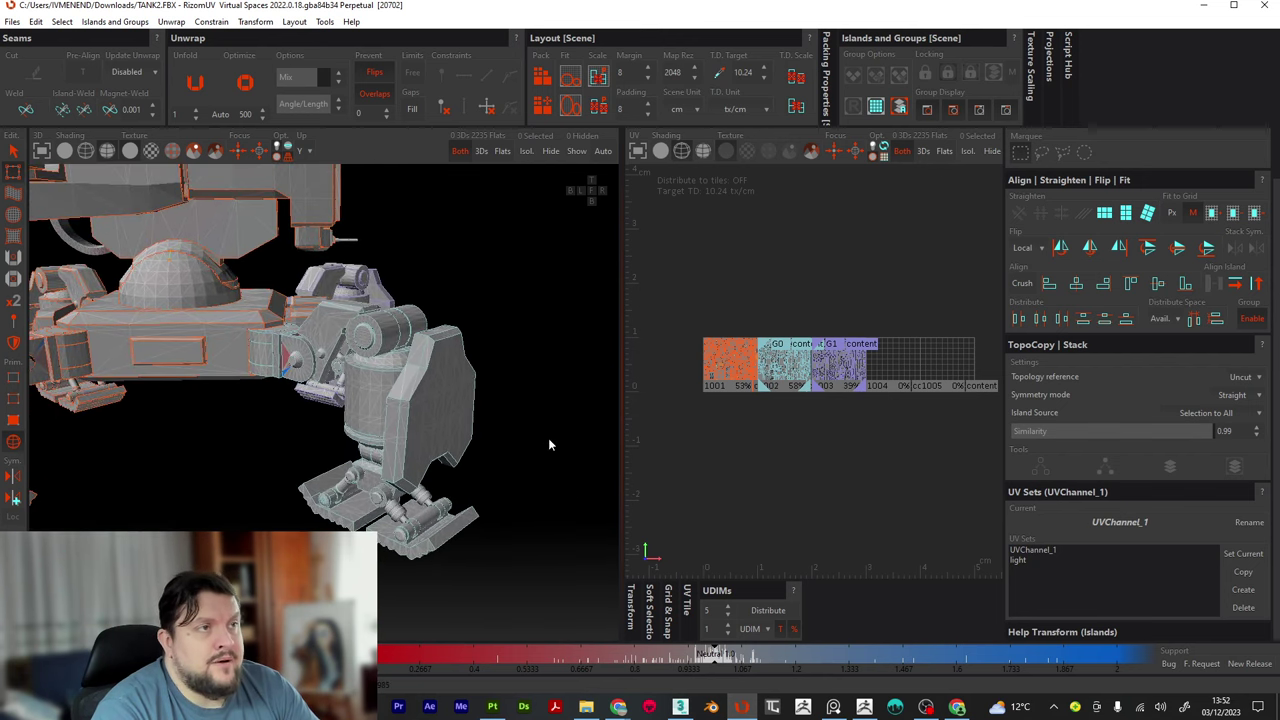
middle_drag(559, 404, 571, 429)
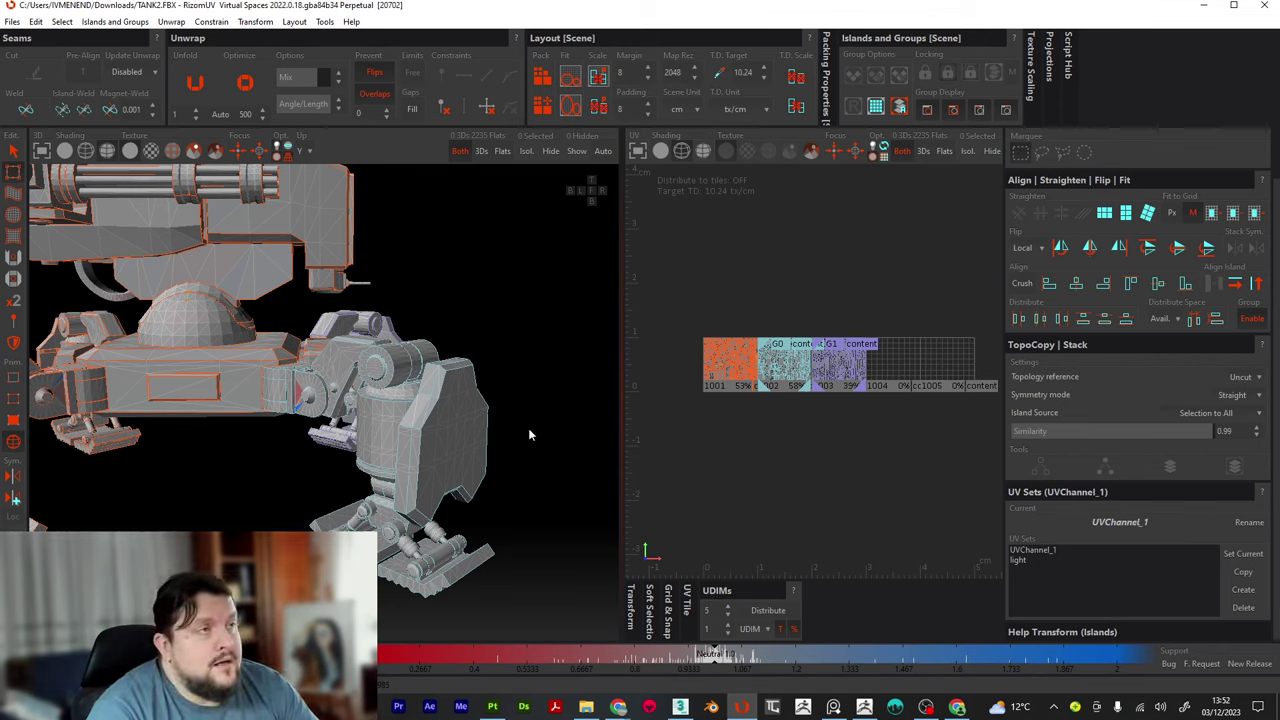
Load TCom_Brick_Modern_1K_albedo from the Descargas folder as the texture map
click(13, 22)
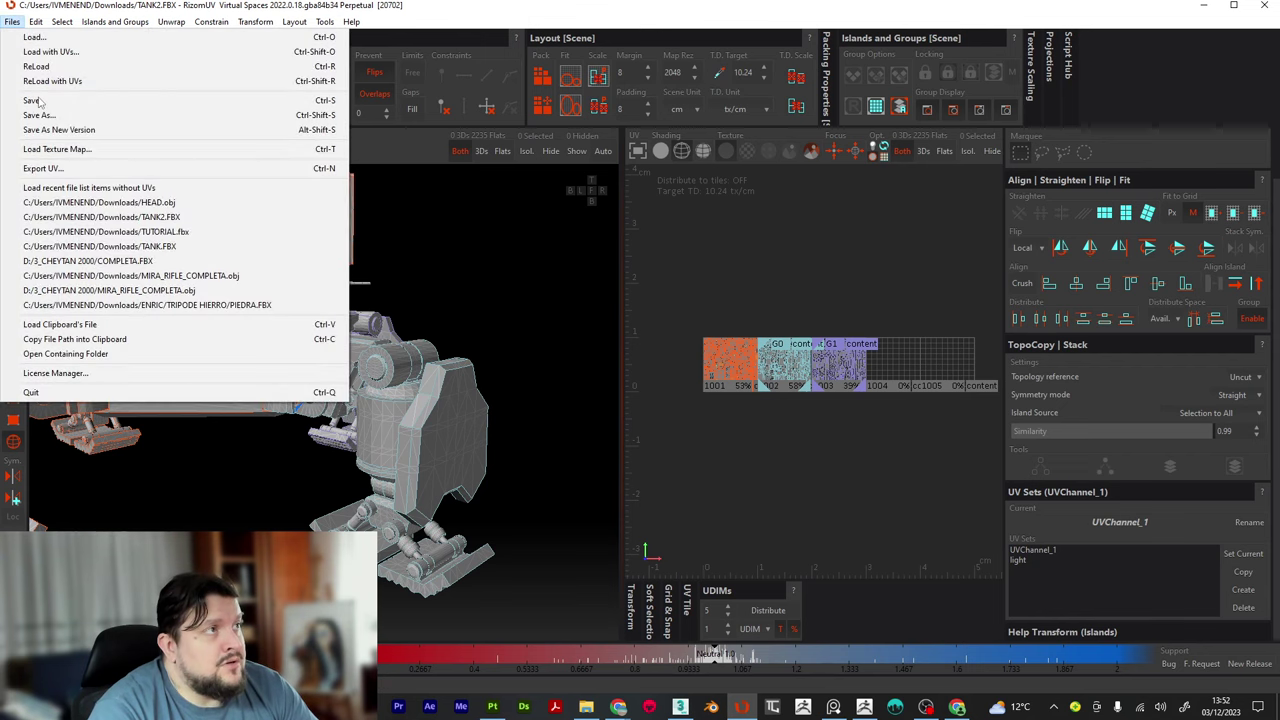
click(78, 152)
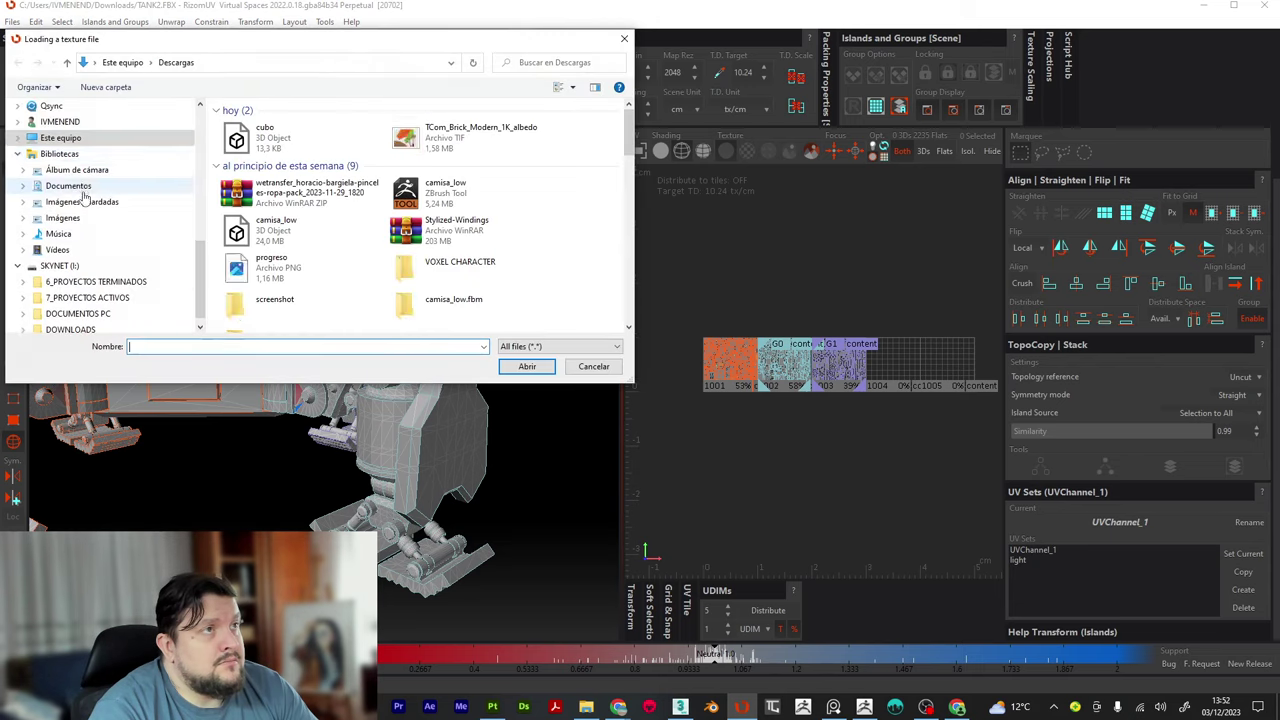
double_click(405, 139)
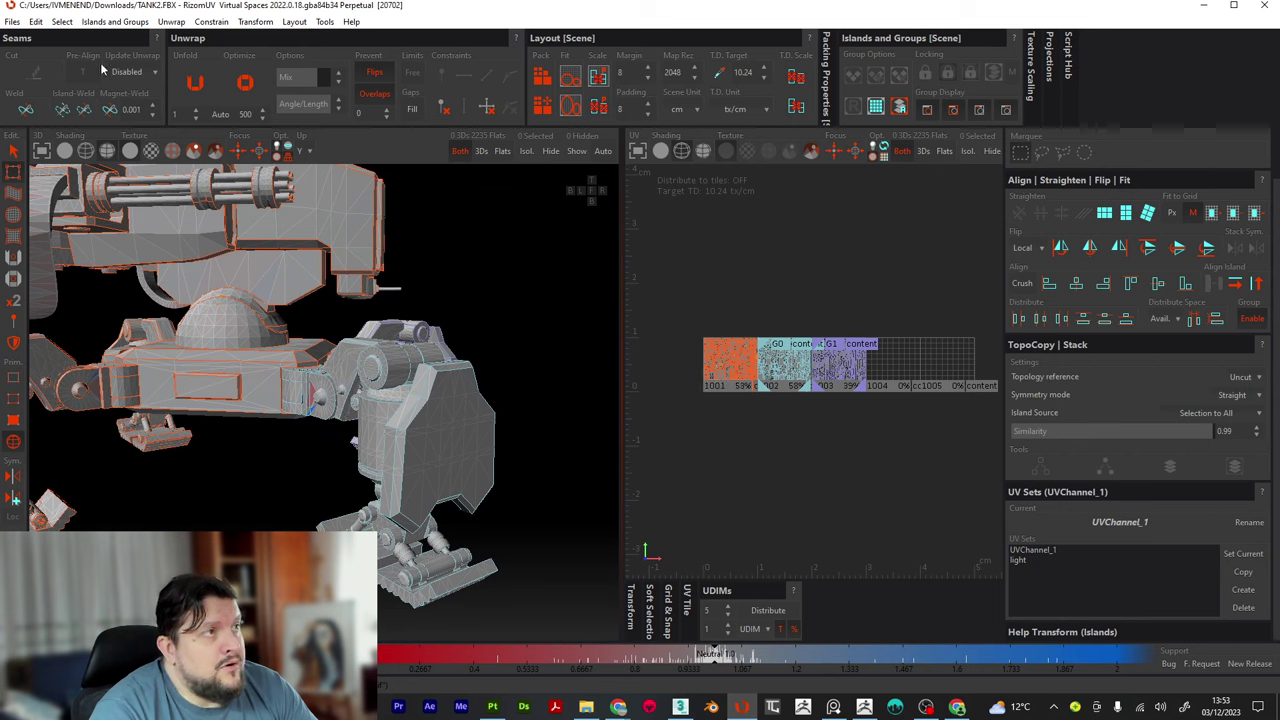
Show the checkerboard texture on the tank and examine the checker squares on the leg armour up close
click(152, 150)
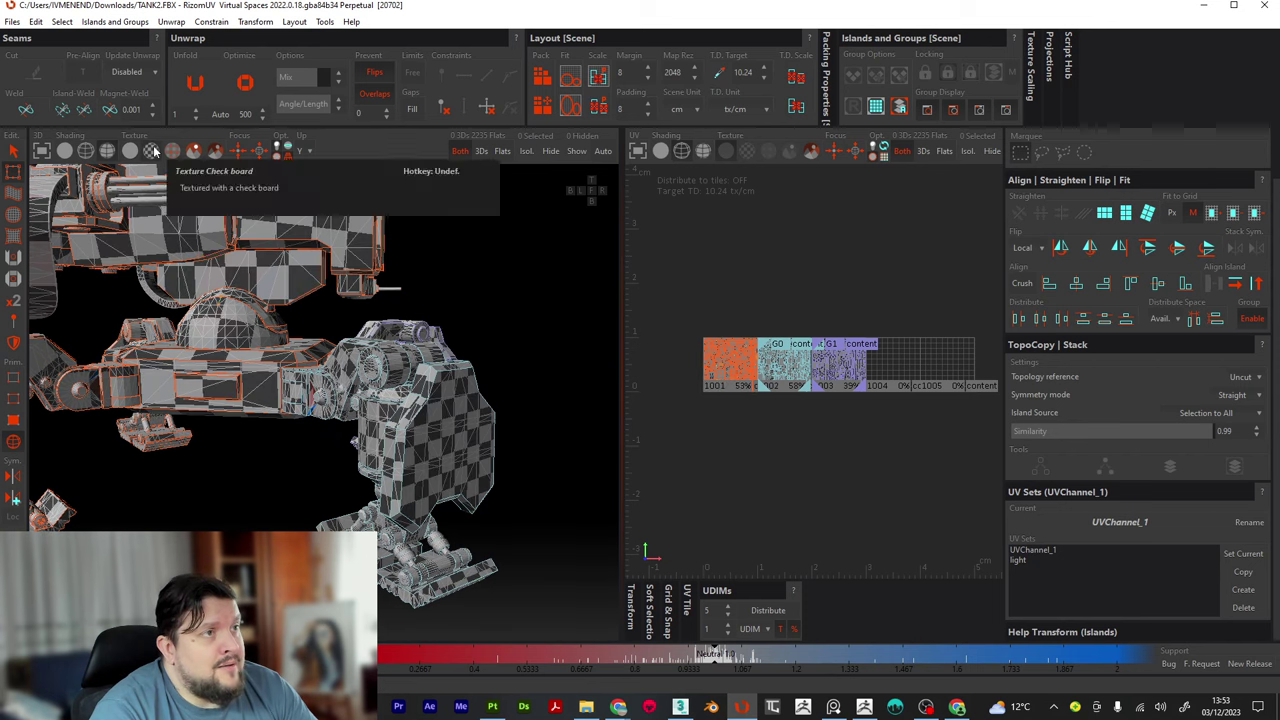
scroll(380, 445, up, 3)
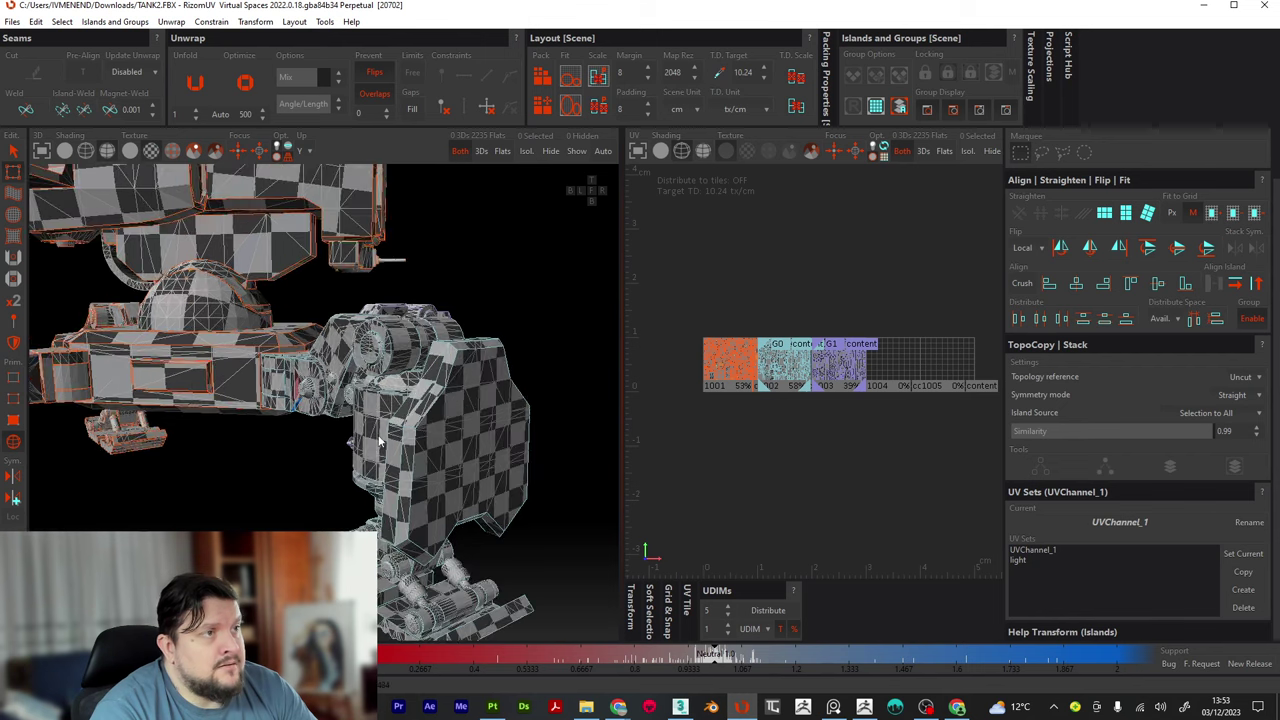
alt+drag(380, 445, 385, 411)
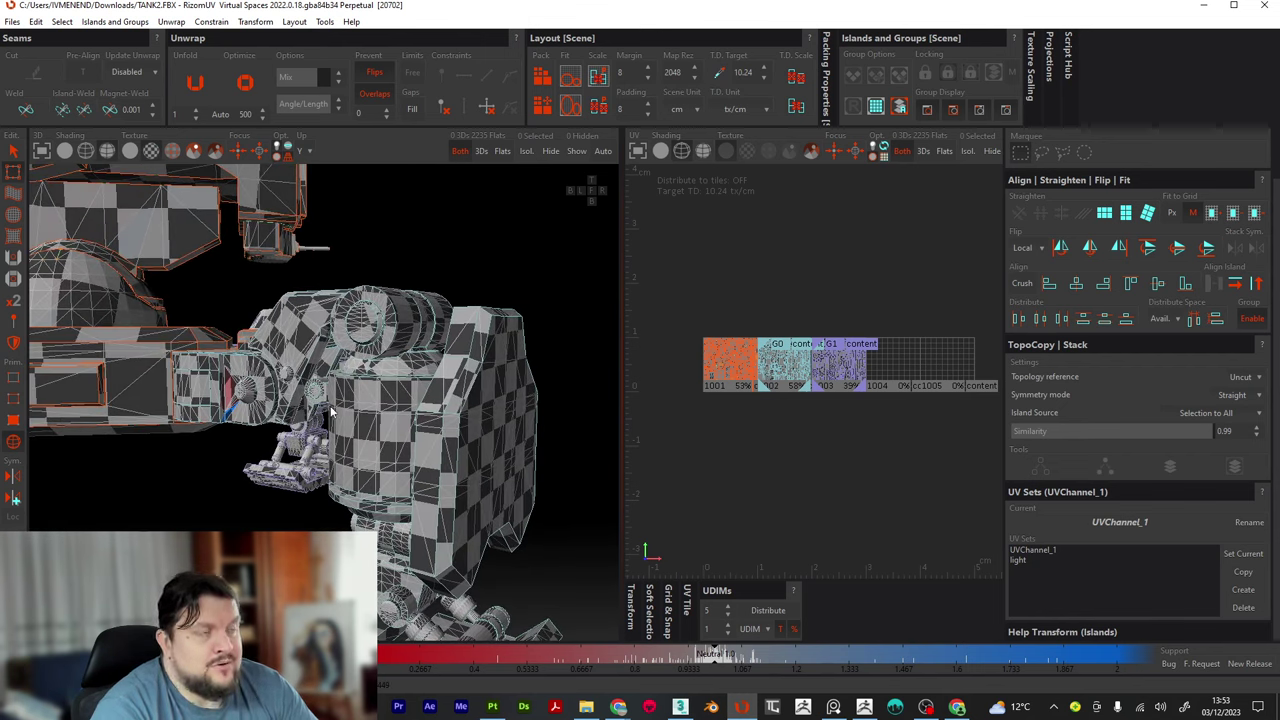
alt+drag(446, 485, 423, 471)
scroll(462, 456, up, 5)
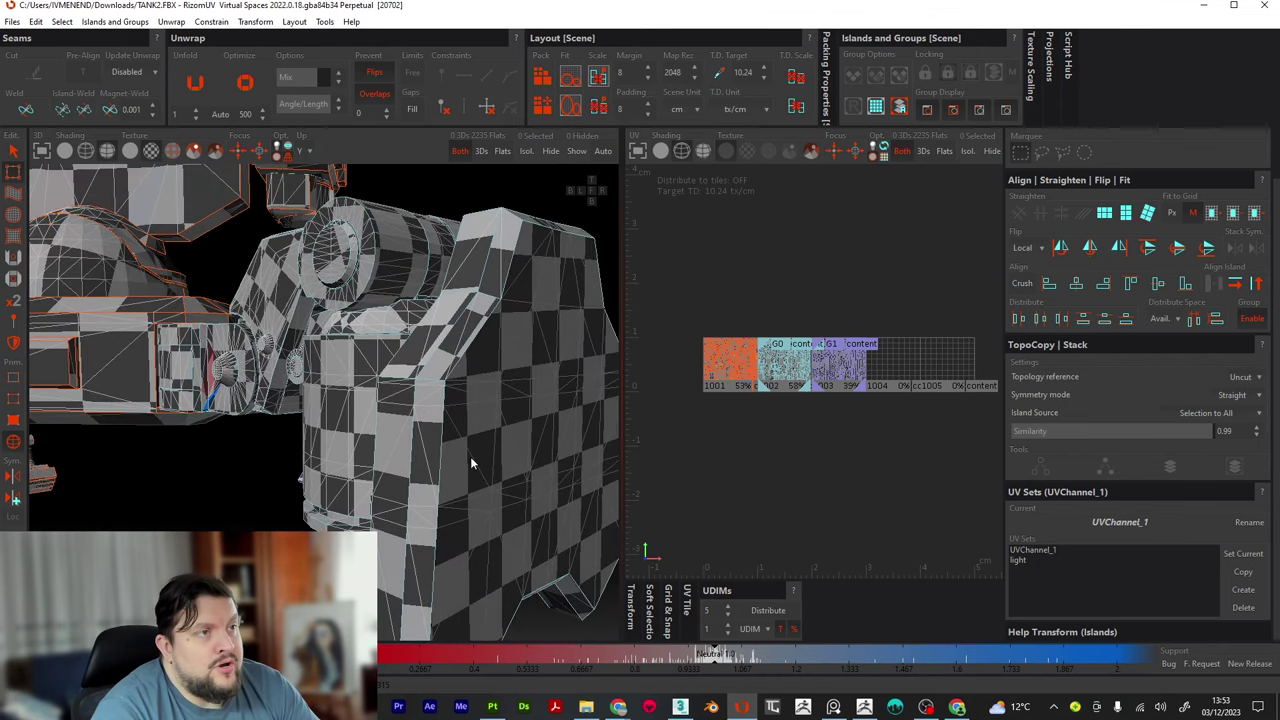
scroll(465, 460, down, 2)
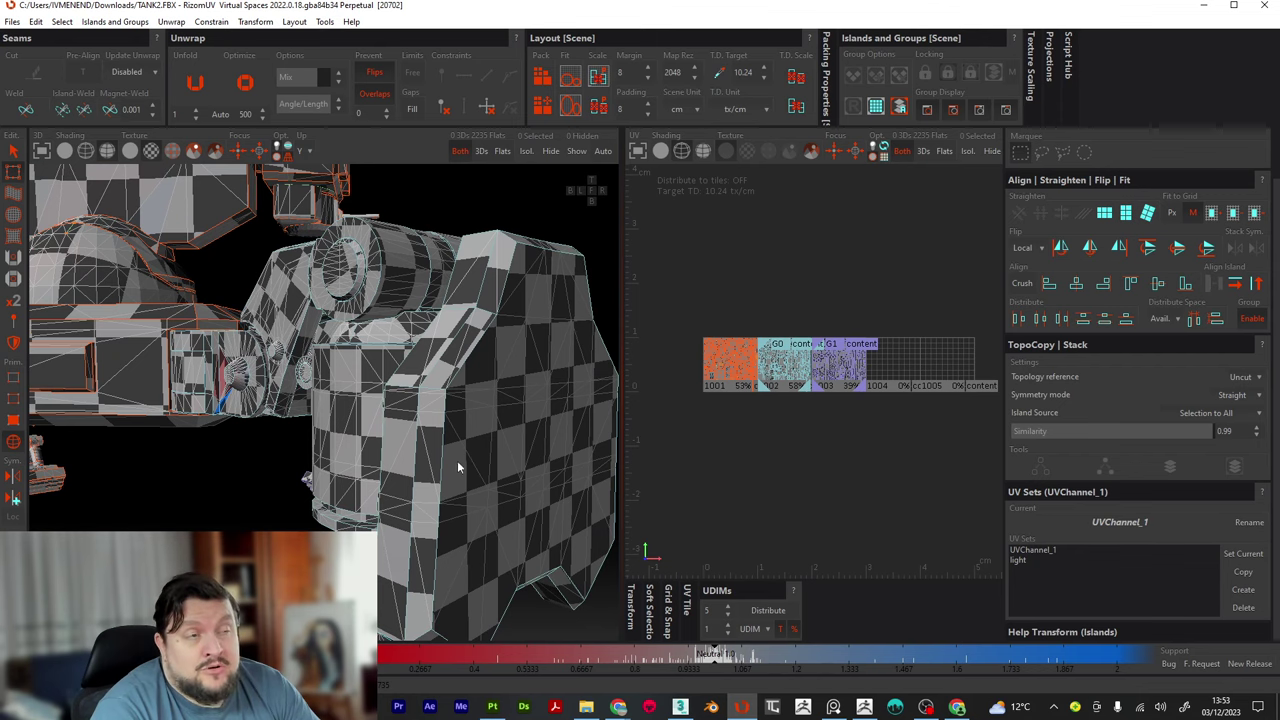
alt+drag(454, 458, 361, 433)
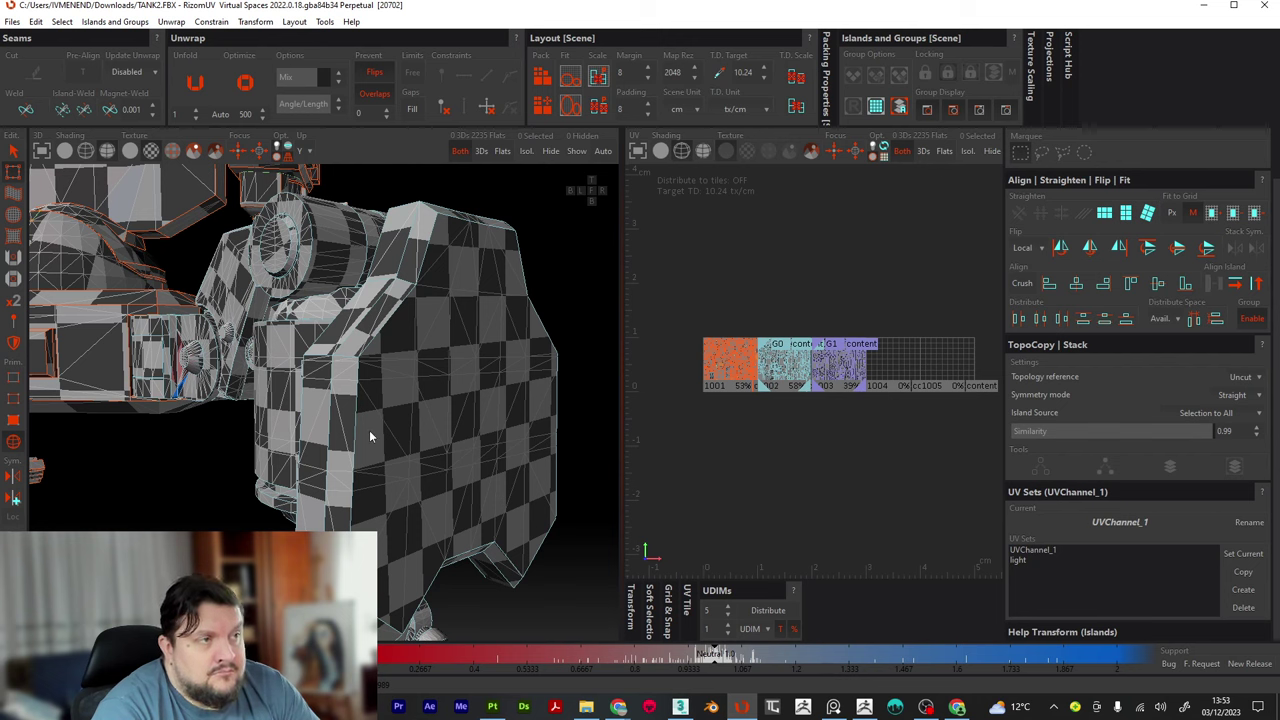
Preview the coloured numbered grid, and display the loaded brick texture on the tank with solid shading instead of wireframe
click(170, 151)
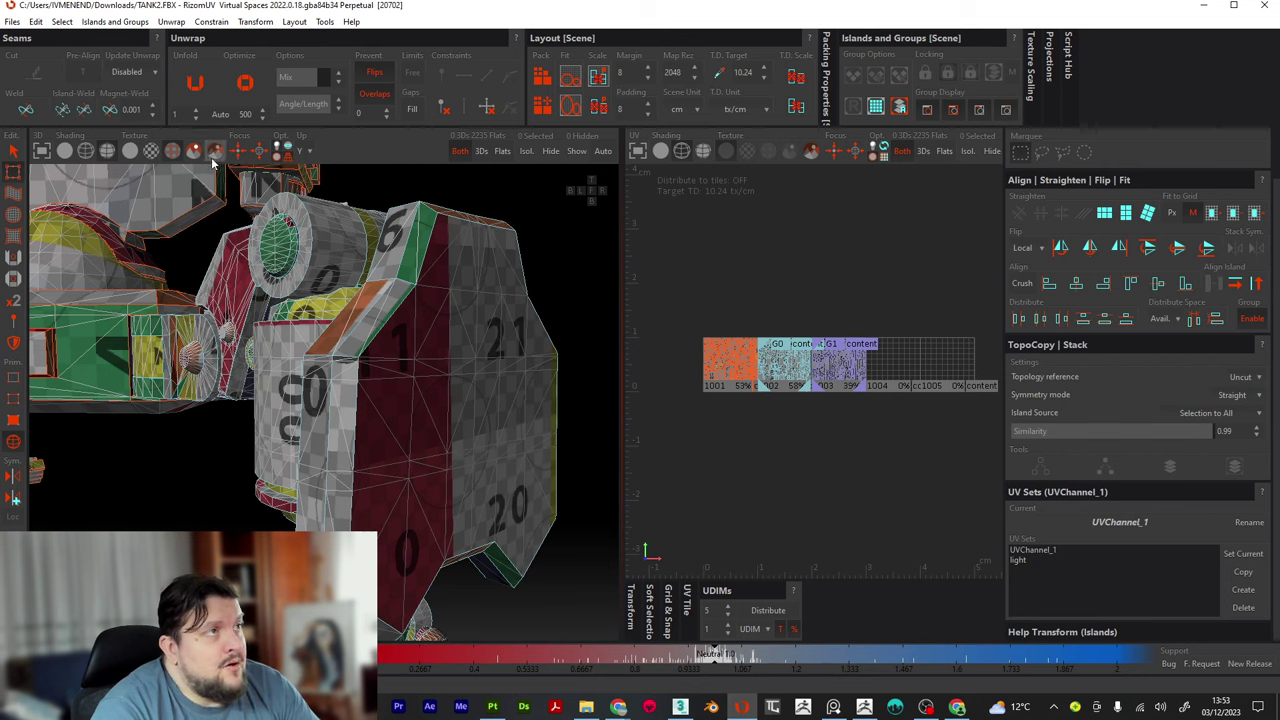
click(196, 152)
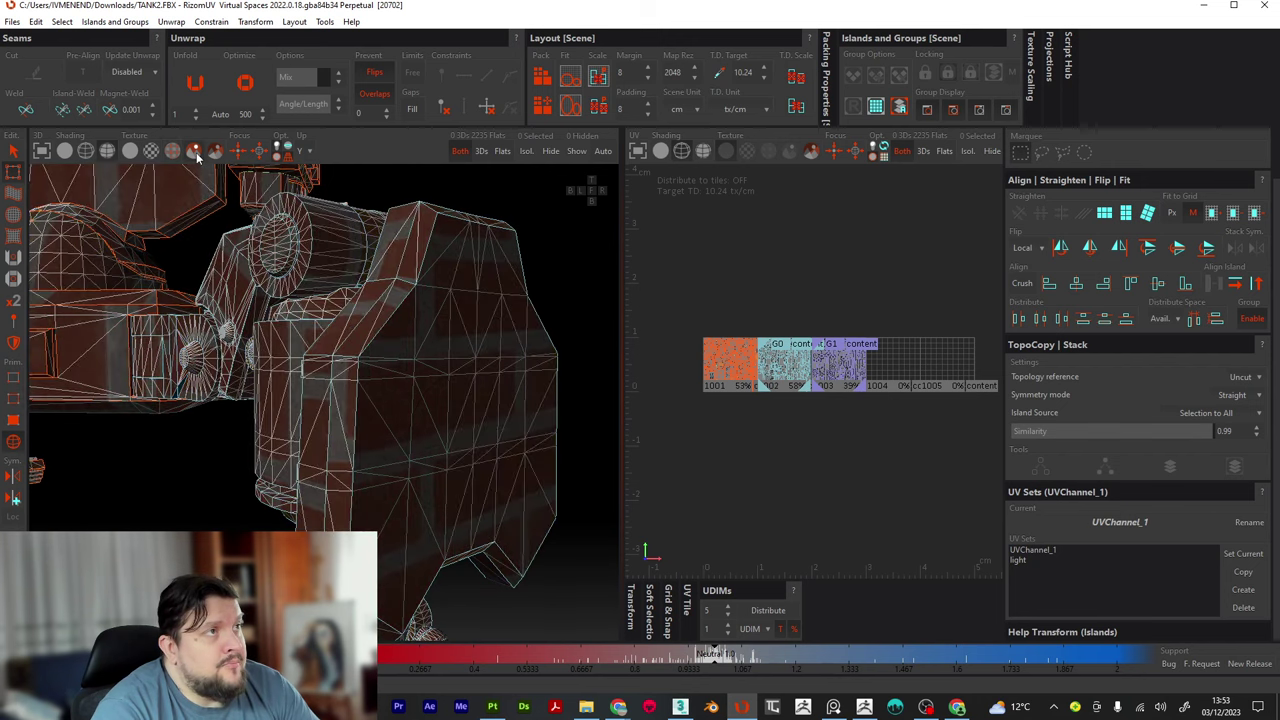
mouse_move(485, 386)
alt+mouse_down()
mouse_move(524, 397)
mouse_move(405, 443)
alt+mouse_up()
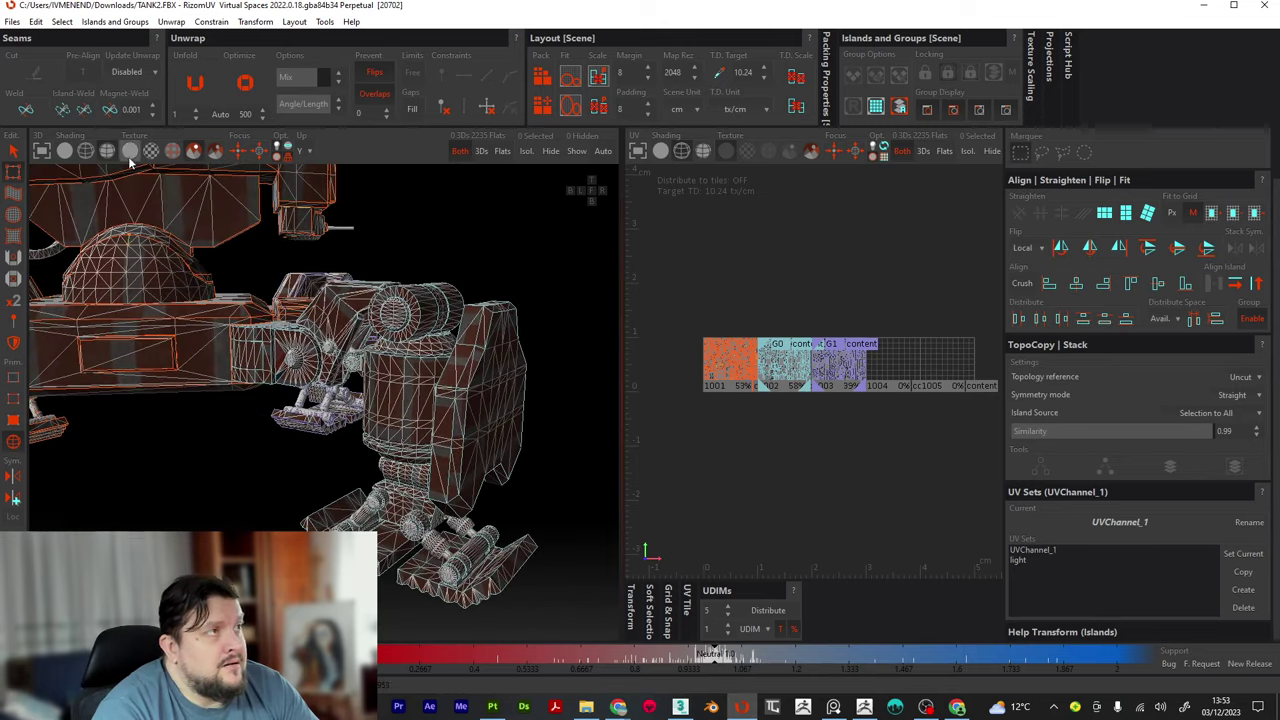
click(68, 151)
mouse_move(206, 308)
alt+mouse_down()
mouse_move(327, 485)
mouse_move(292, 465)
mouse_move(220, 473)
mouse_move(286, 469)
mouse_move(338, 490)
mouse_move(265, 488)
mouse_move(280, 486)
mouse_move(297, 449)
mouse_move(337, 474)
alt+mouse_up()
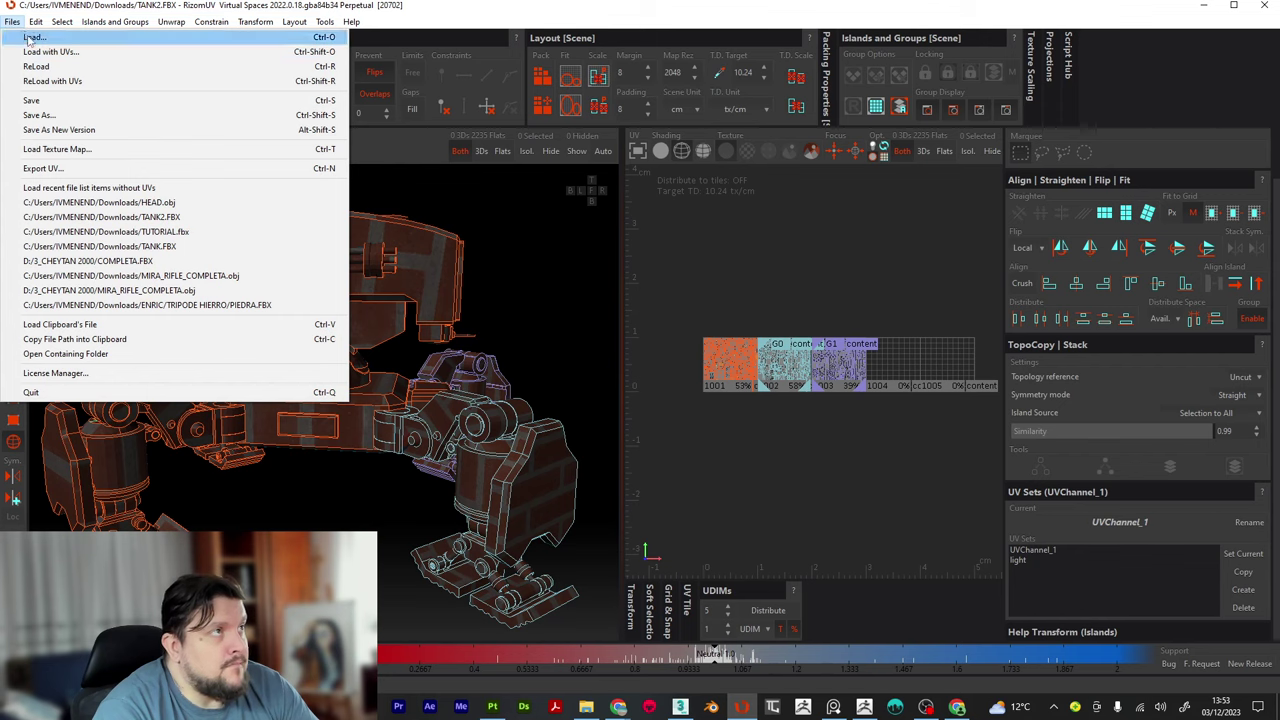
Load the cubo mesh from the Descargas folder, discarding the tank's changes and accepting the FBX import settings
click(35, 37)
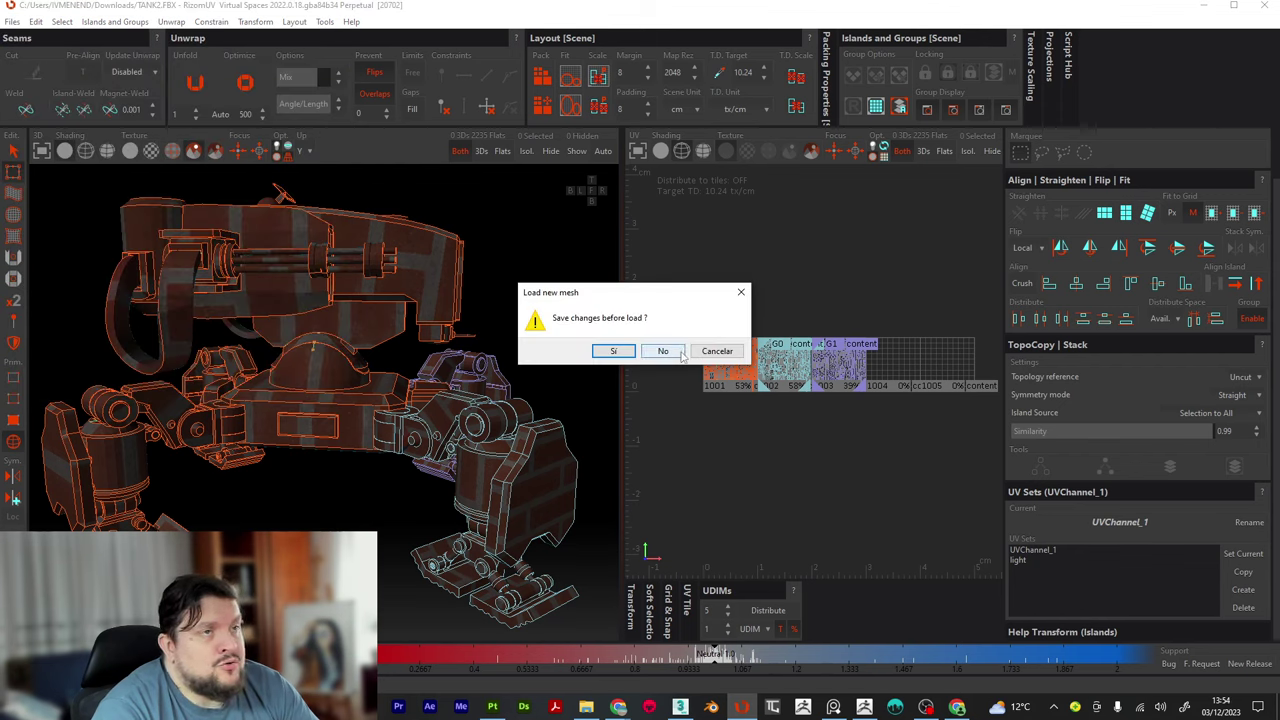
click(679, 351)
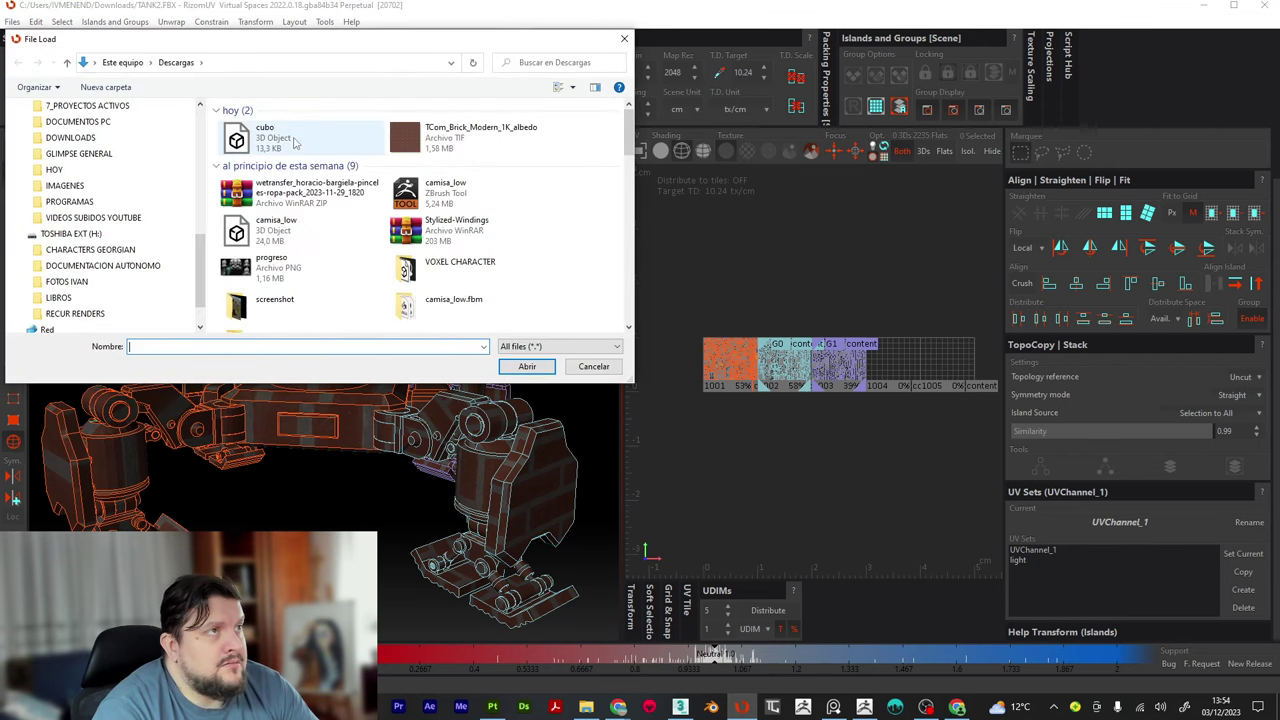
click(294, 143)
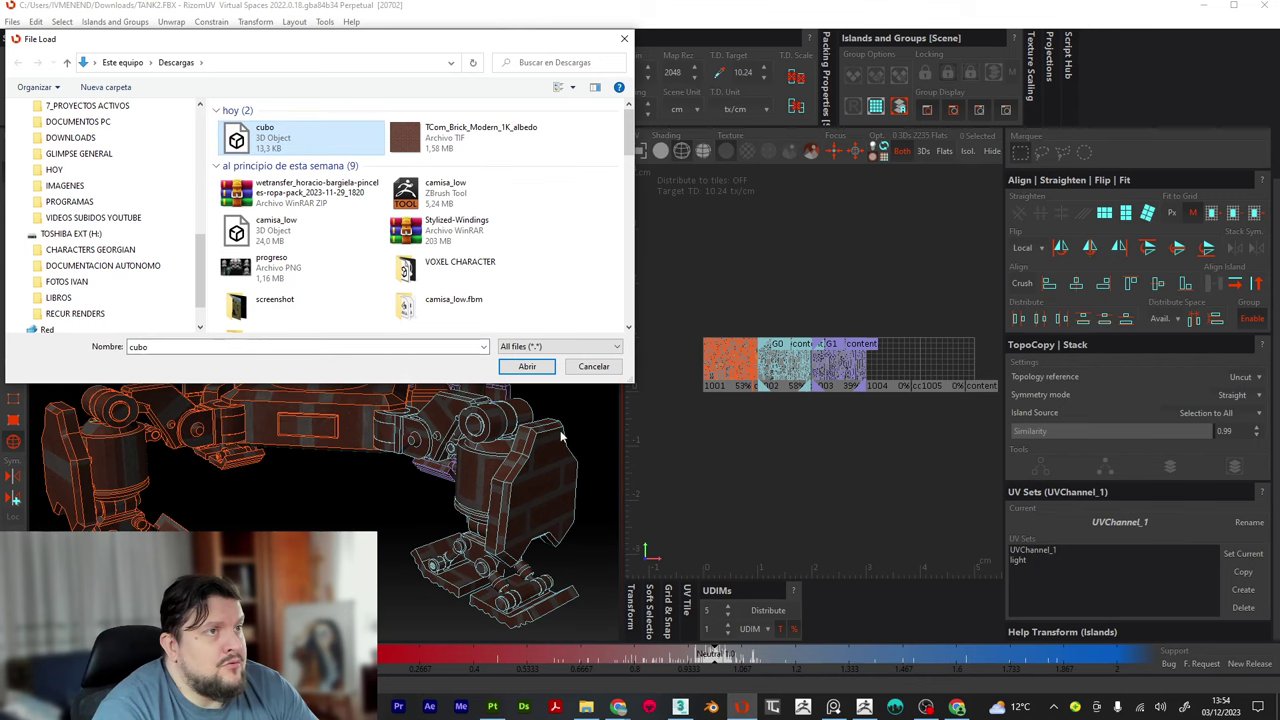
click(527, 366)
click(555, 294)
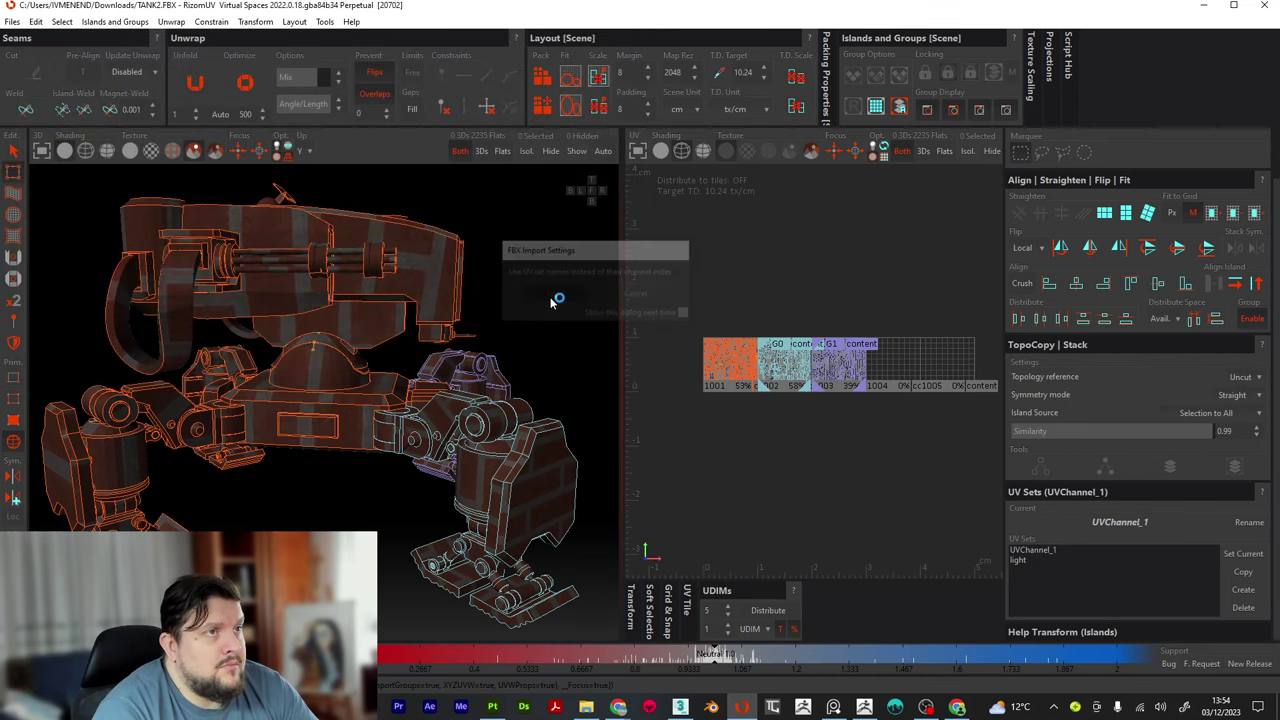
scroll(483, 340, down, 5)
middle_drag(443, 349, 392, 398)
scroll(462, 296, up, 3)
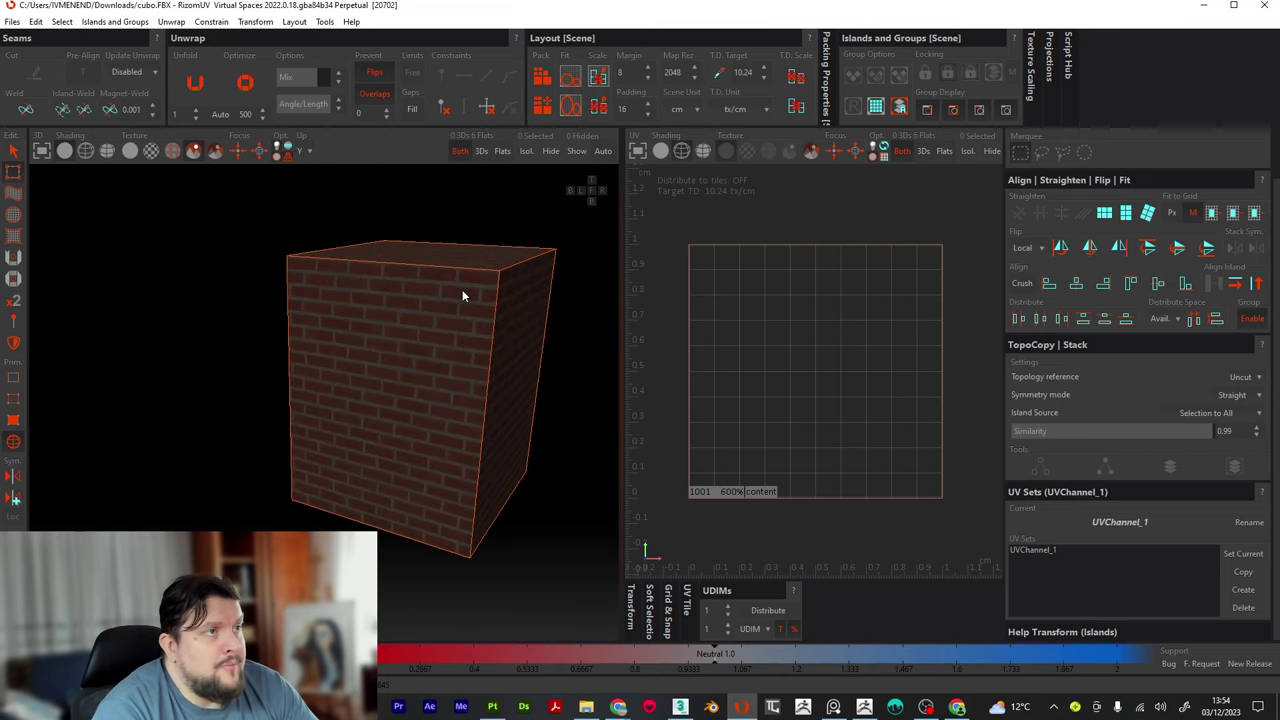
Unfold all six faces of the cube and pack their islands into UV tile 1001
click(430, 377)
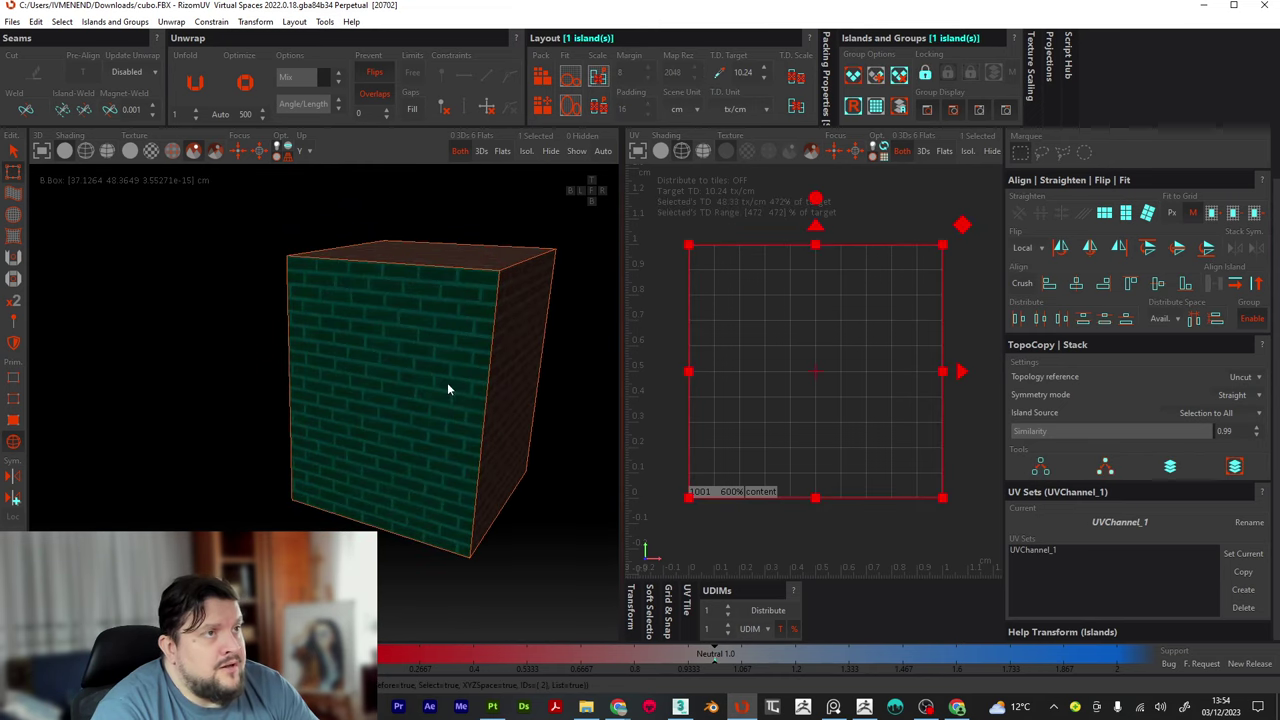
scroll(486, 400, down, 4)
drag(263, 557, 495, 256)
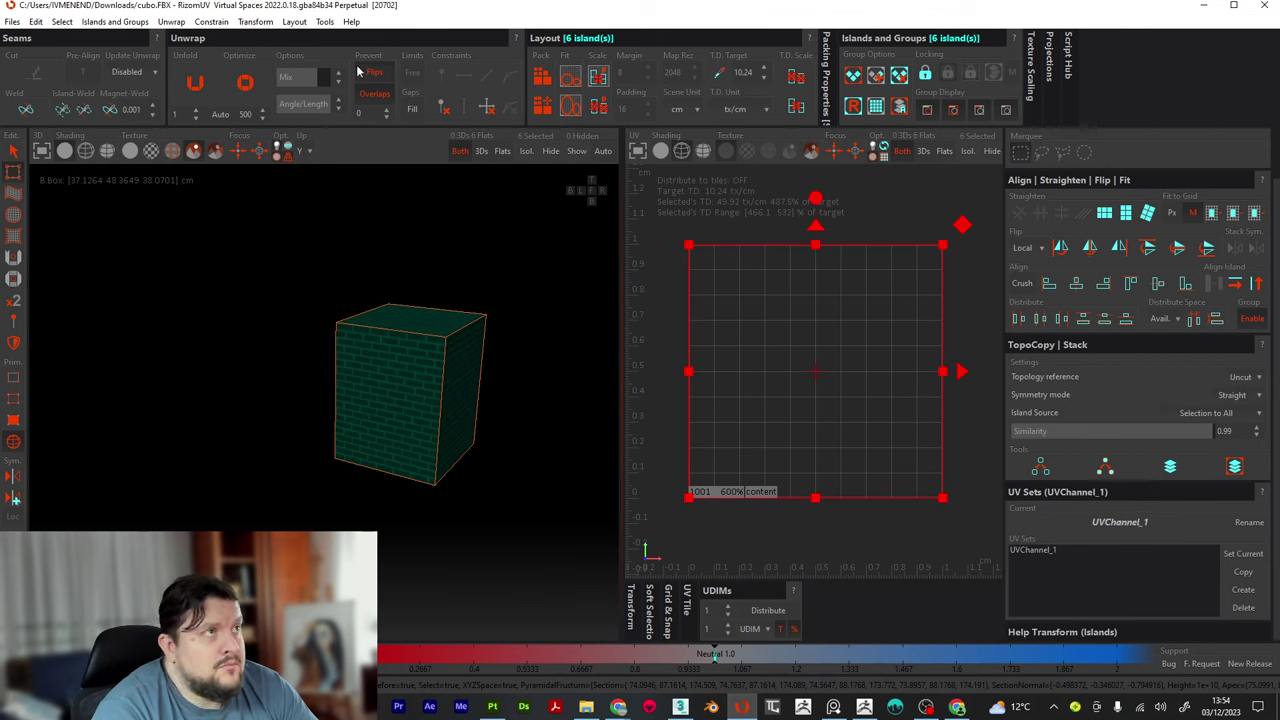
click(195, 82)
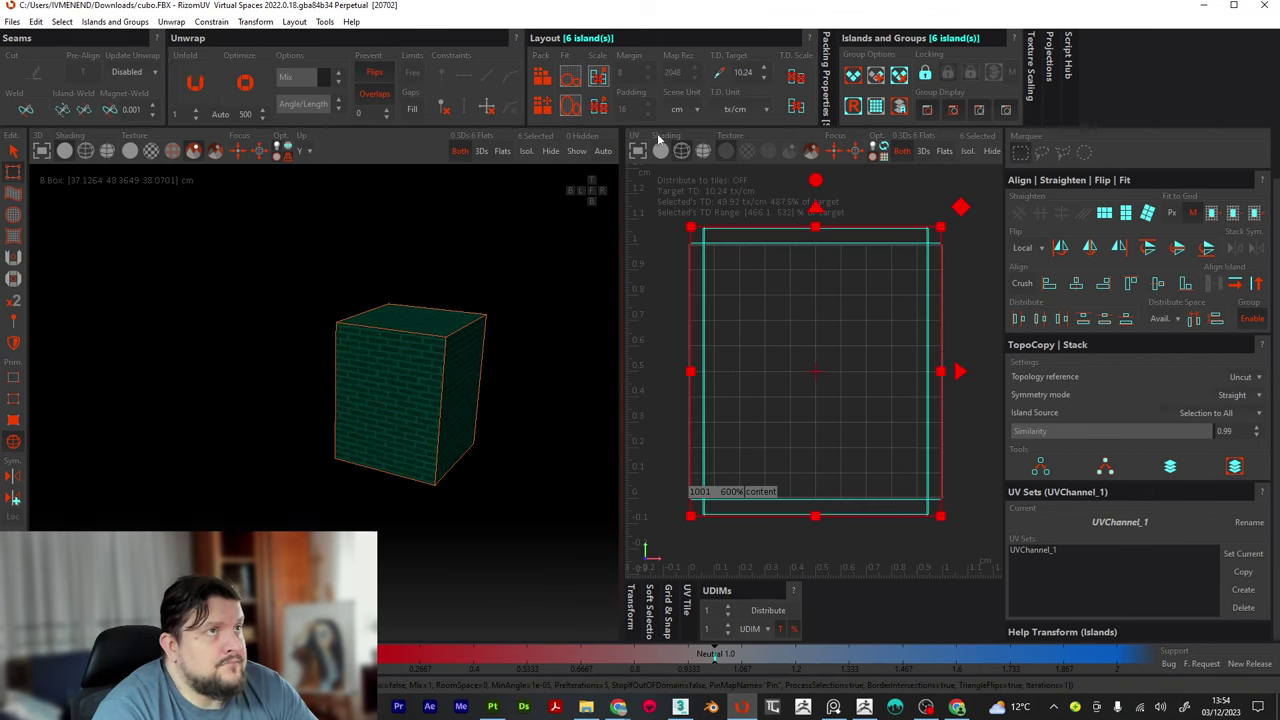
click(541, 78)
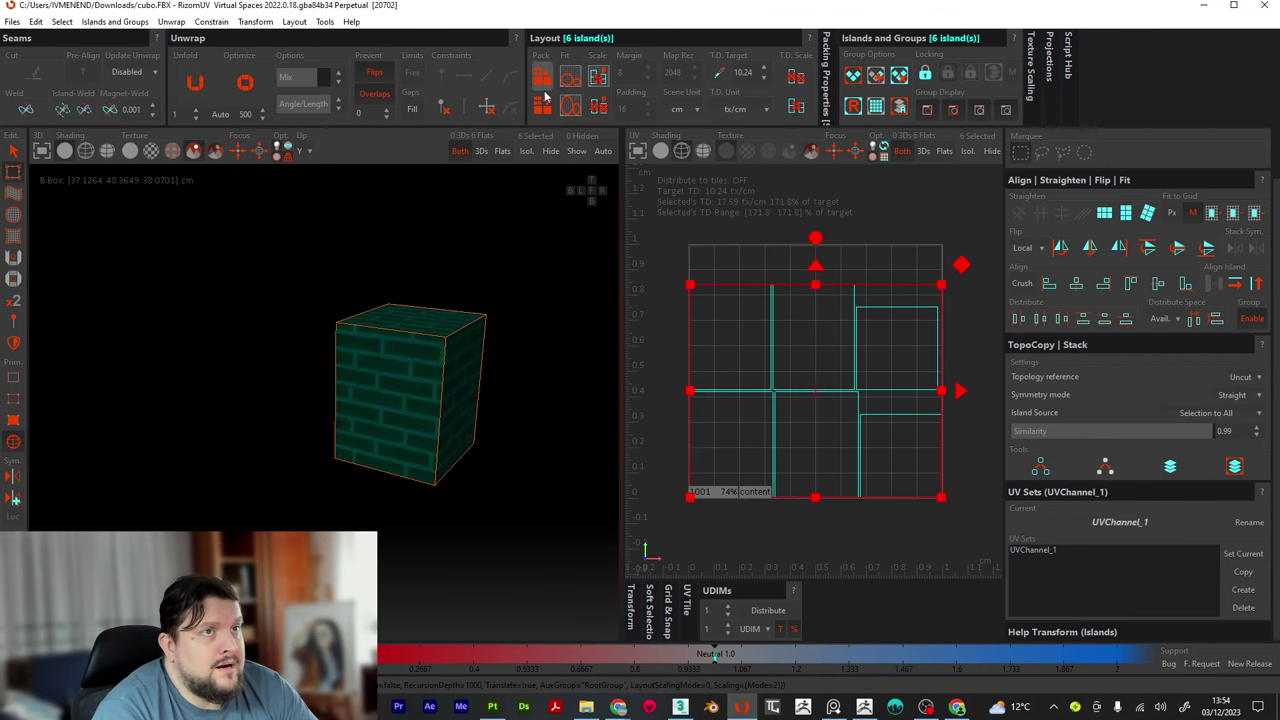
click(545, 388)
alt+drag(557, 451, 520, 482)
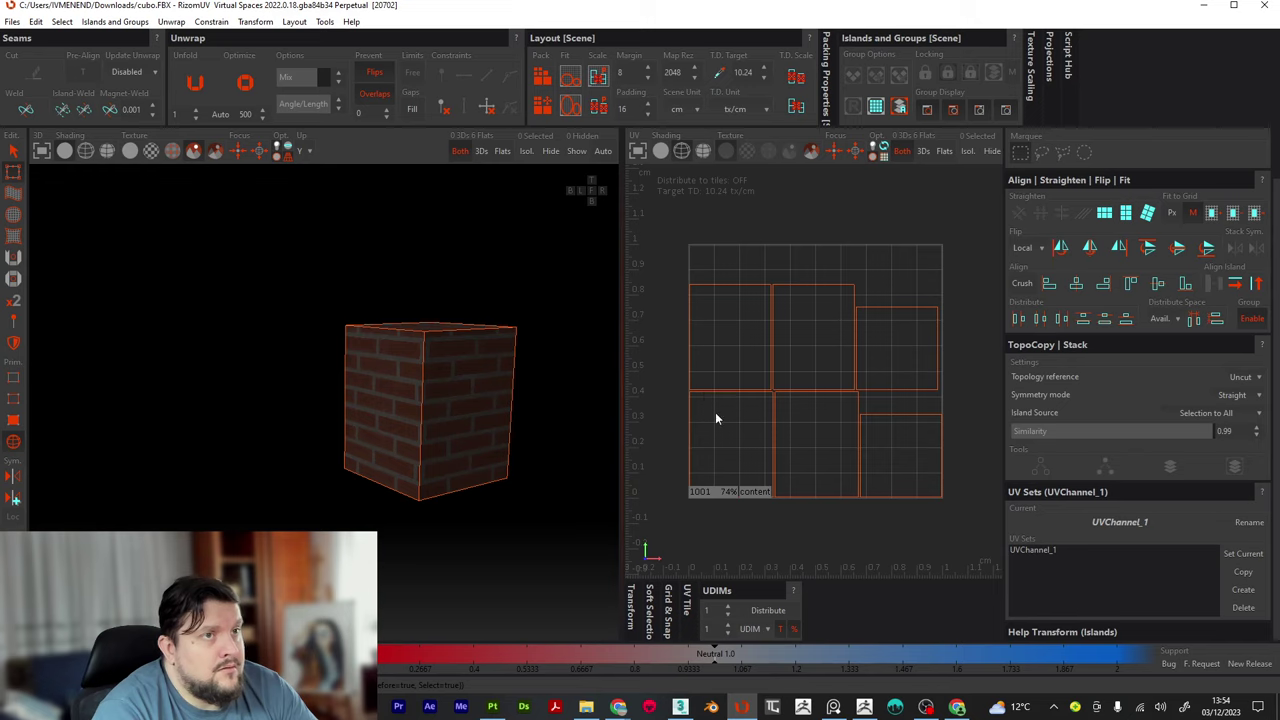
In polygon mode, slide the two islands at the UV tile's left edge upward to shift the bricks on their faces
click(12, 440)
click(733, 350)
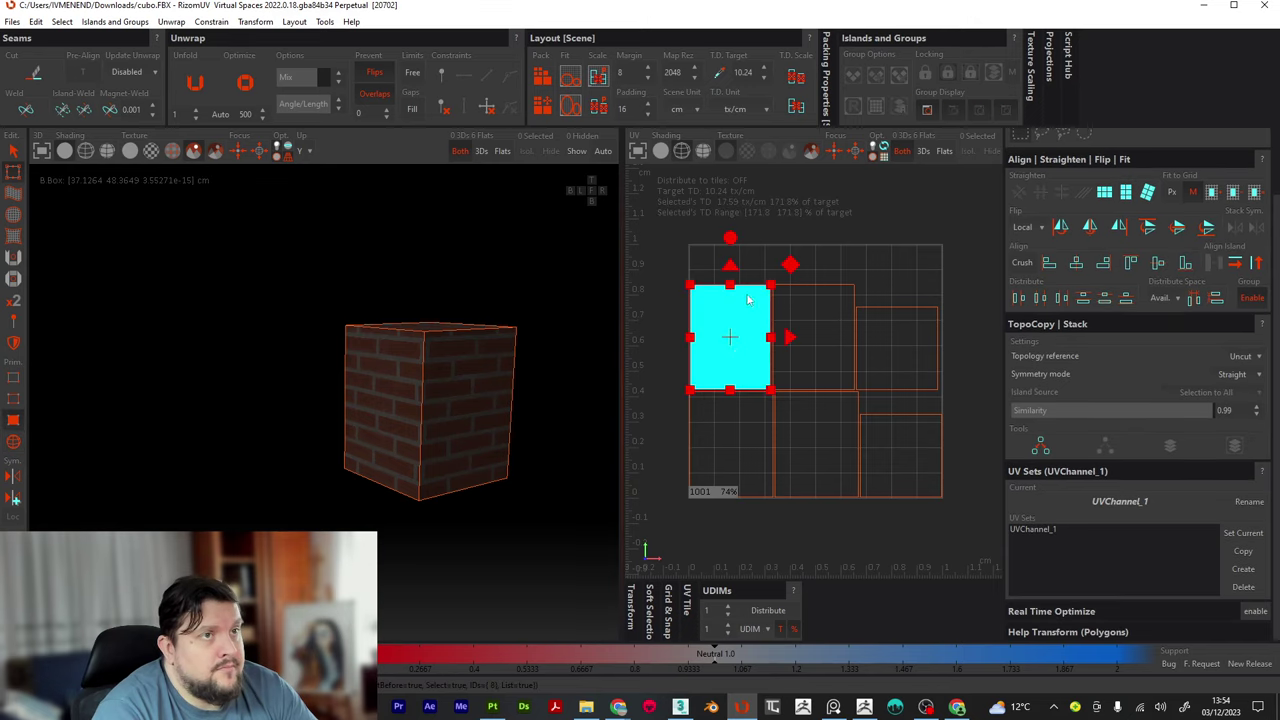
drag(737, 272, 737, 235)
click(738, 424)
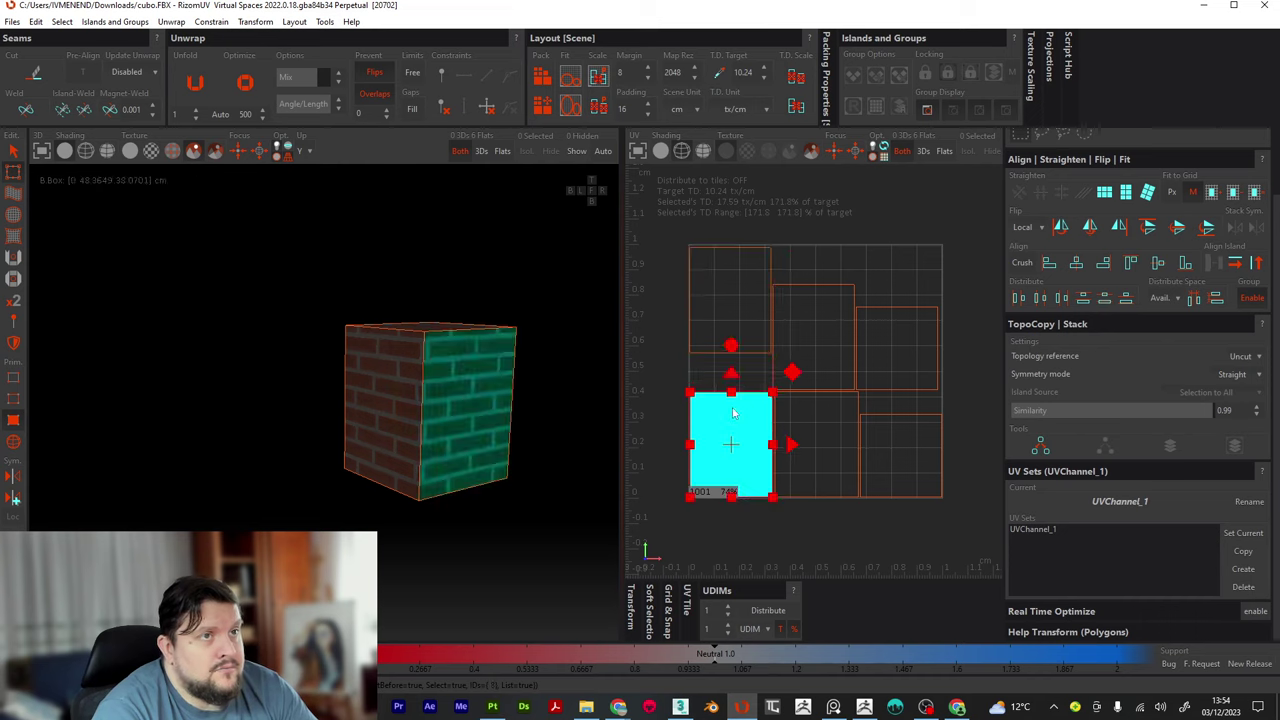
drag(731, 375, 737, 359)
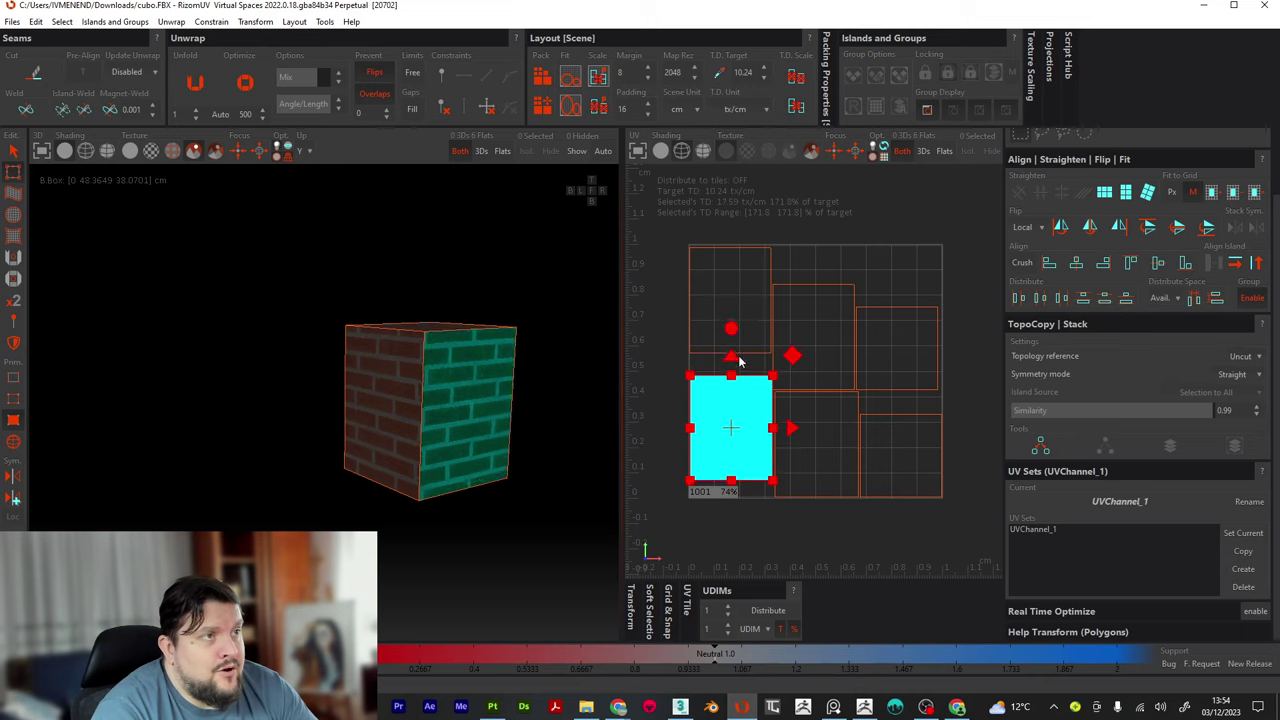
Nudge the island in the UV tile's upper-left corner slightly upward and save the cube to cubo.FBX
alt+drag(478, 386, 587, 428)
click(736, 295)
alt+drag(560, 270, 612, 426)
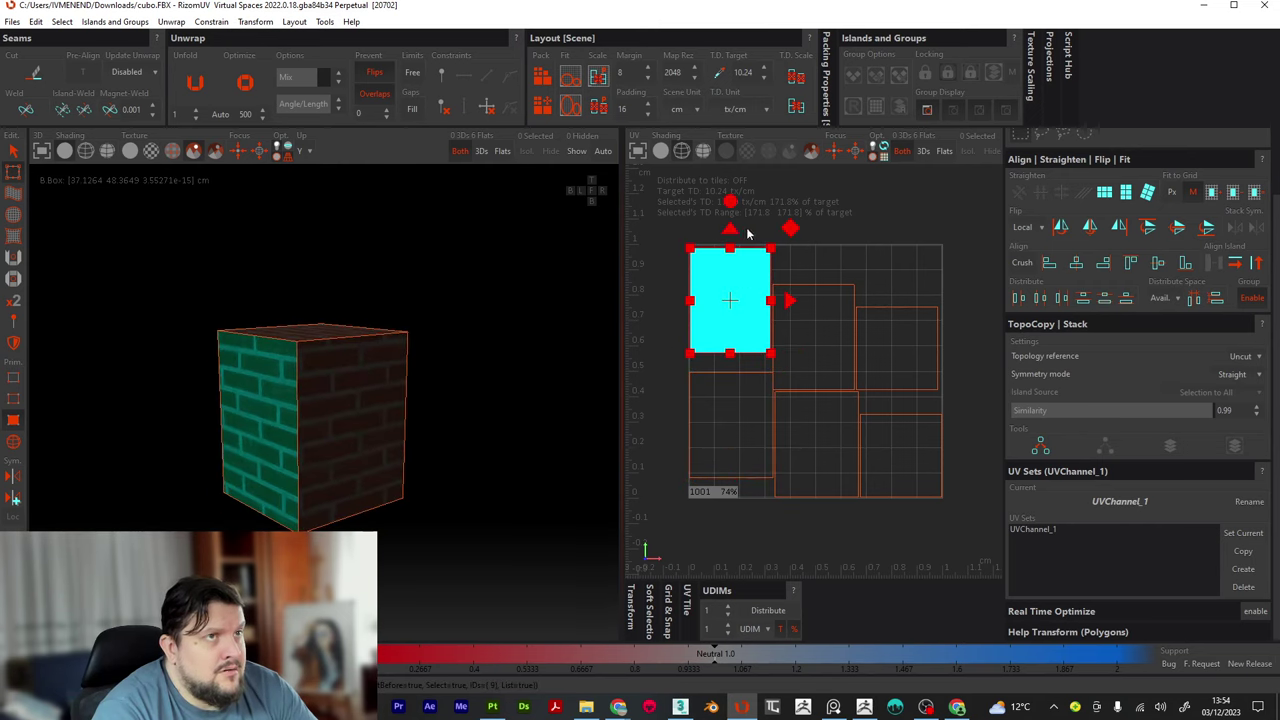
drag(731, 230, 735, 232)
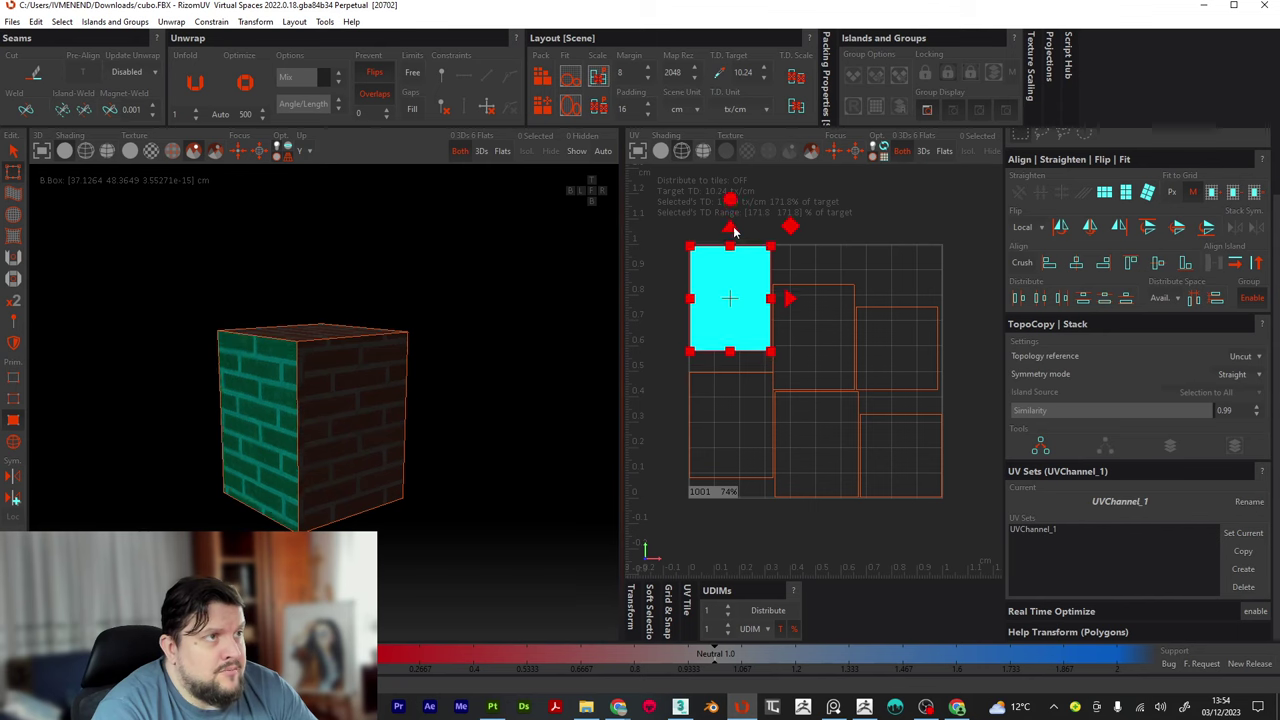
click(494, 320)
alt+drag(514, 329, 505, 440)
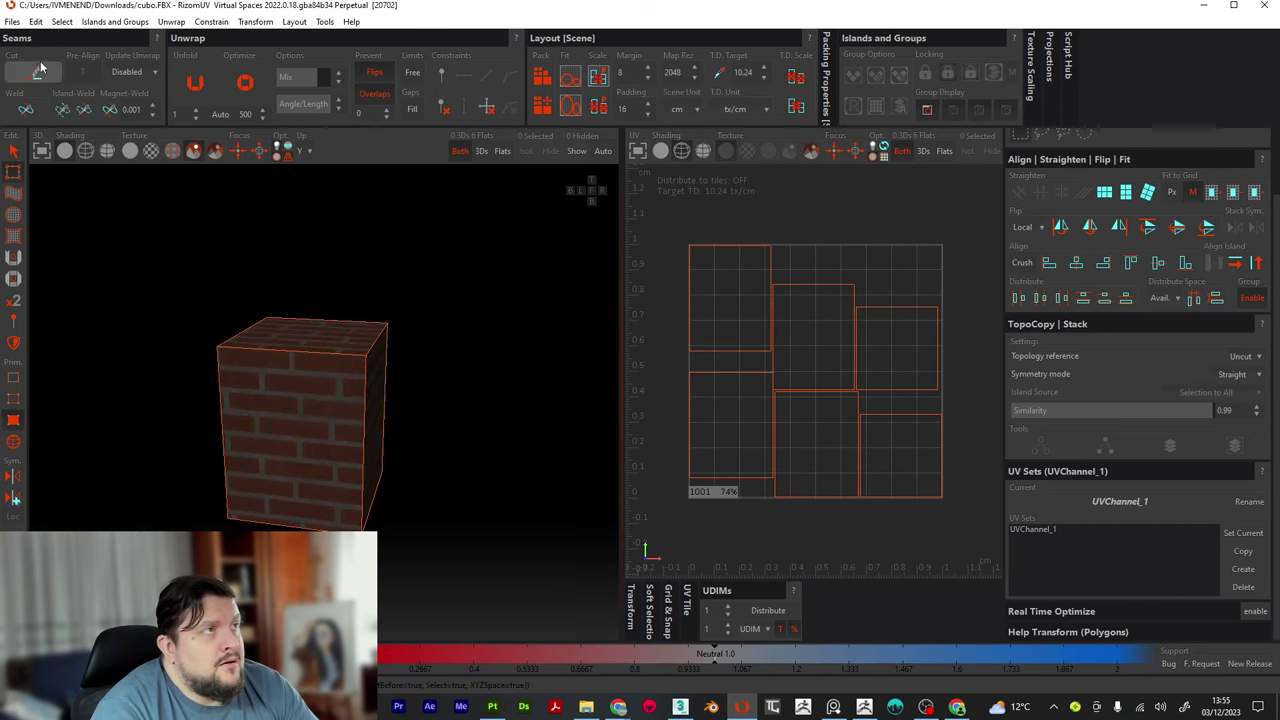
click(12, 21)
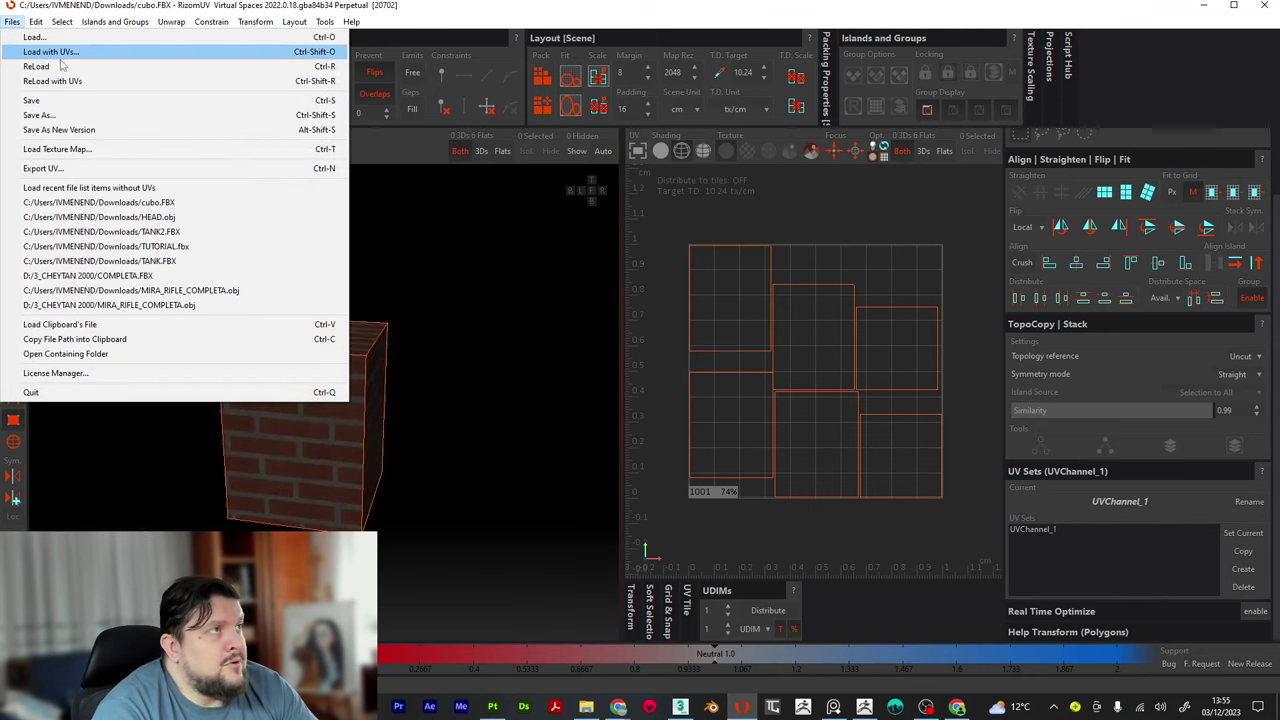
click(62, 101)
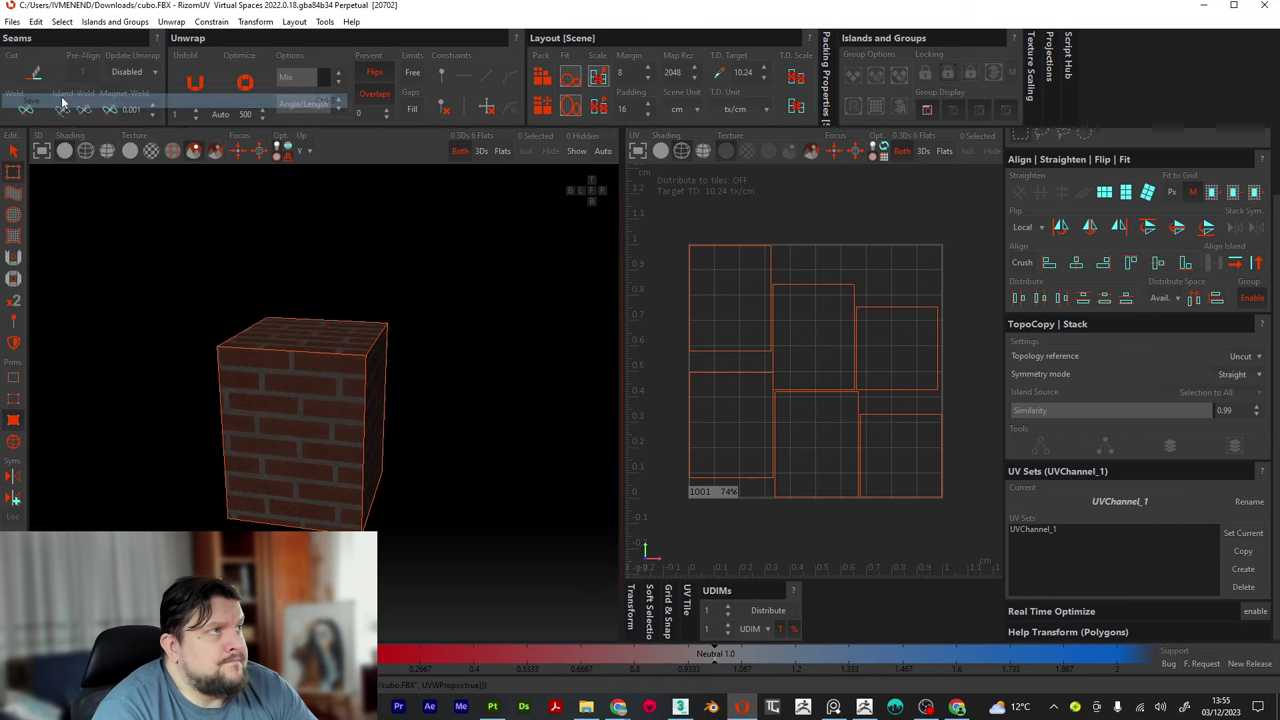
Switch to Substance 3D Painter and create a new project from cubo.FBX, discarding the modified project
click(493, 706)
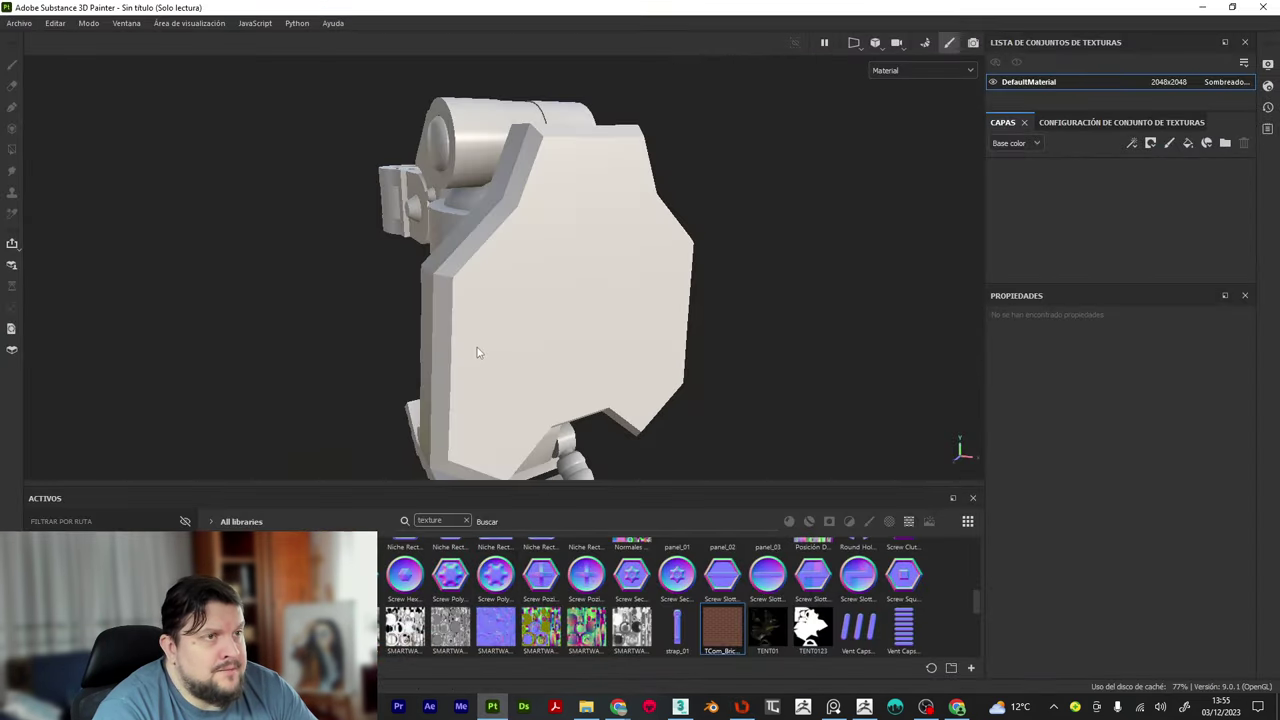
click(19, 23)
mouse_move(82, 66)
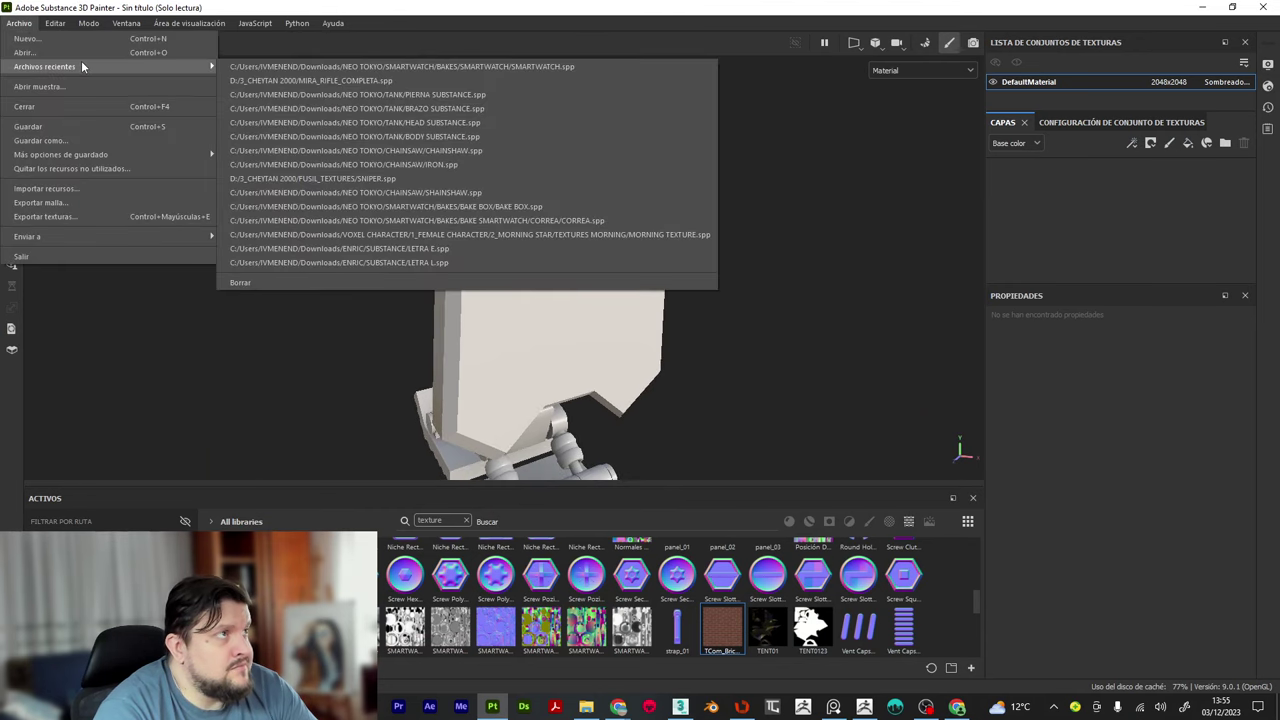
click(73, 39)
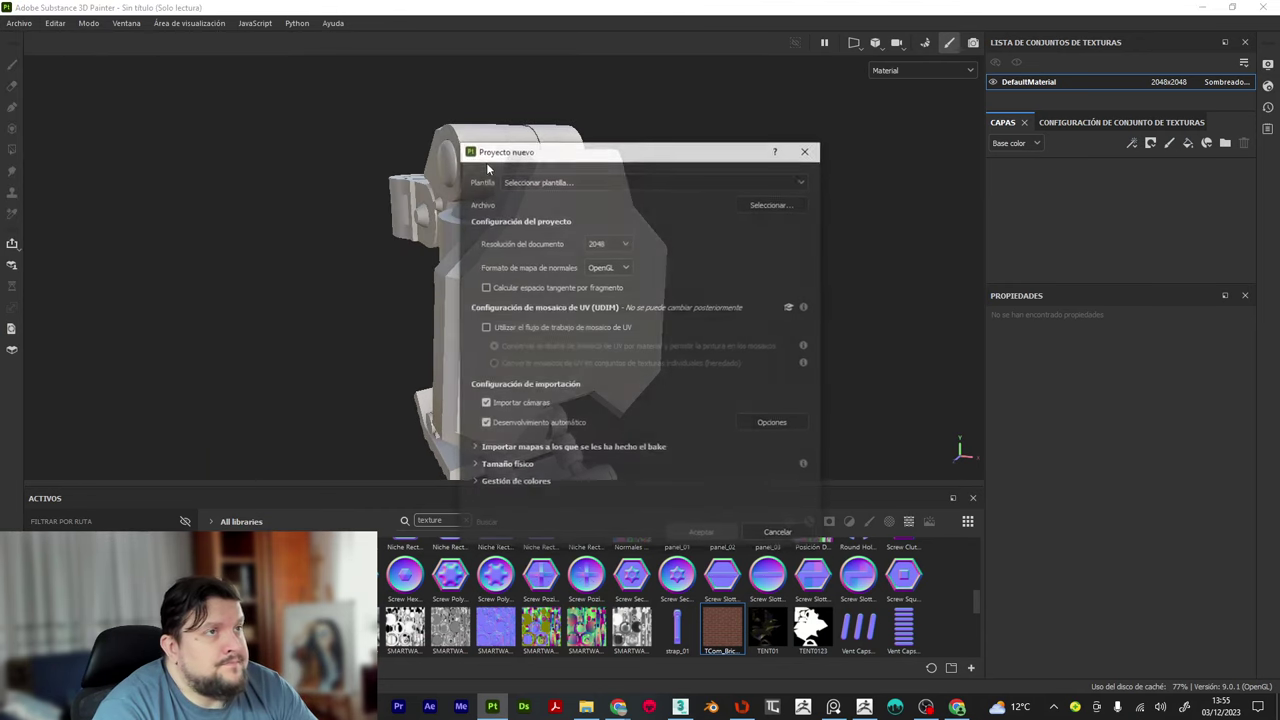
click(765, 204)
click(757, 283)
double_click(757, 283)
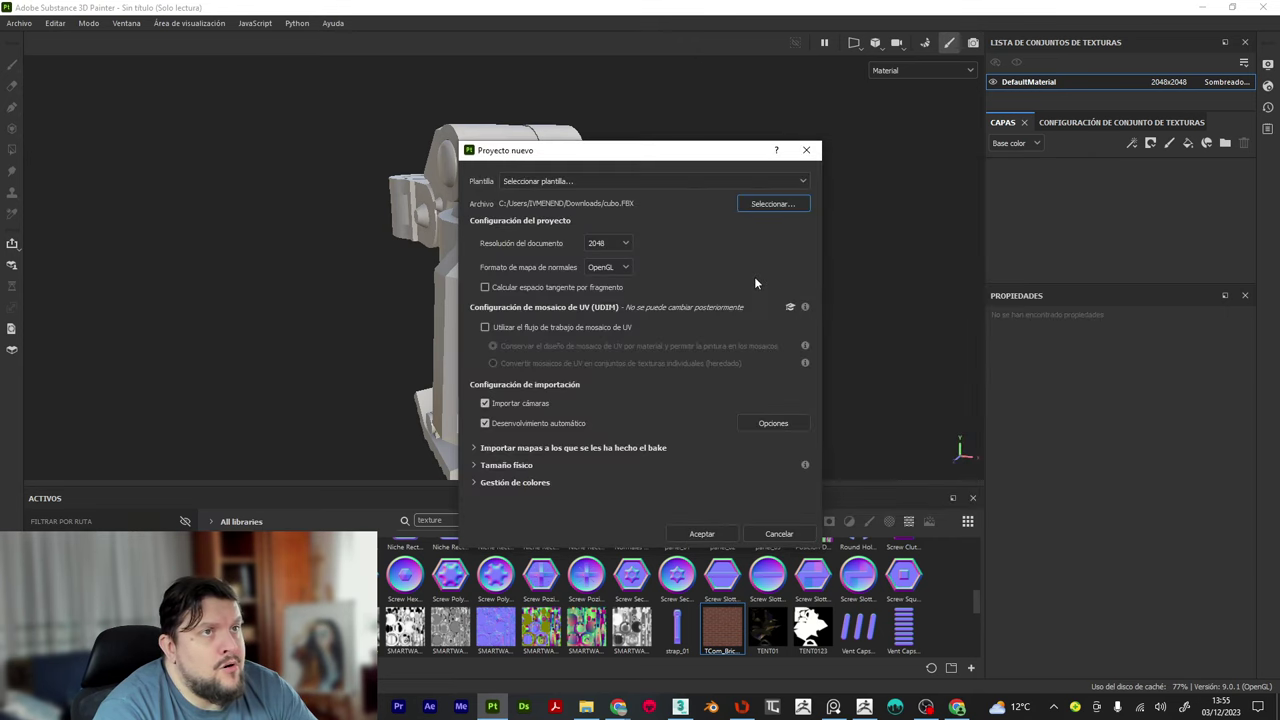
click(705, 535)
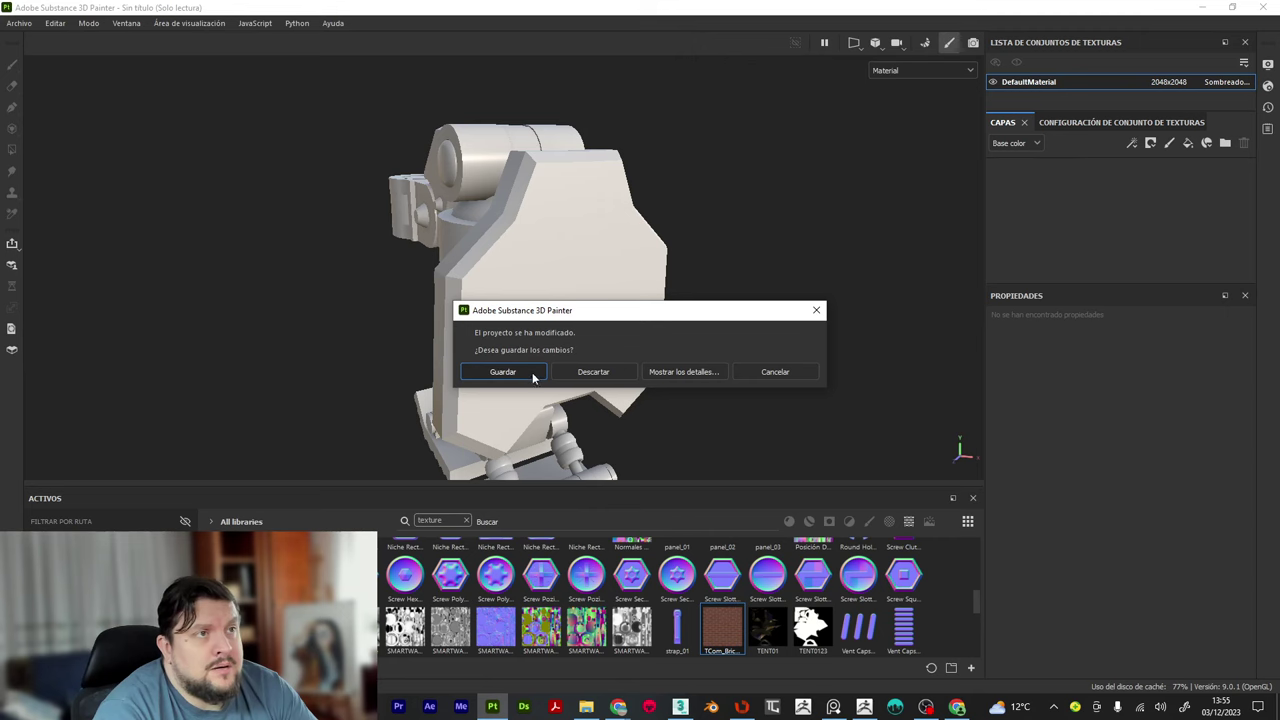
click(593, 378)
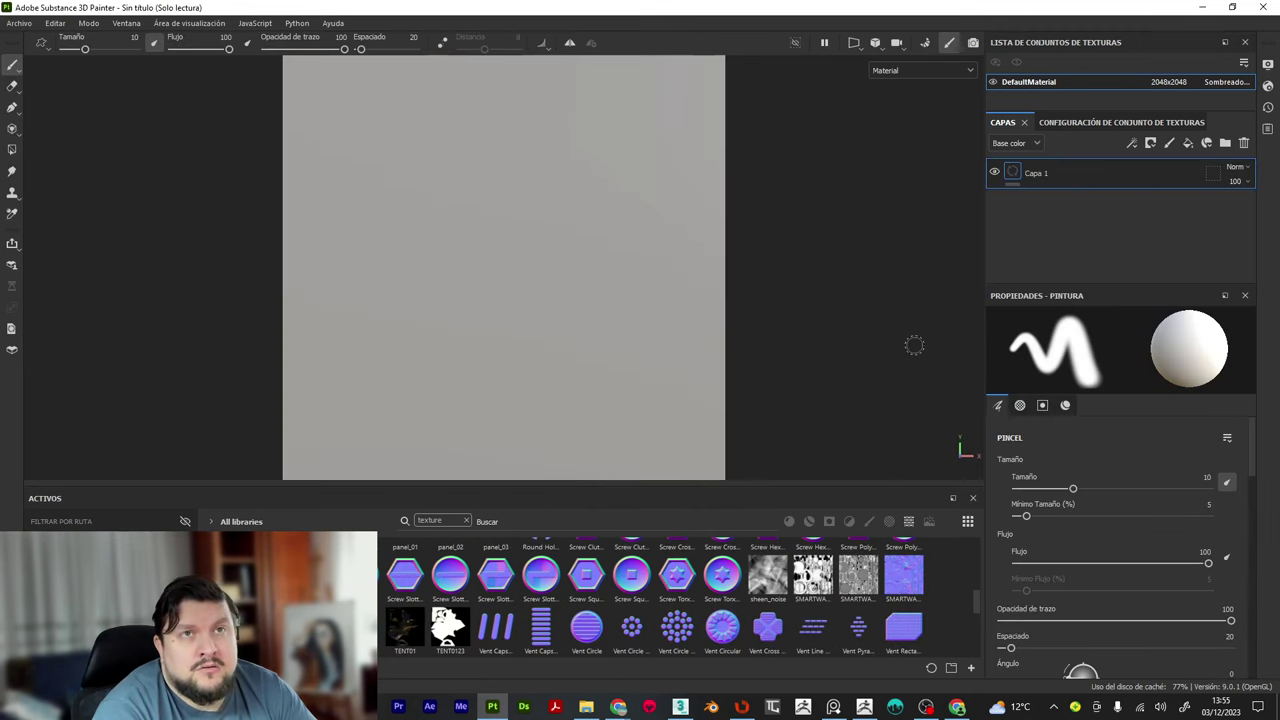
Bake the cube's mesh maps at 2048 for DefaultMaterial and return to painting mode
alt+drag(560, 289, 843, 366)
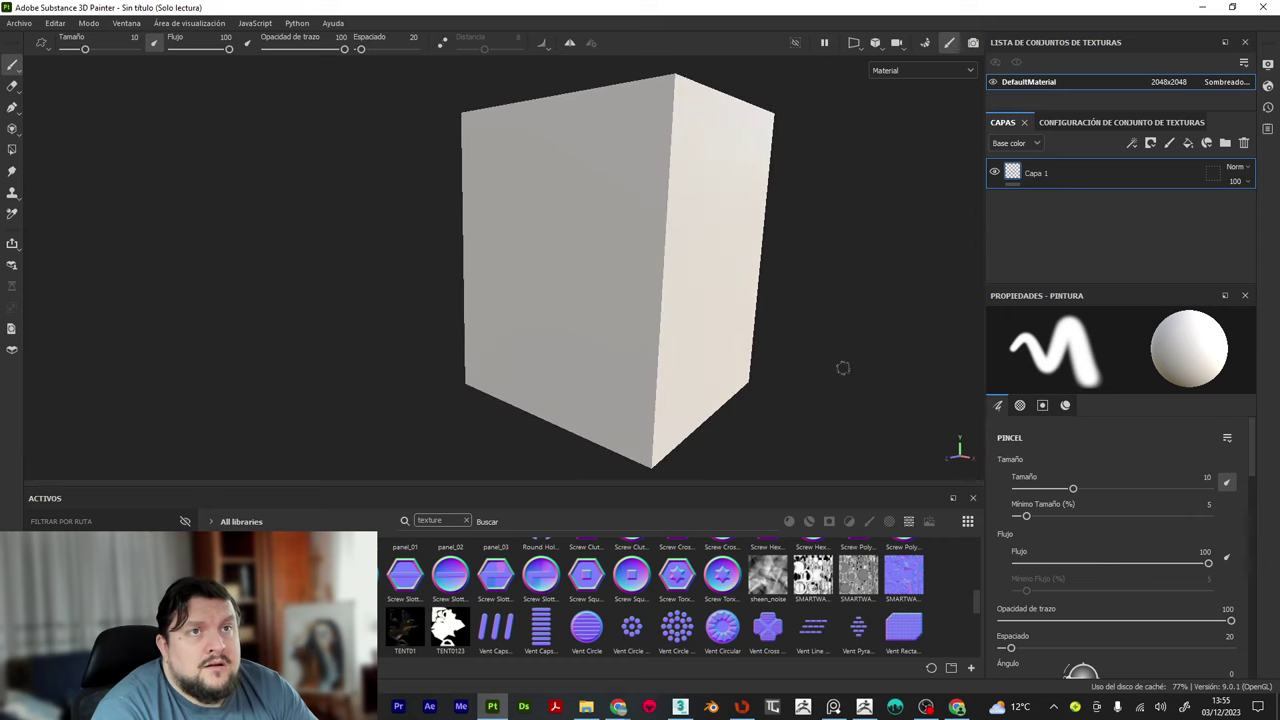
click(1140, 123)
scroll(1174, 252, down, 5)
scroll(1176, 230, up, 3)
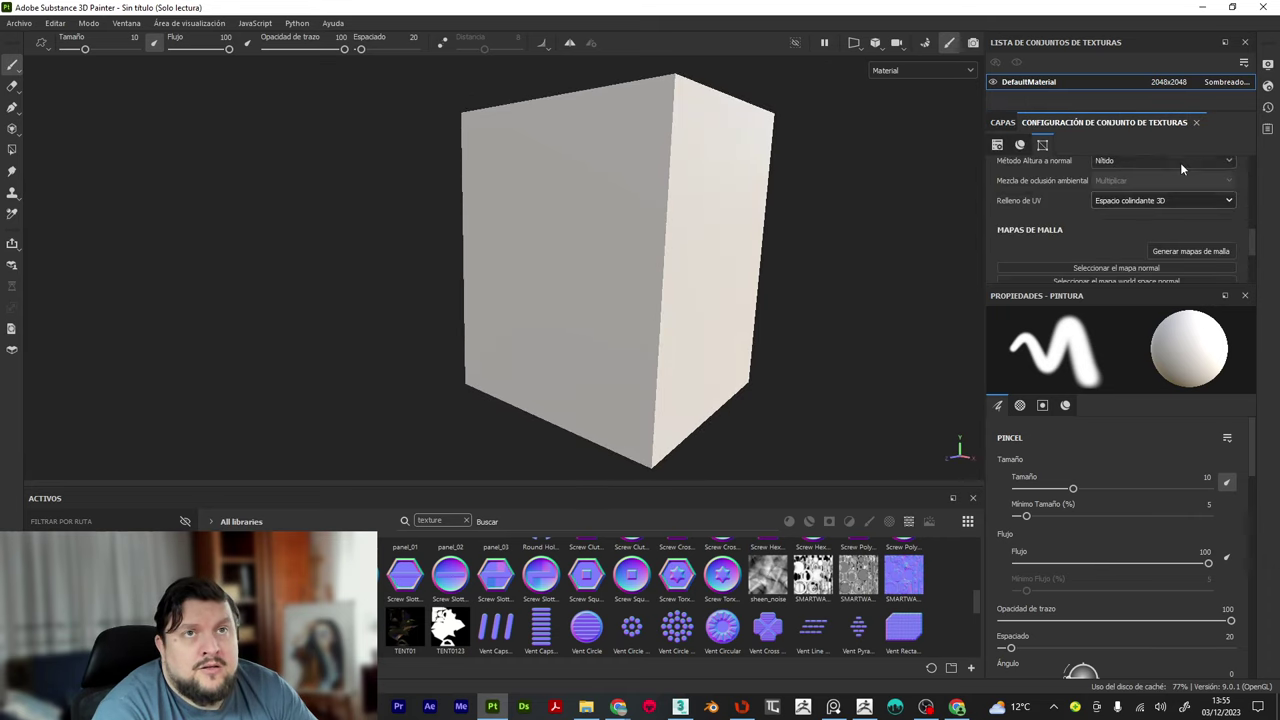
click(1152, 255)
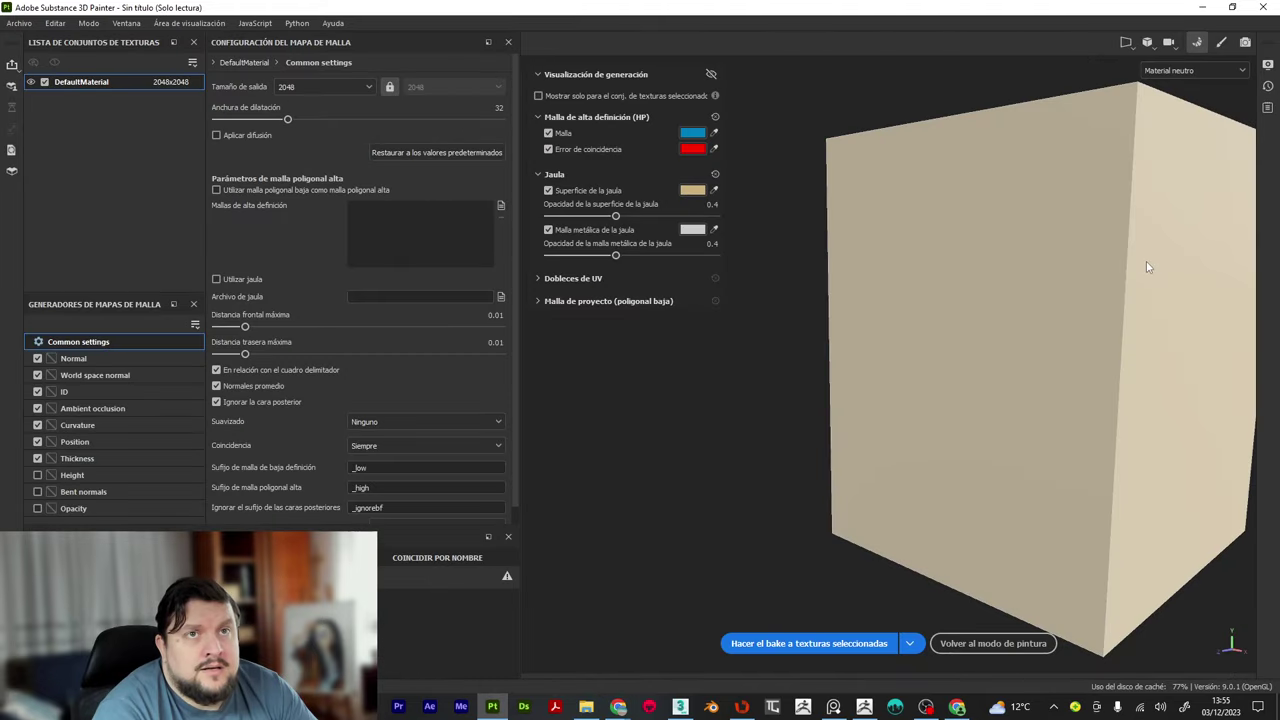
click(809, 643)
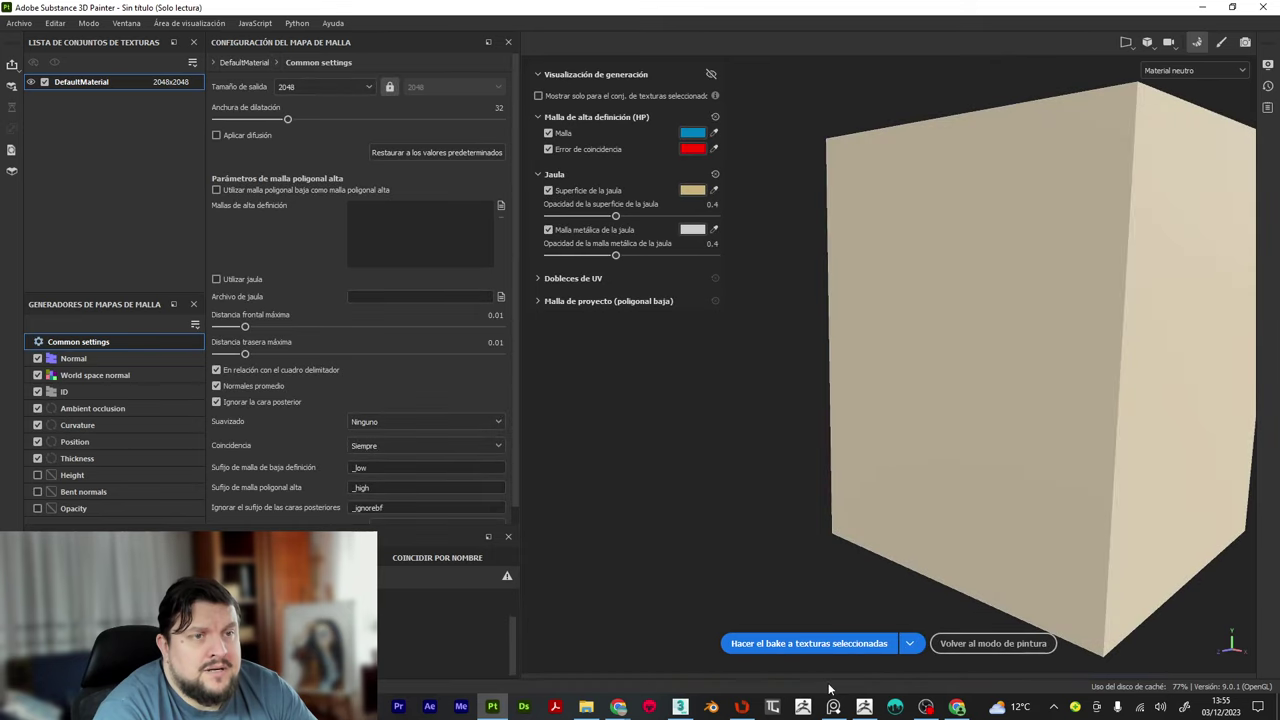
click(962, 644)
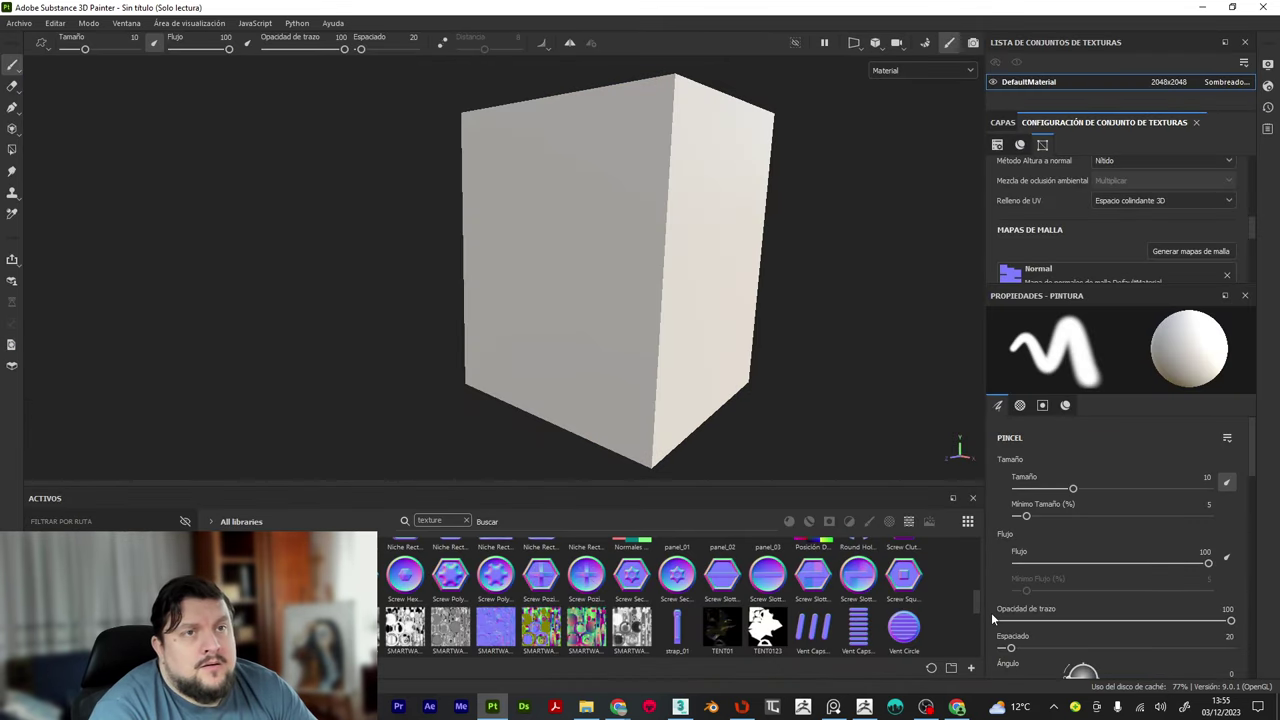
Delete the layer Capa 1 from the cube's layer stack
scroll(665, 311, down, 2)
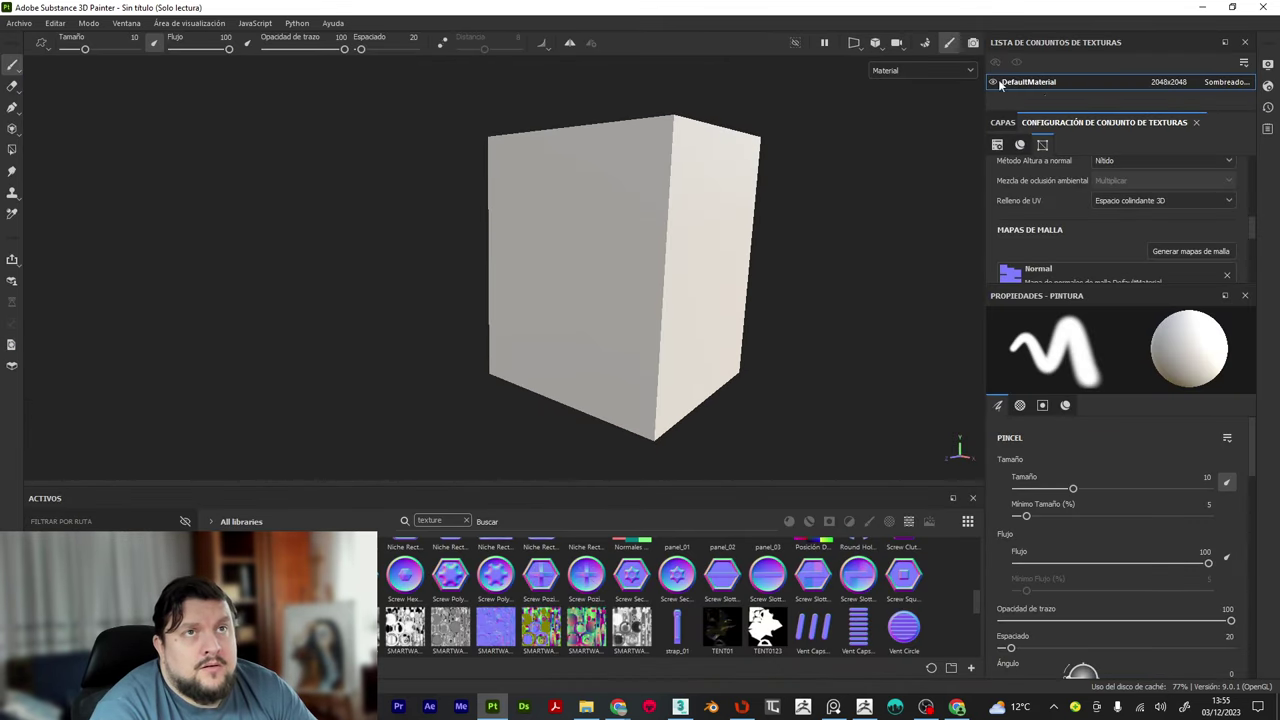
click(1003, 122)
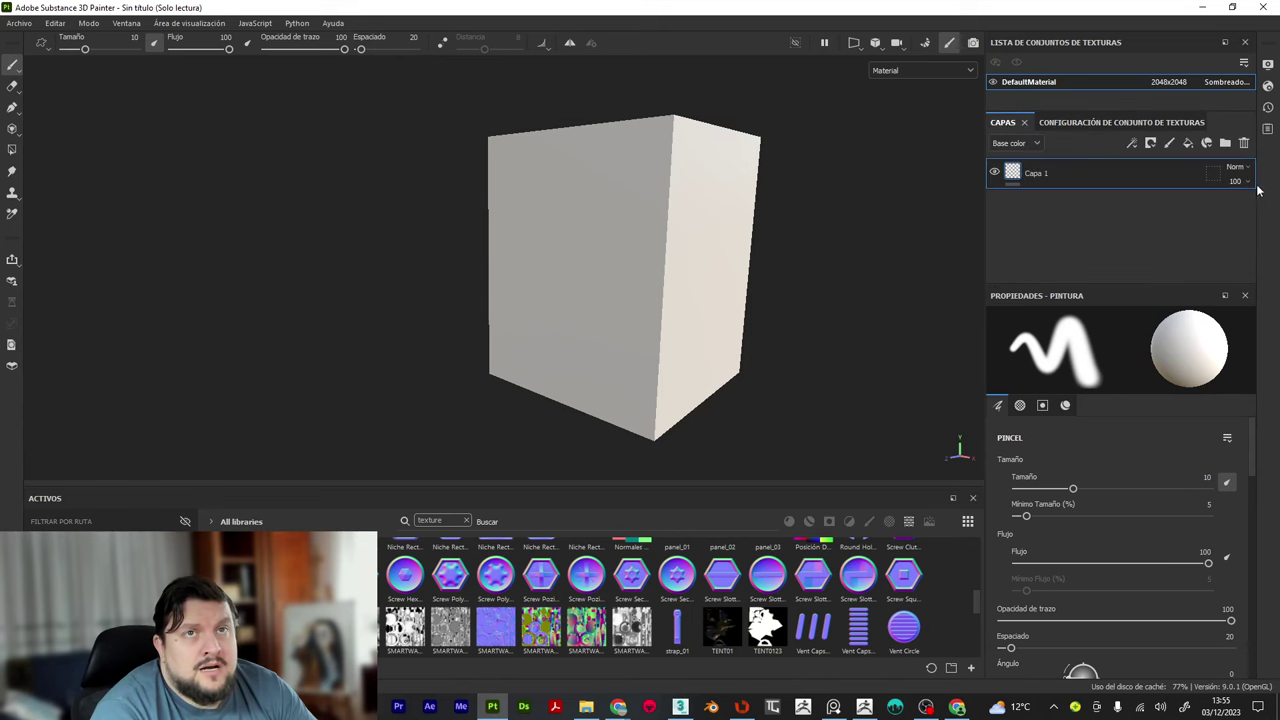
click(1245, 143)
Import TCom_Brick_Modern_1K_albedo from the Descargas folder into the current project as a texture resource
mouse_move(586, 707)
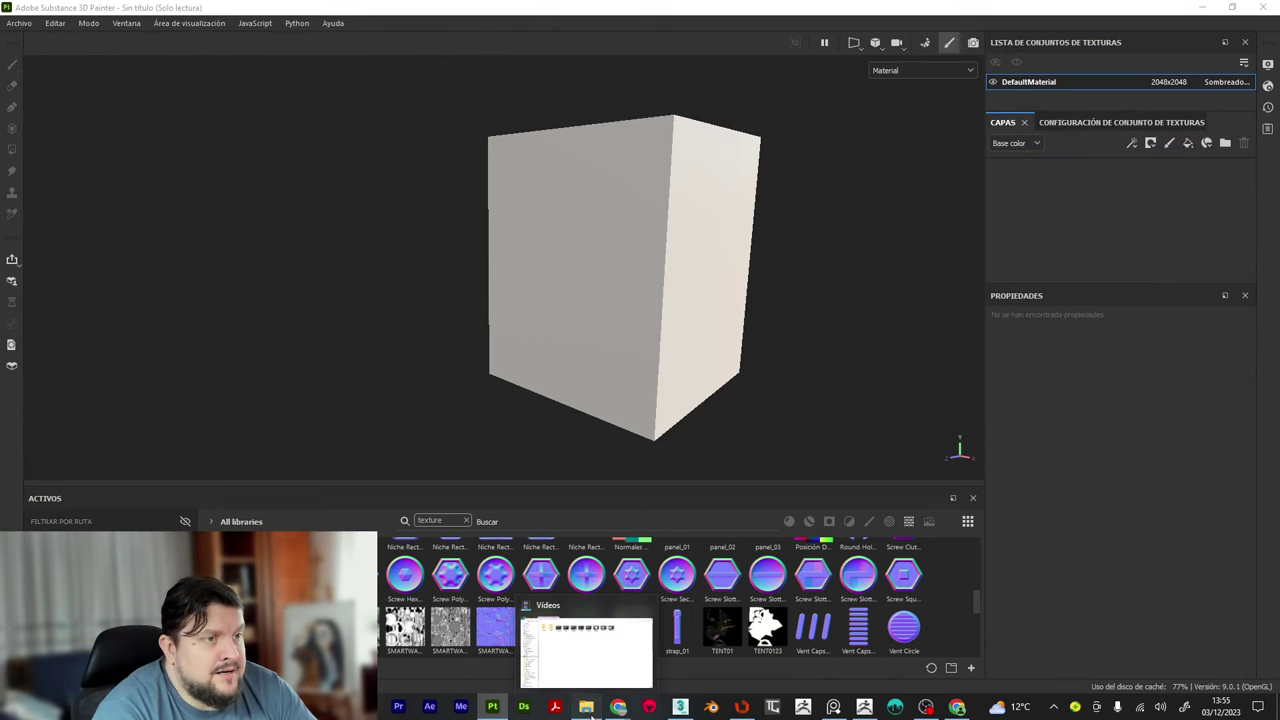
click(561, 663)
scroll(143, 129, up, 5)
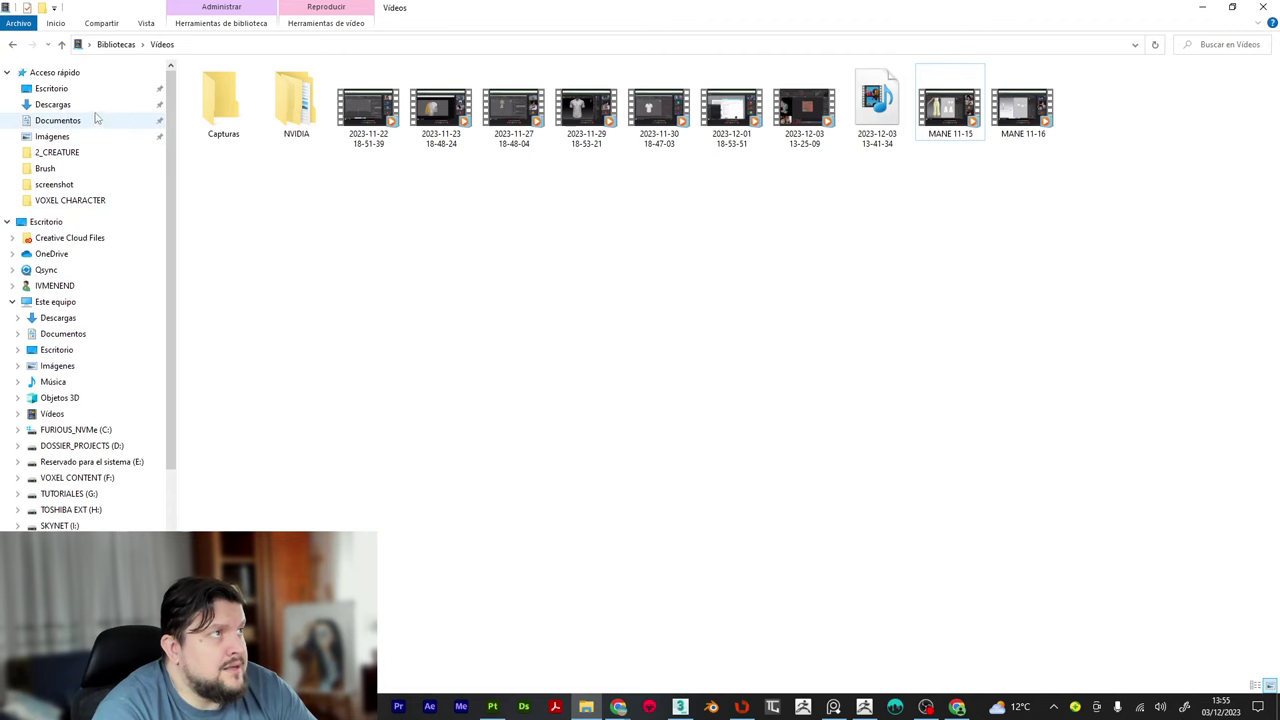
click(92, 110)
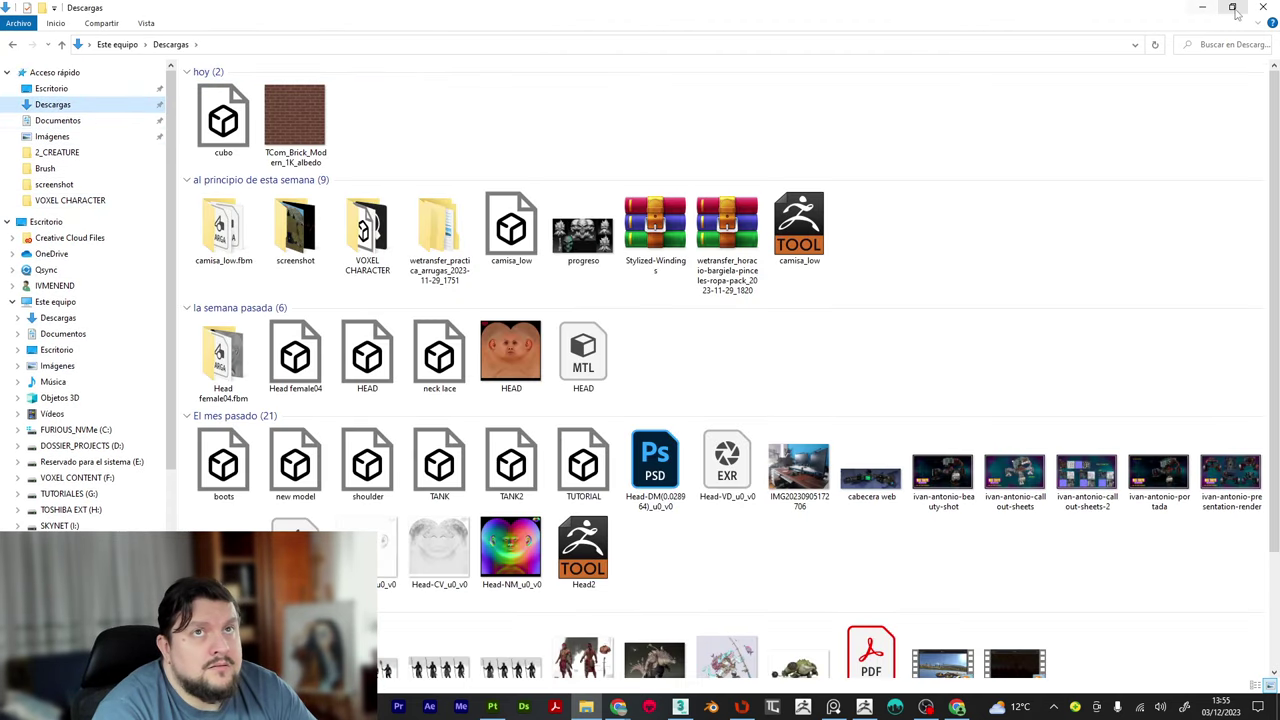
click(1232, 7)
drag(585, 252, 612, 575)
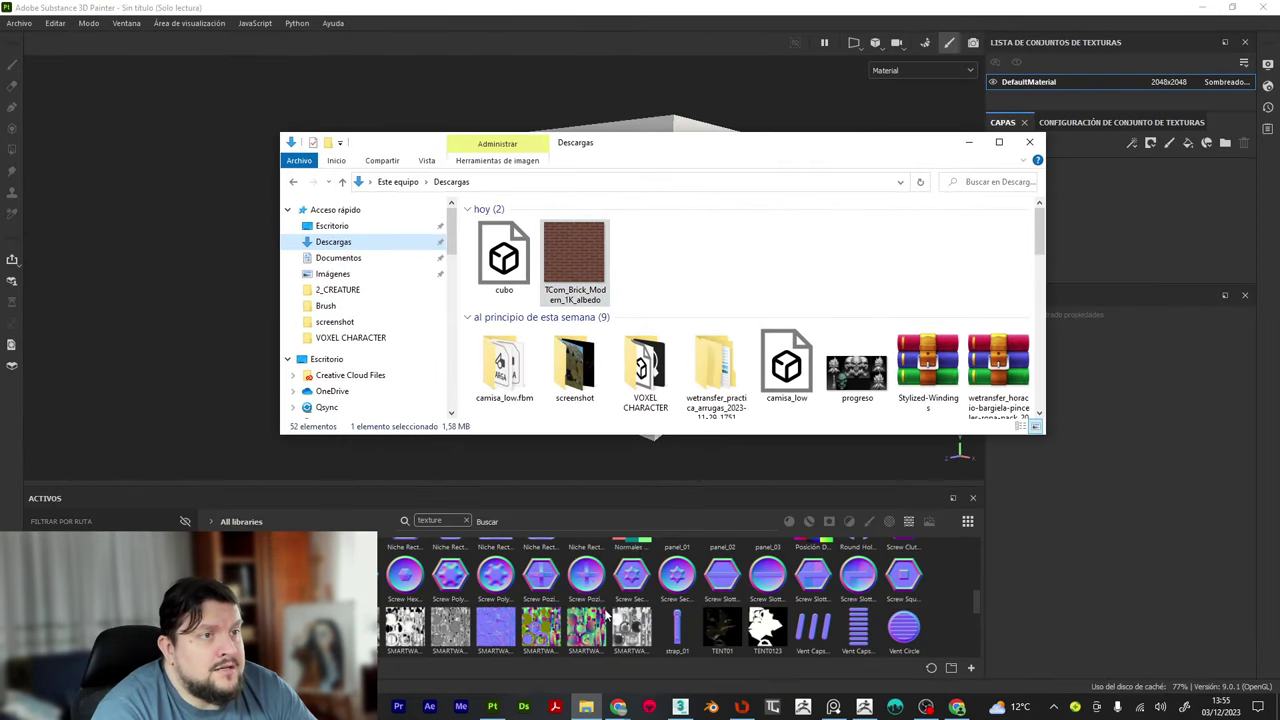
click(1029, 142)
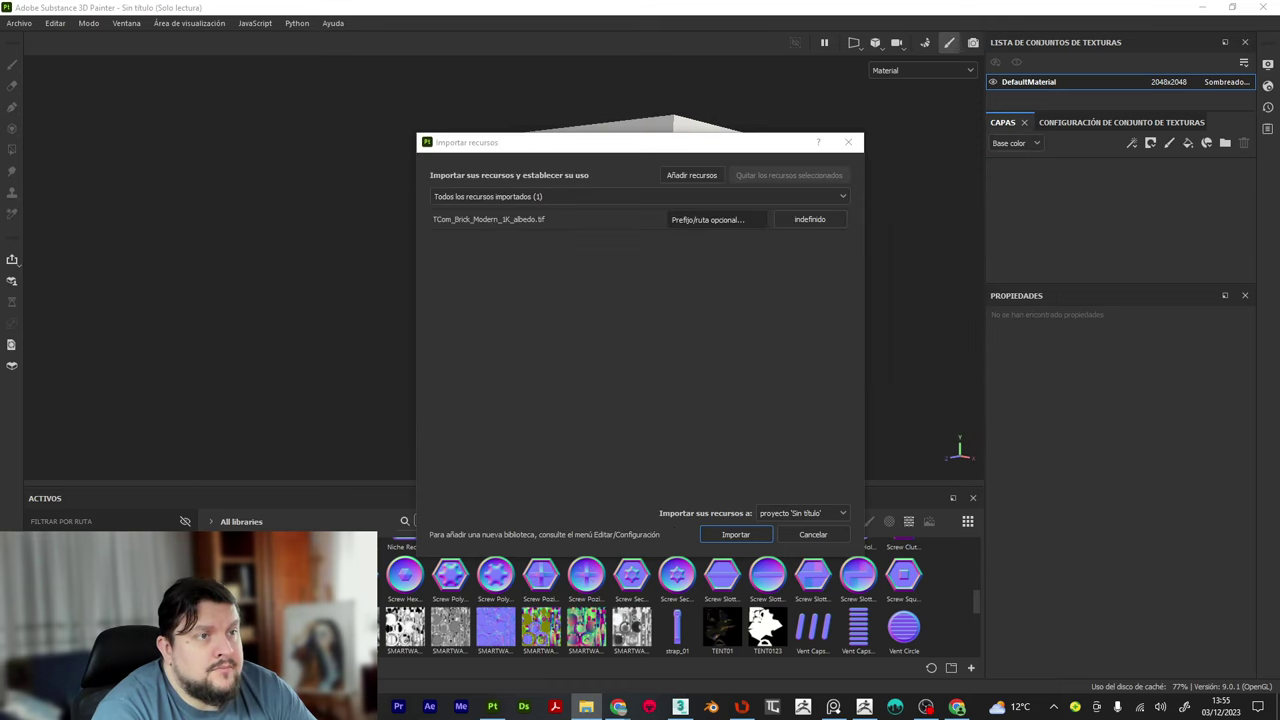
click(810, 219)
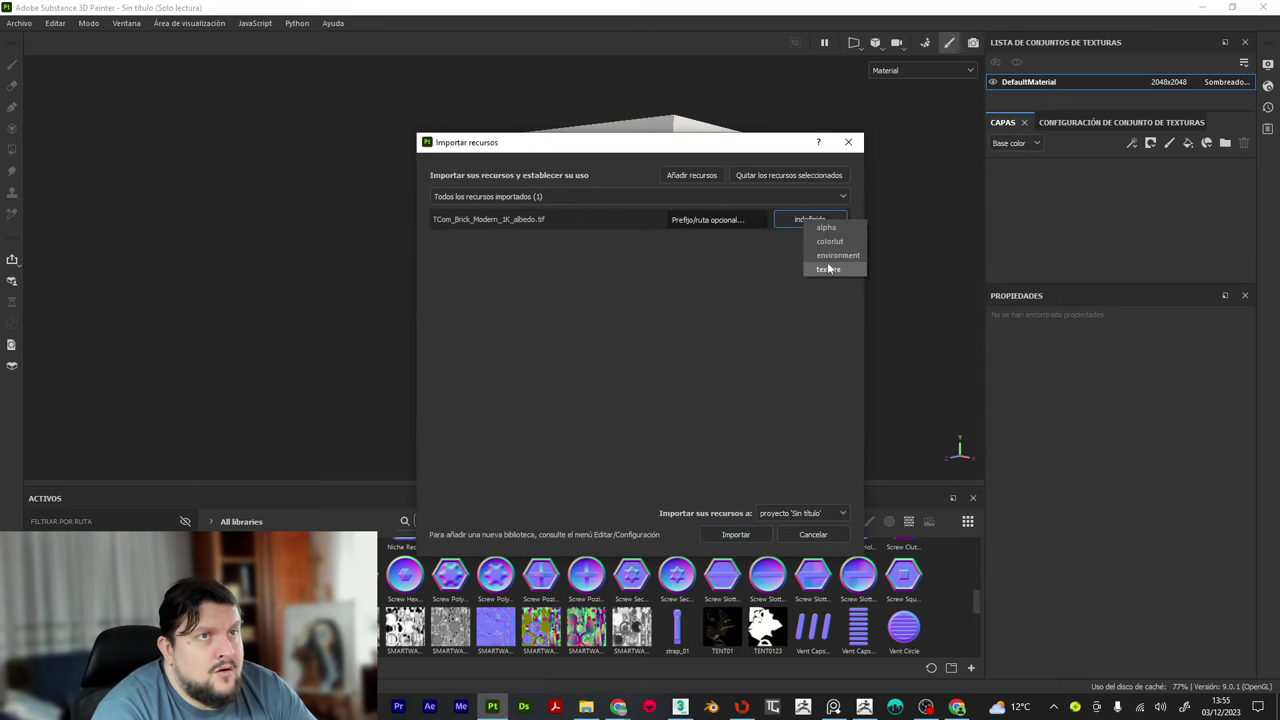
click(830, 269)
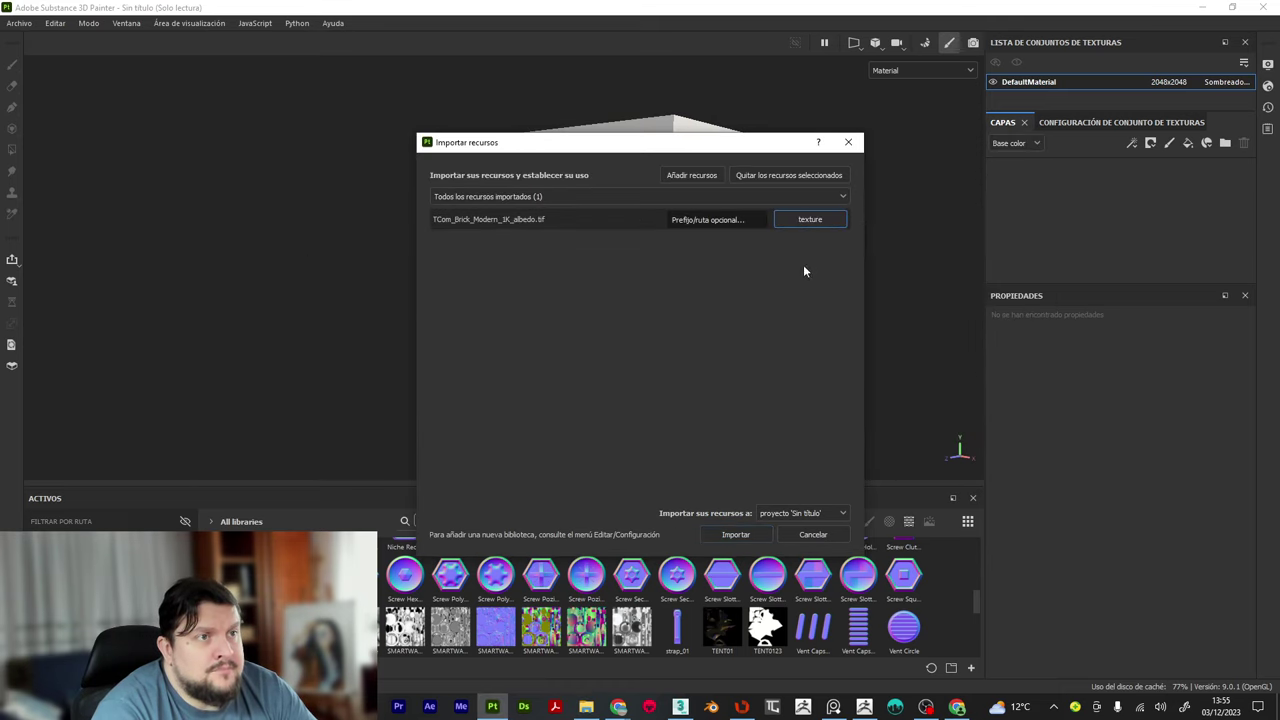
click(735, 534)
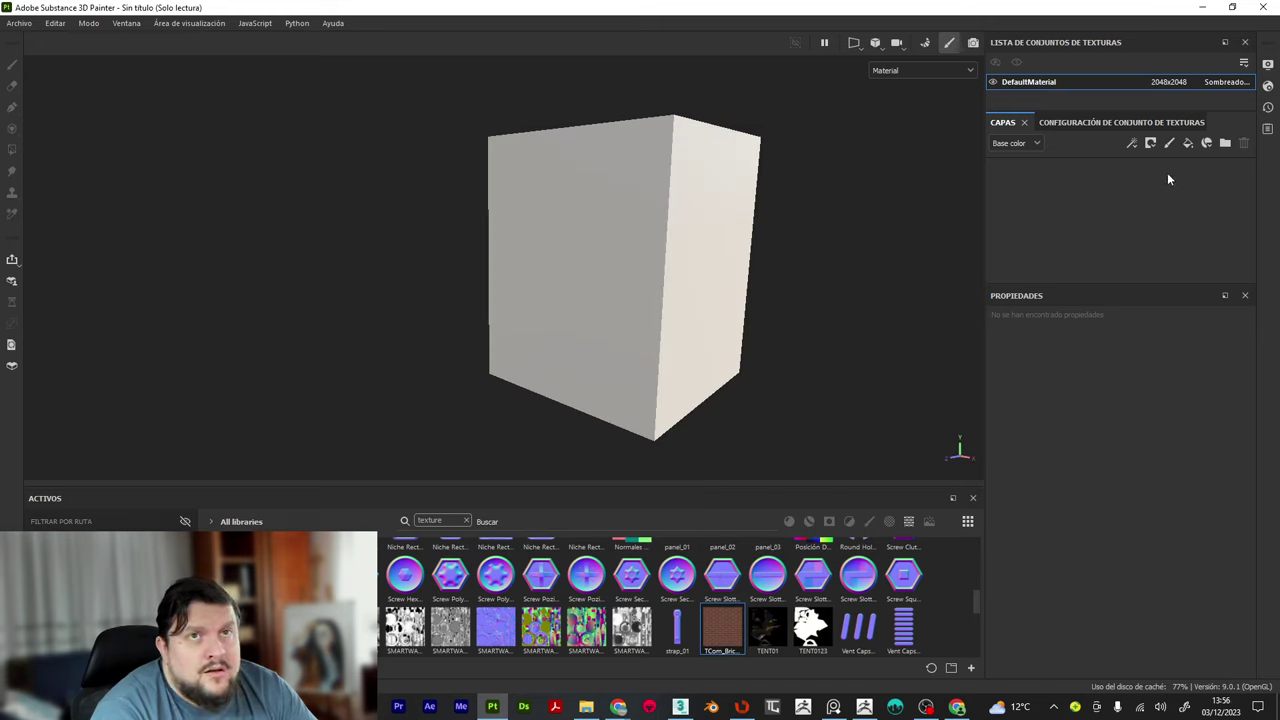
Add a fill layer to the cube and assign TCom_Brick_Modern_1K_albedo to its base color
click(1206, 143)
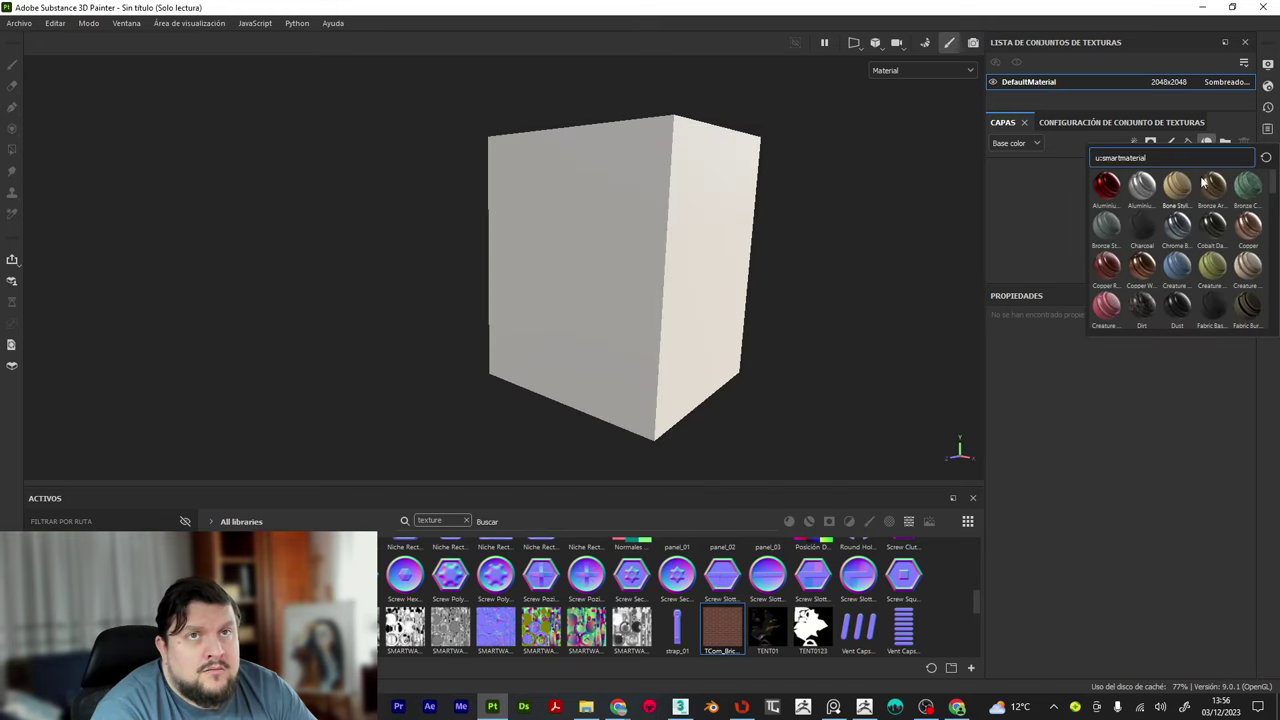
click(995, 209)
click(1187, 143)
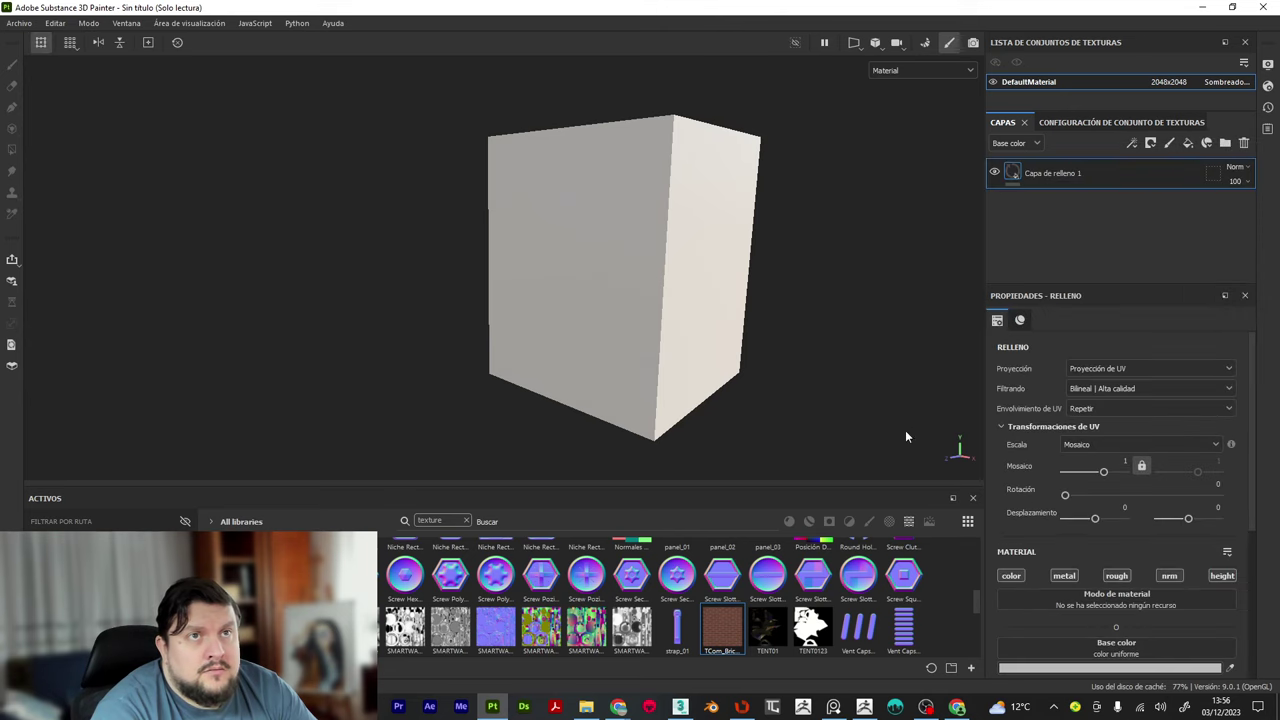
scroll(1100, 510, down, 2)
drag(733, 636, 1037, 571)
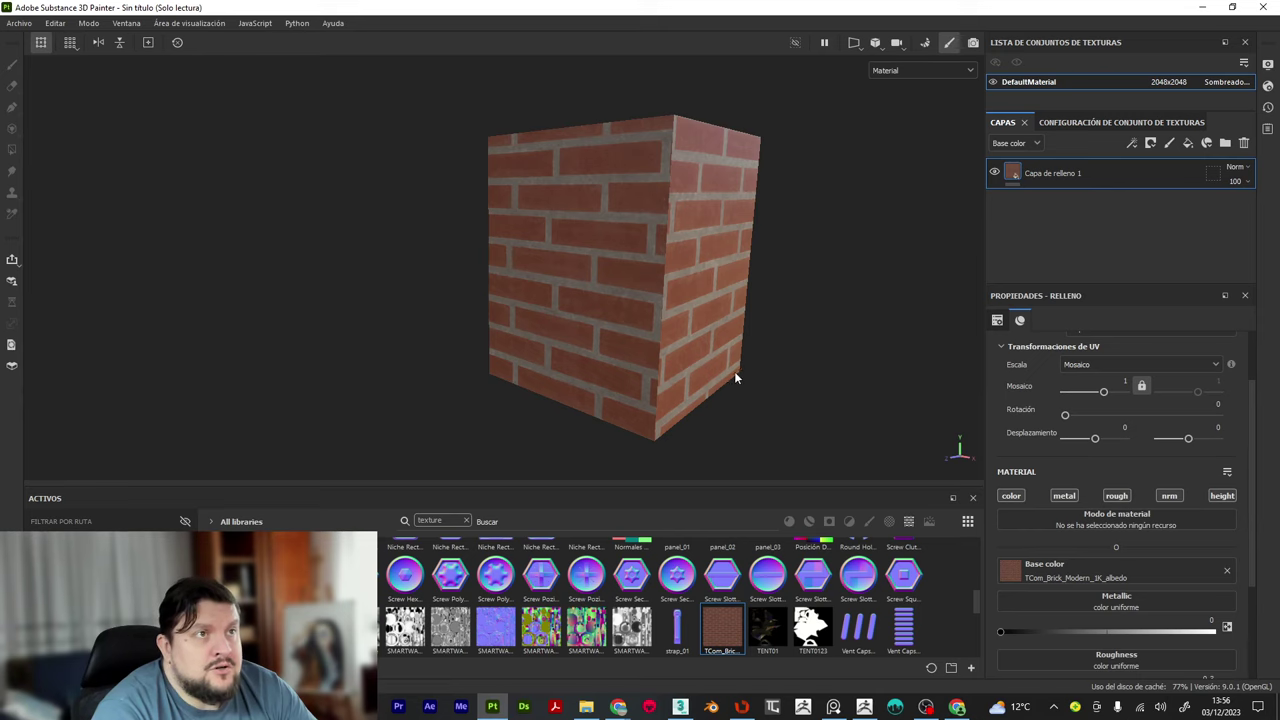
Examine how the UV-projected bricks line up across the cube's vertical edges and top face
alt+drag(734, 371, 660, 228)
scroll(677, 275, up, 5)
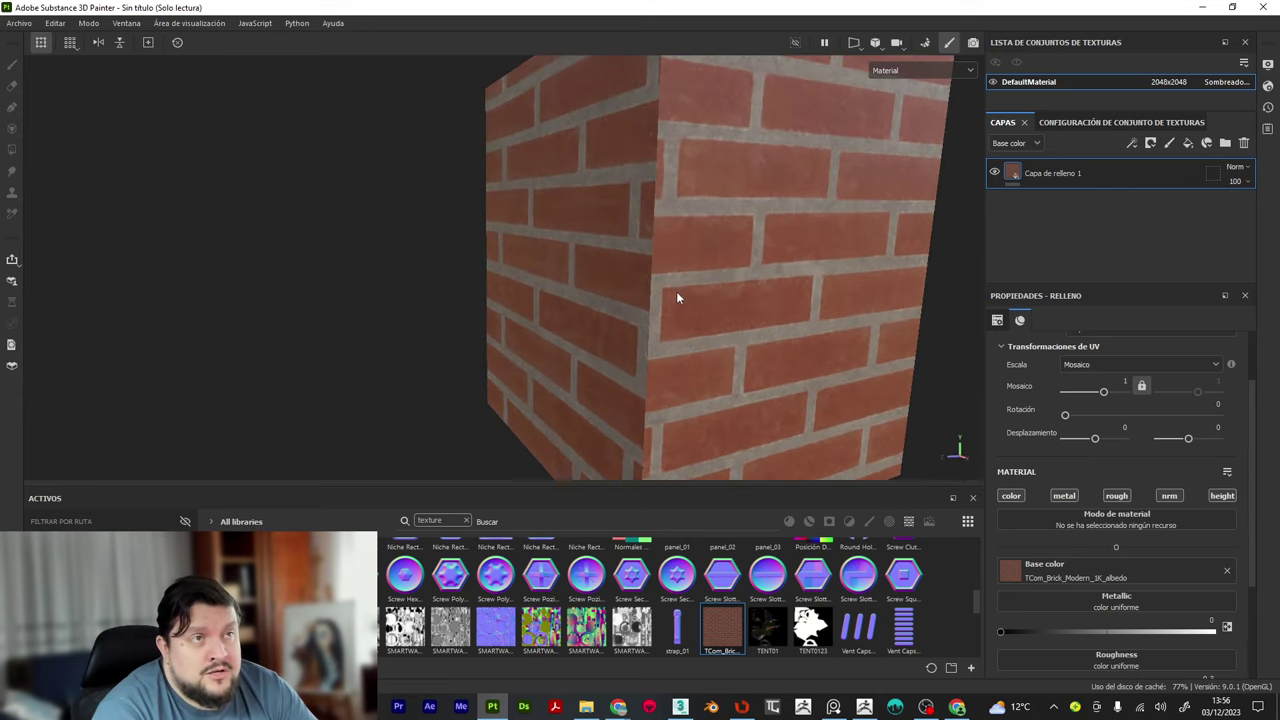
scroll(571, 372, down, 4)
alt+drag(571, 372, 451, 408)
alt+drag(570, 339, 608, 286)
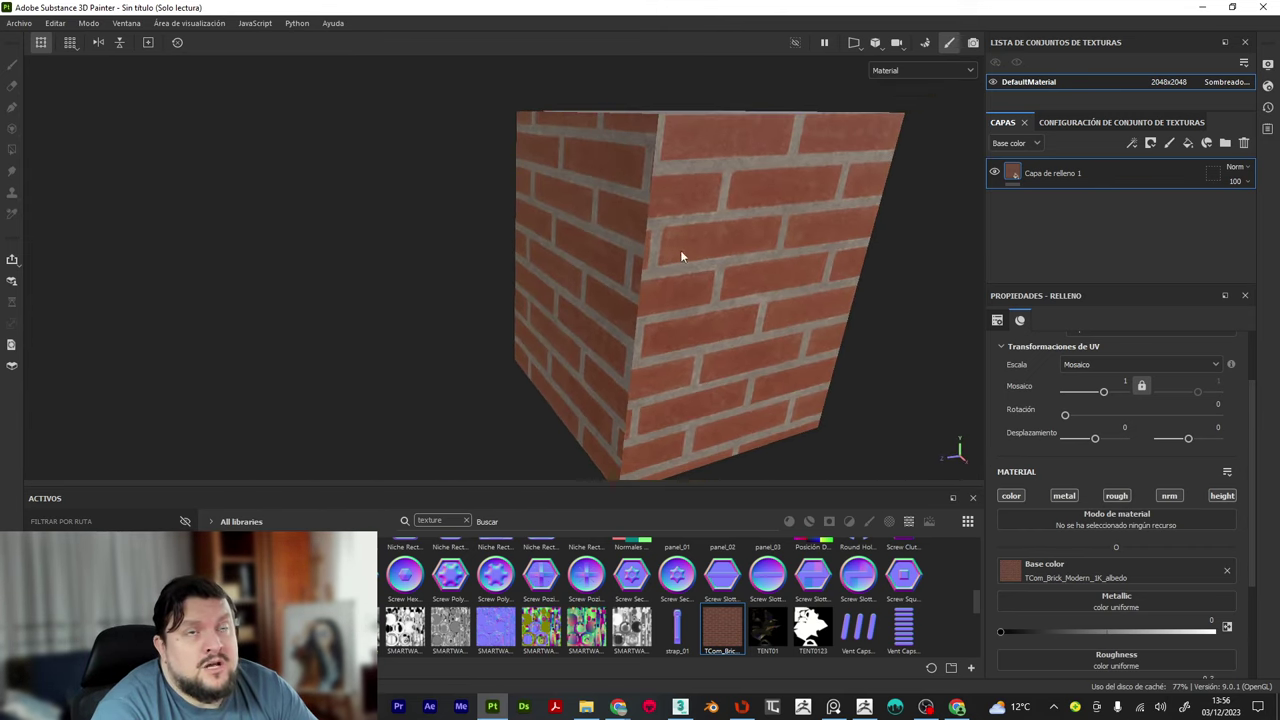
alt+drag(680, 257, 669, 257)
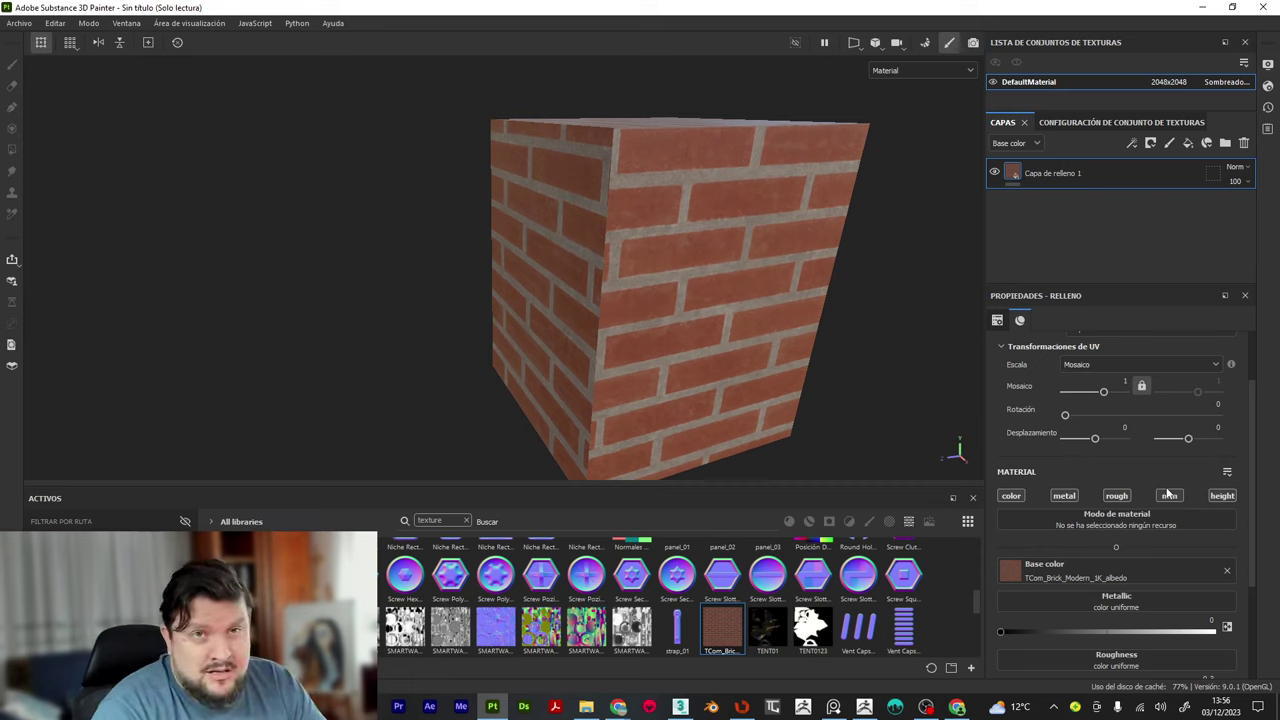
scroll(1169, 500, up, 2)
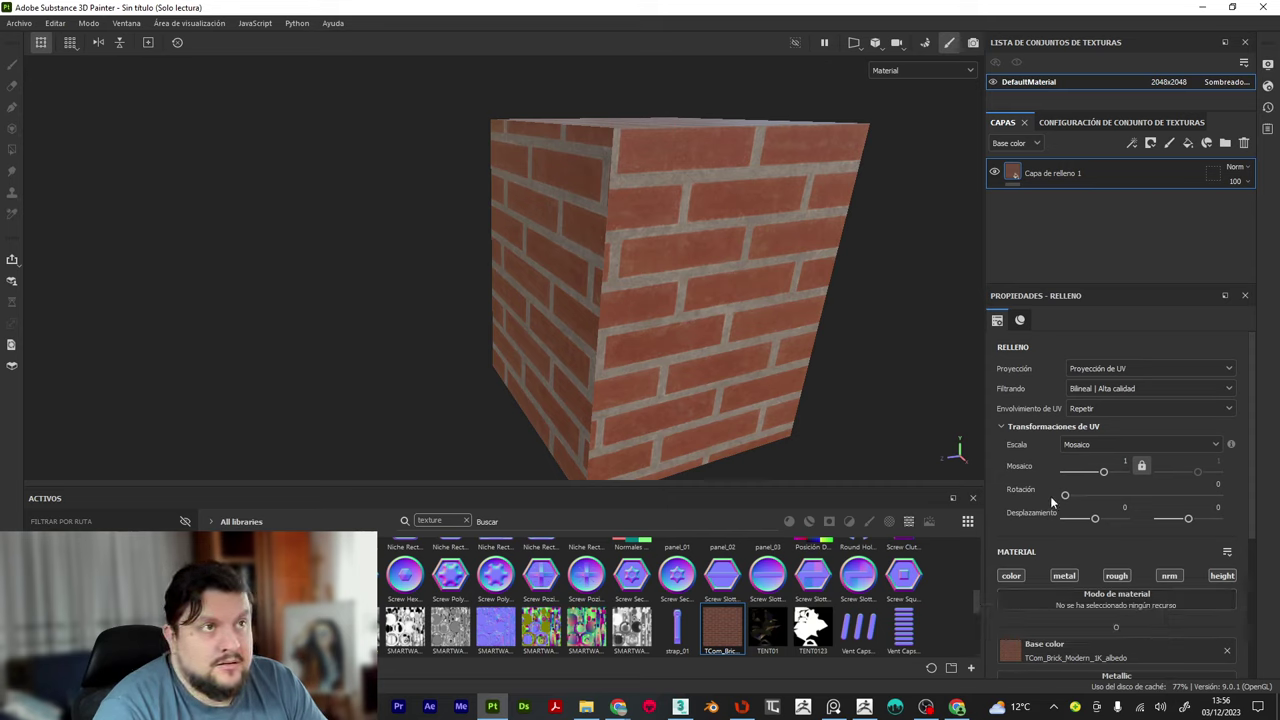
alt+drag(821, 314, 714, 337)
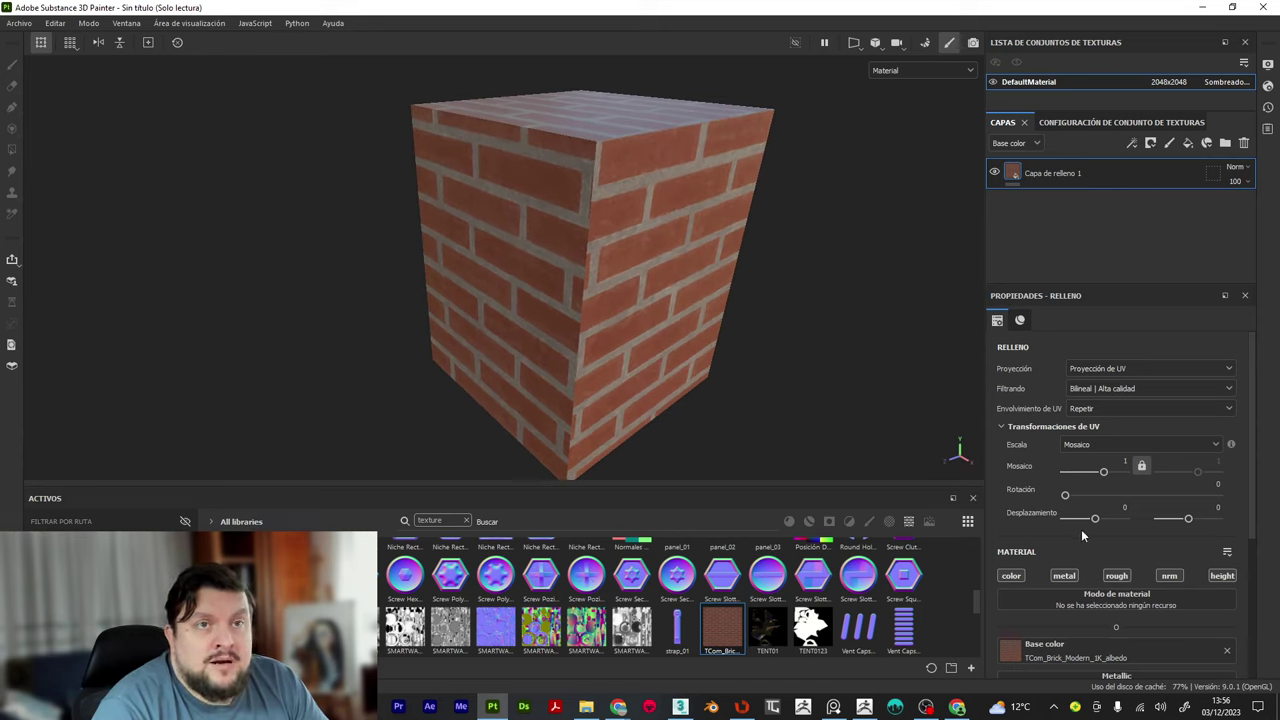
Set the brick fill layer's UV tiling to 3
drag(1104, 471, 1108, 476)
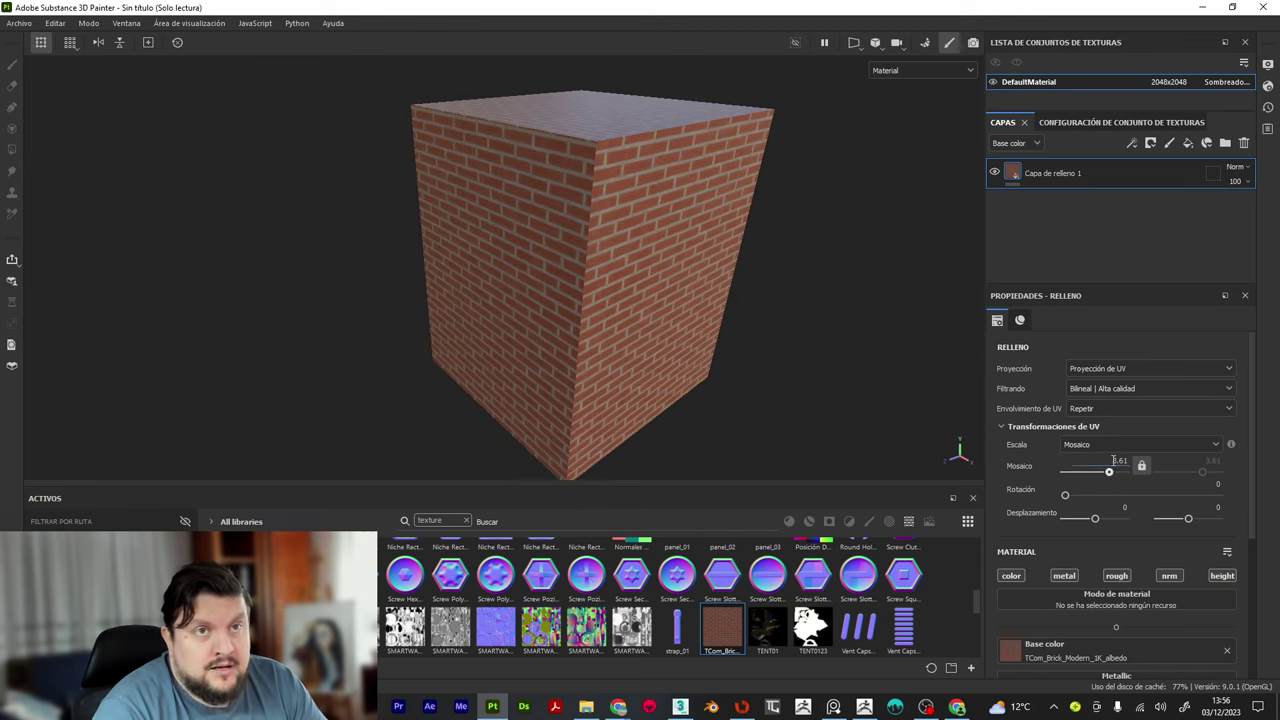
double_click(1116, 461)
text(3)
key(Return)
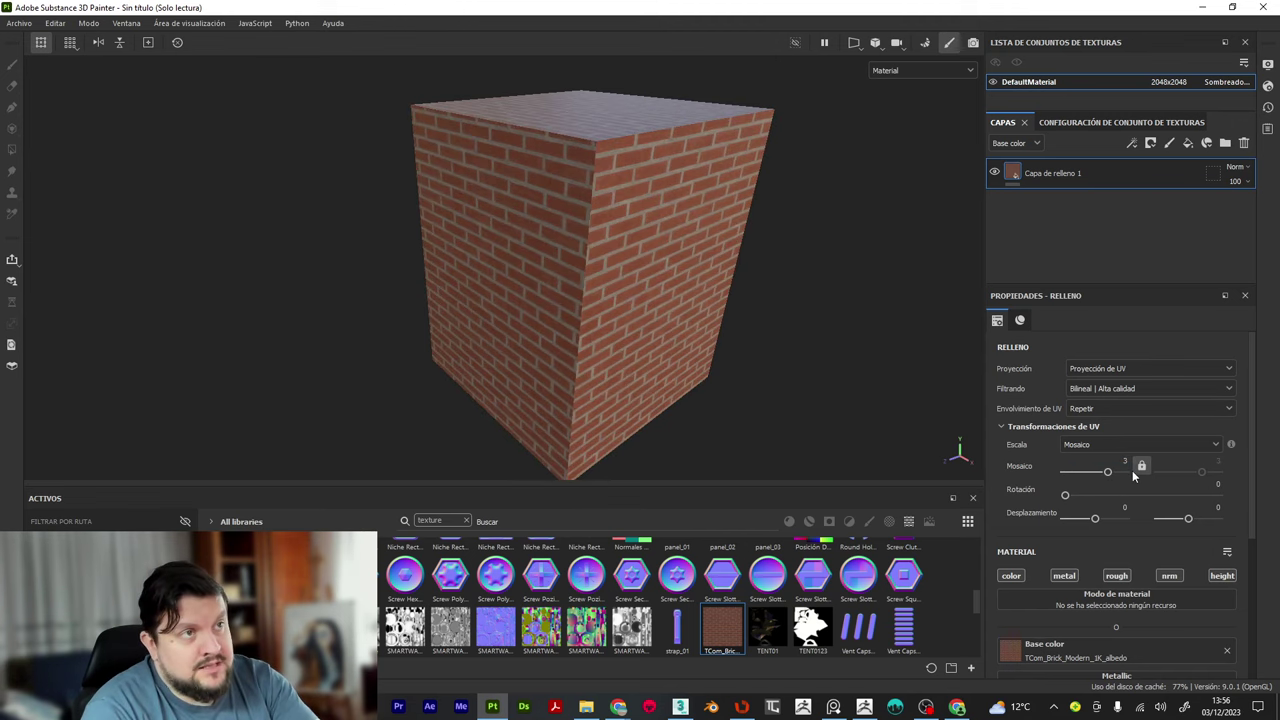
Change the brick fill layer's projection to tri-planar (Proyección de plano triple)
alt+drag(829, 366, 808, 343)
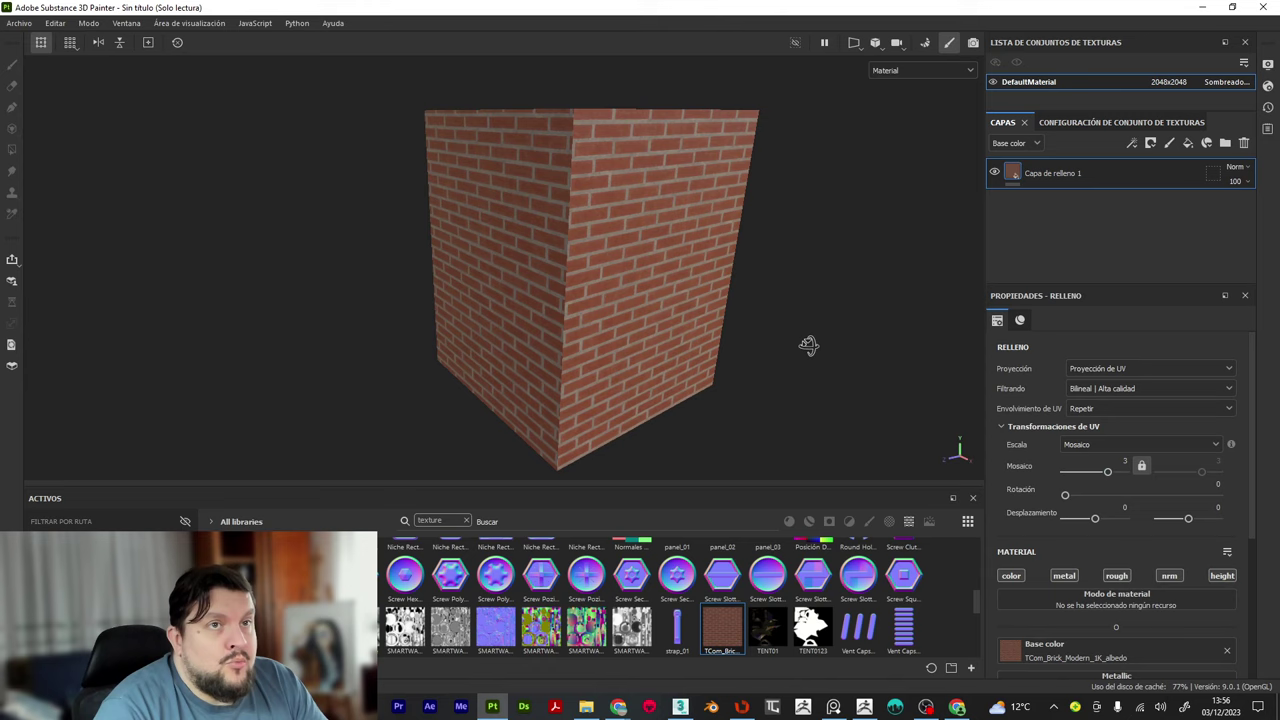
click(1150, 369)
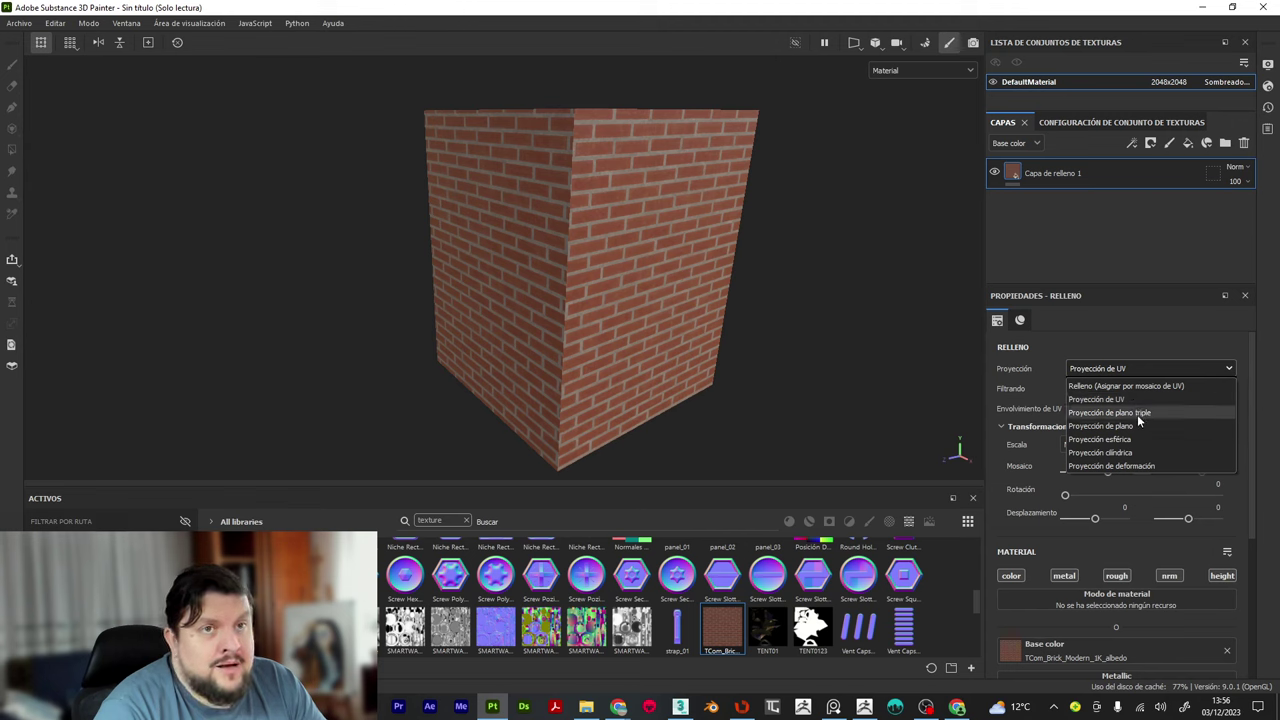
click(1137, 414)
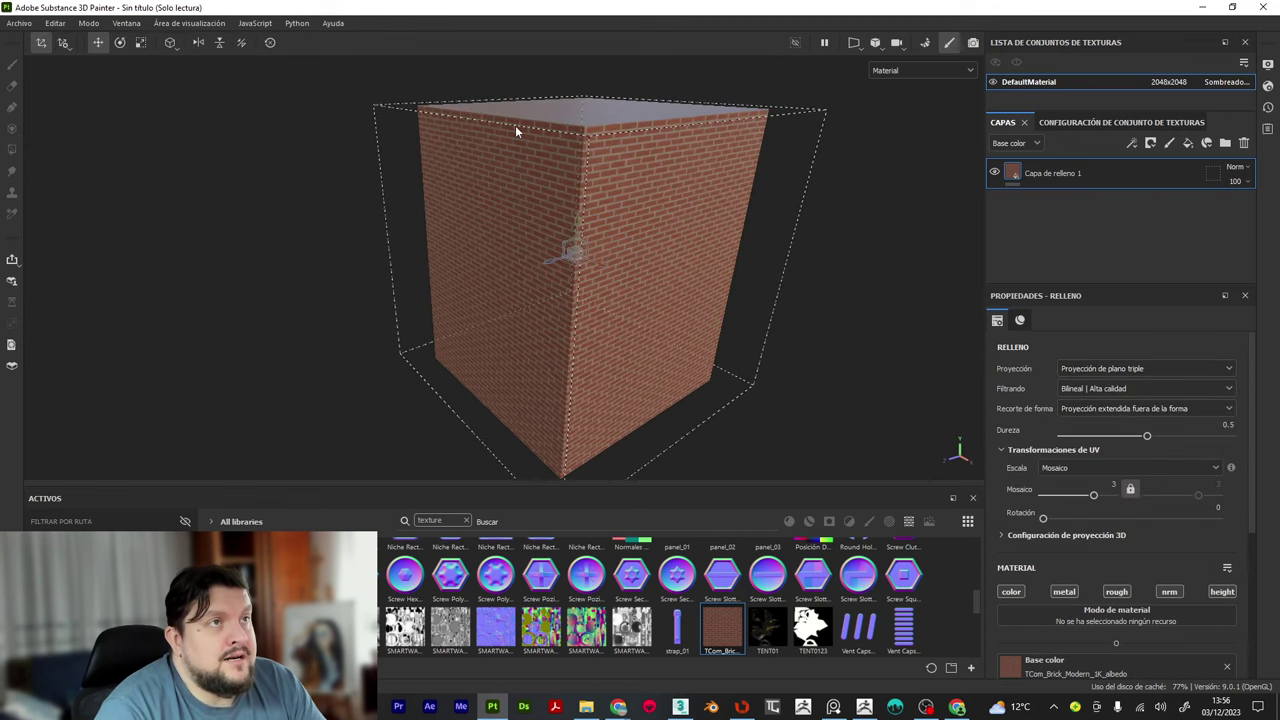
Examine the tri-planar bricks along the cube's corners and on its top face, and review the other projection types
alt+drag(516, 130, 625, 185)
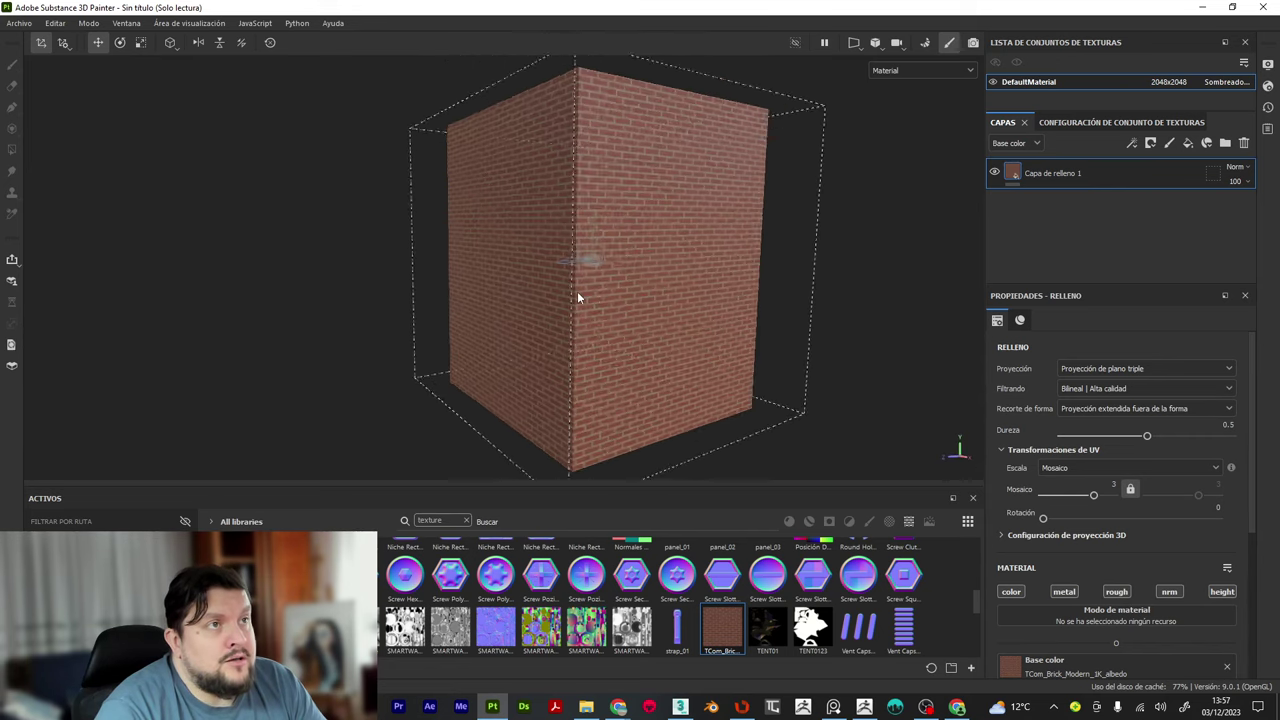
scroll(580, 298, up, 6)
alt+drag(578, 305, 514, 329)
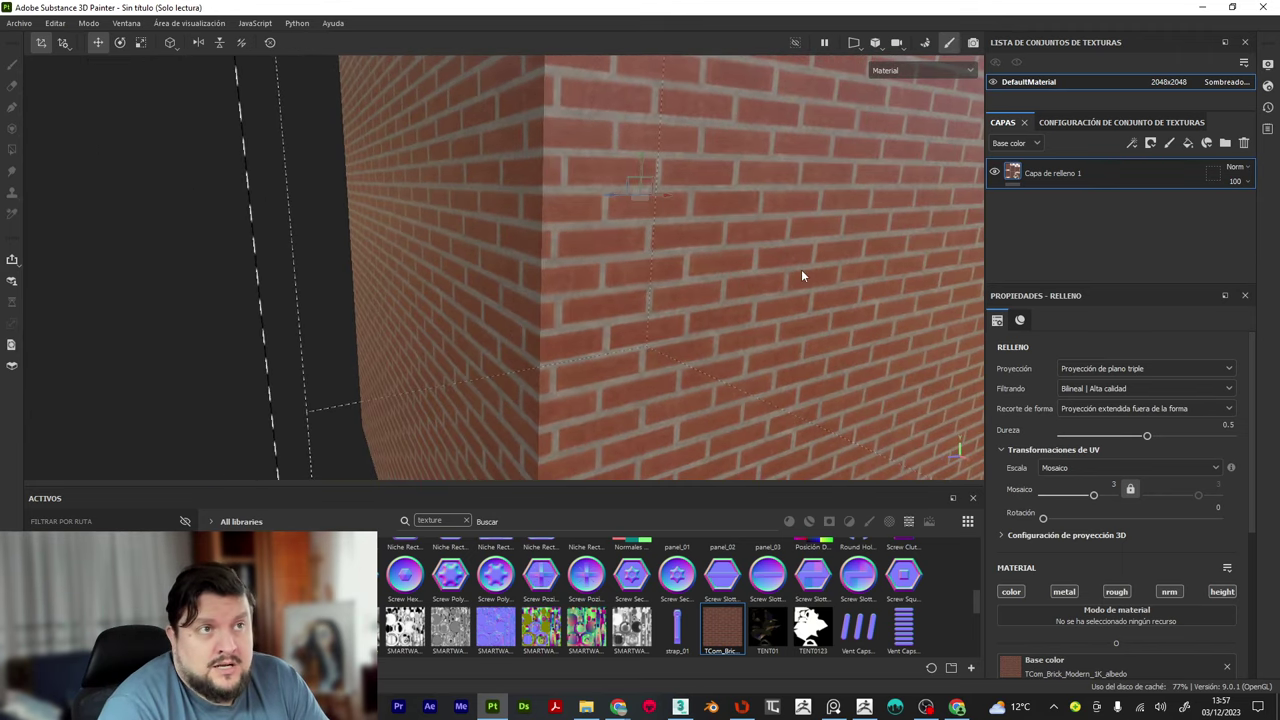
scroll(669, 240, down, 8)
alt+drag(662, 229, 709, 306)
scroll(709, 306, down, 3)
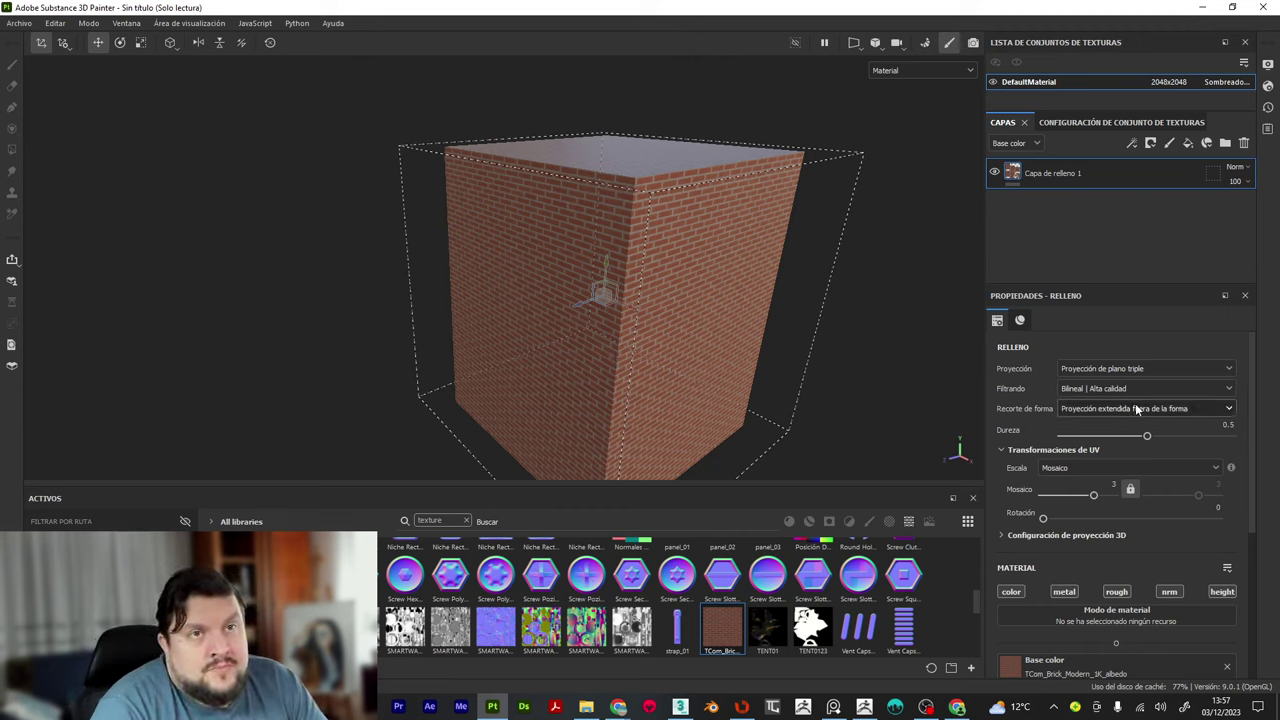
click(1156, 372)
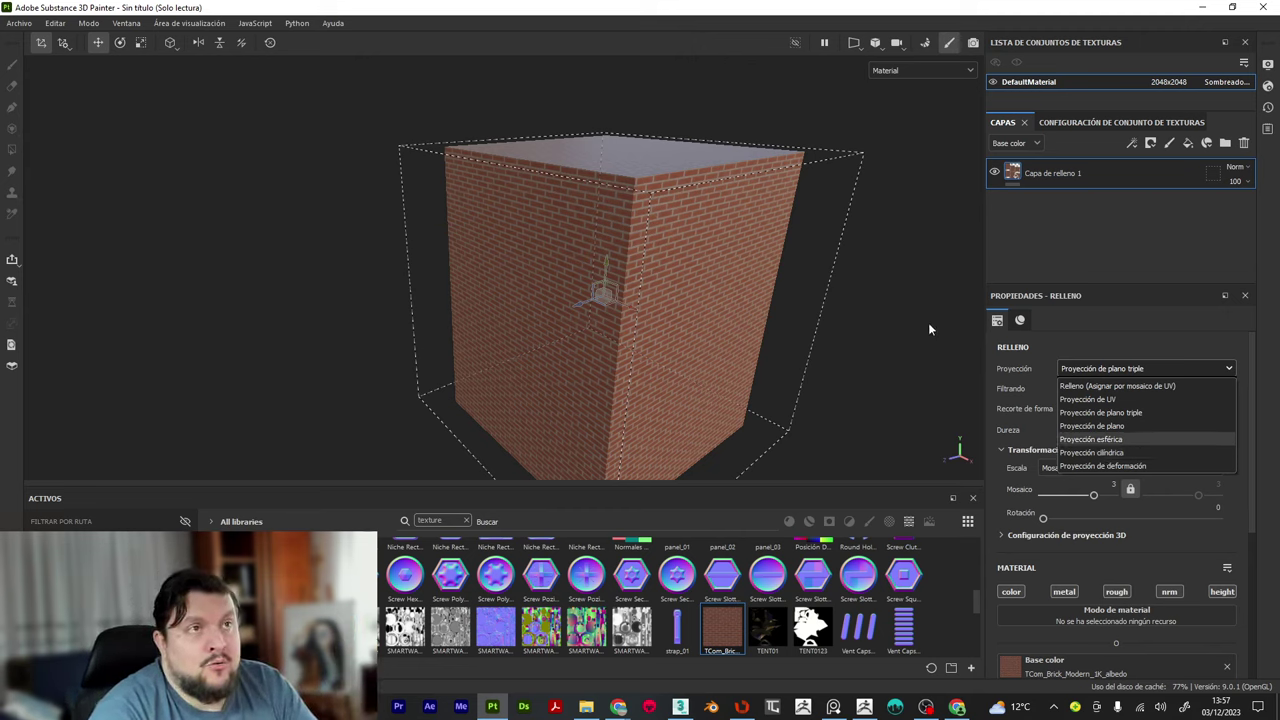
click(912, 356)
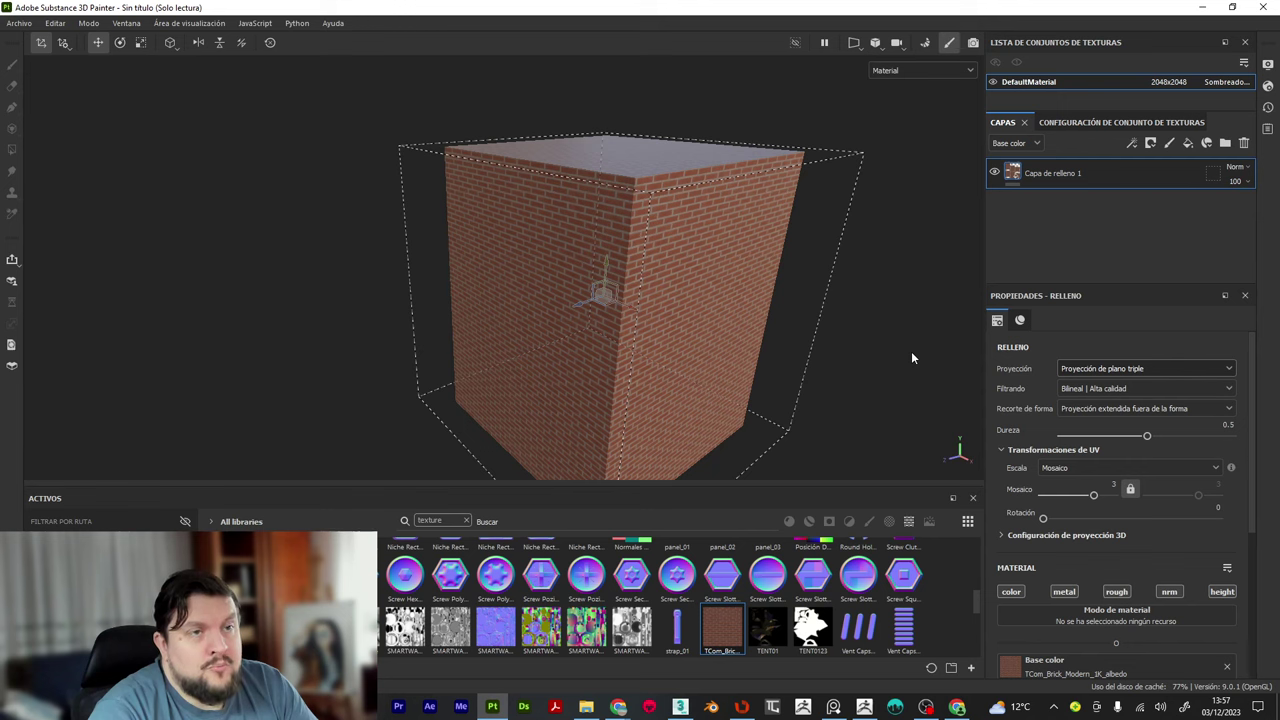
alt+drag(880, 363, 850, 377)
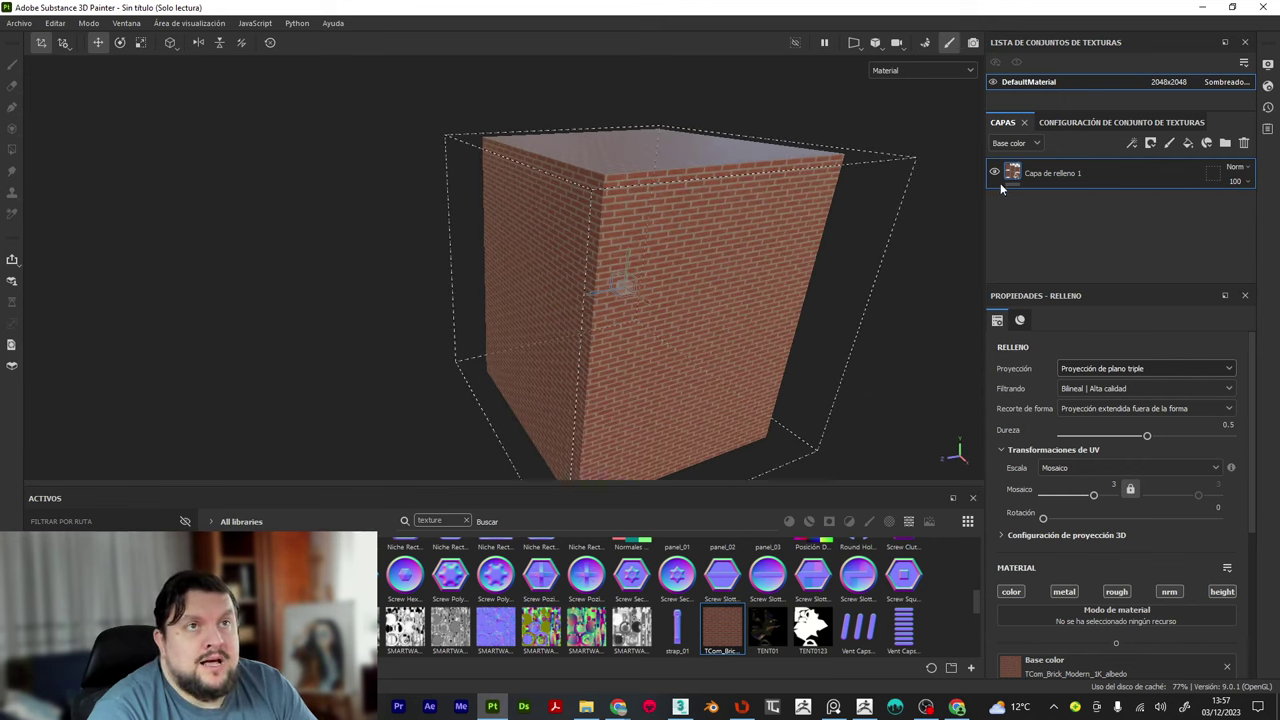
alt+drag(534, 262, 620, 309)
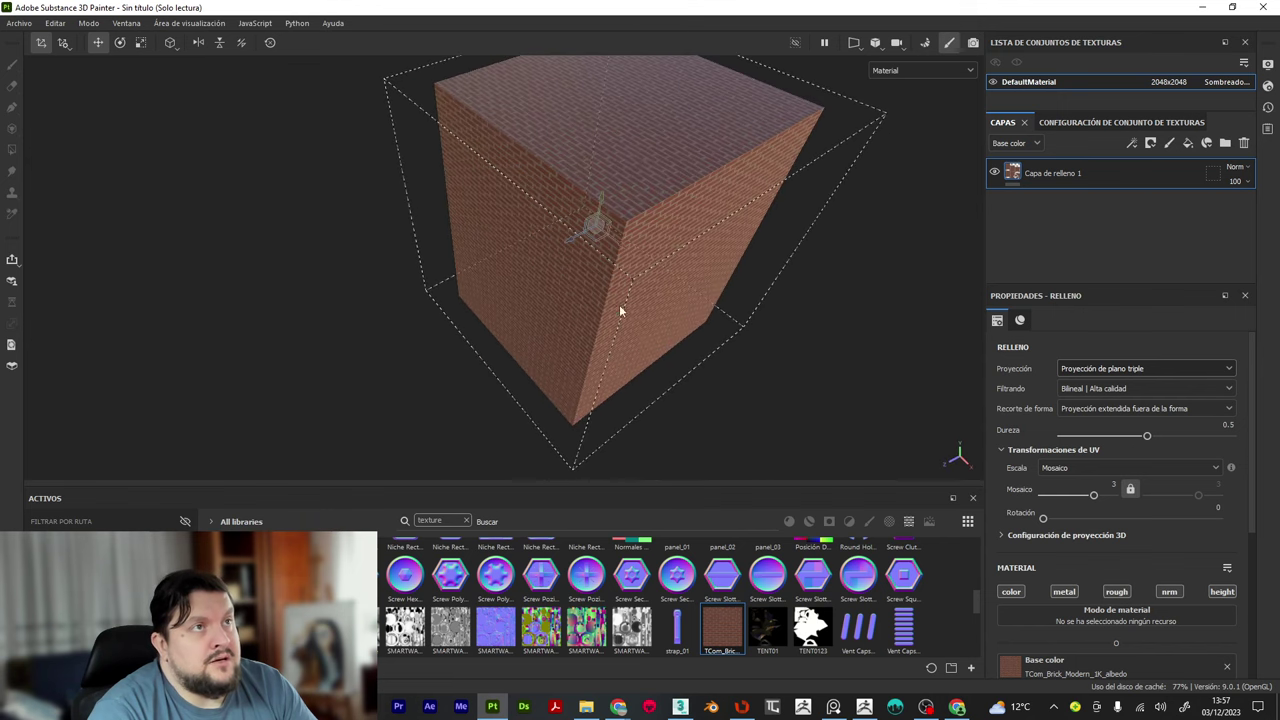
alt+drag(634, 143, 709, 277)
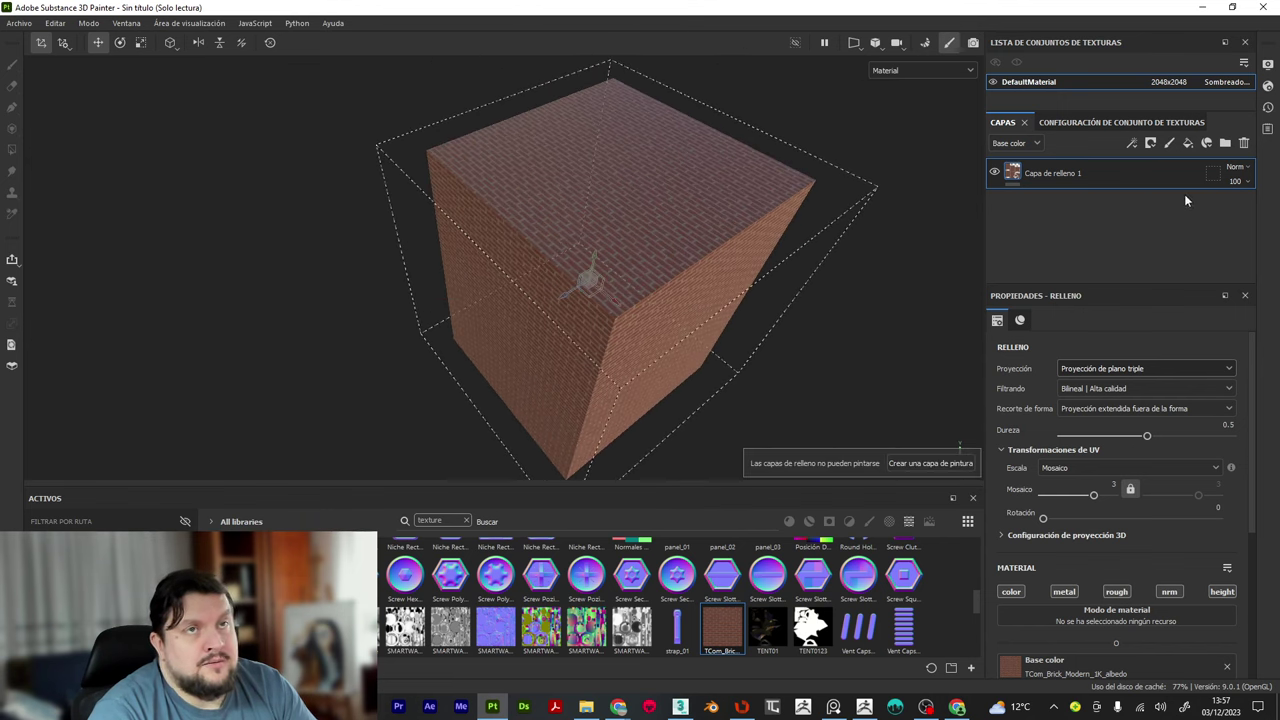
Duplicate the brick fill layer and add a black mask to the copy
right_click(1164, 169)
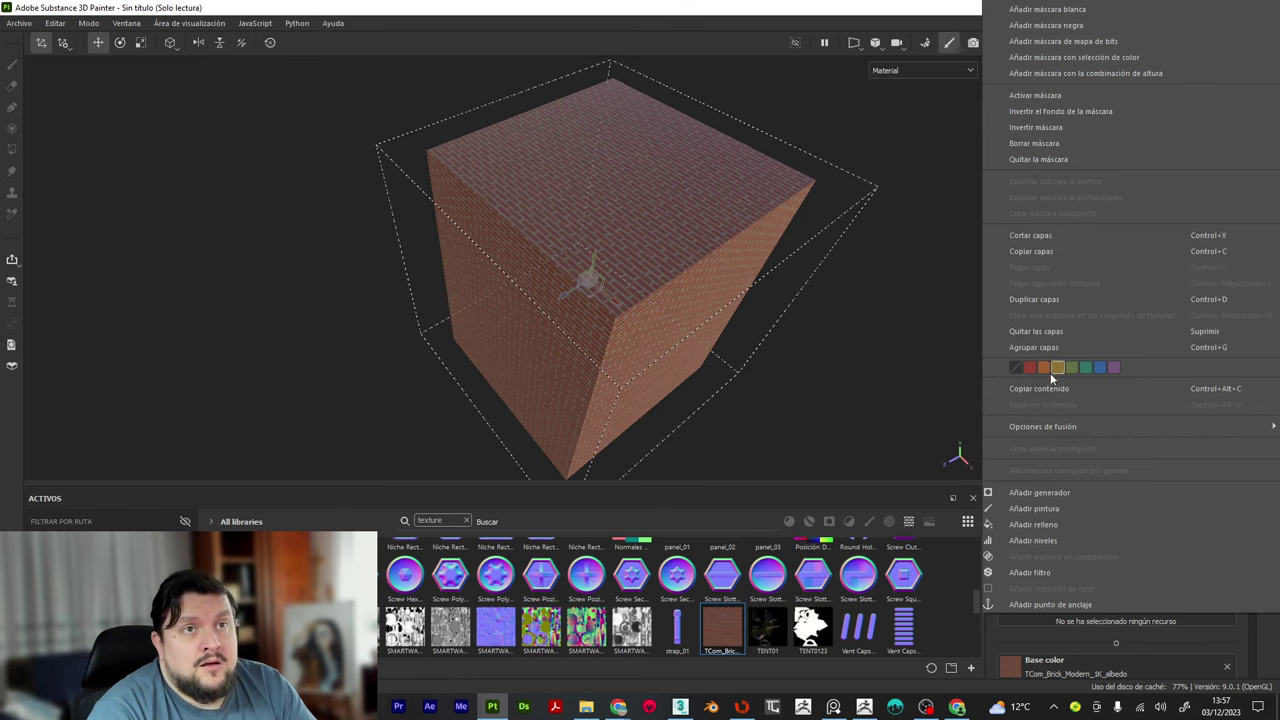
click(1034, 299)
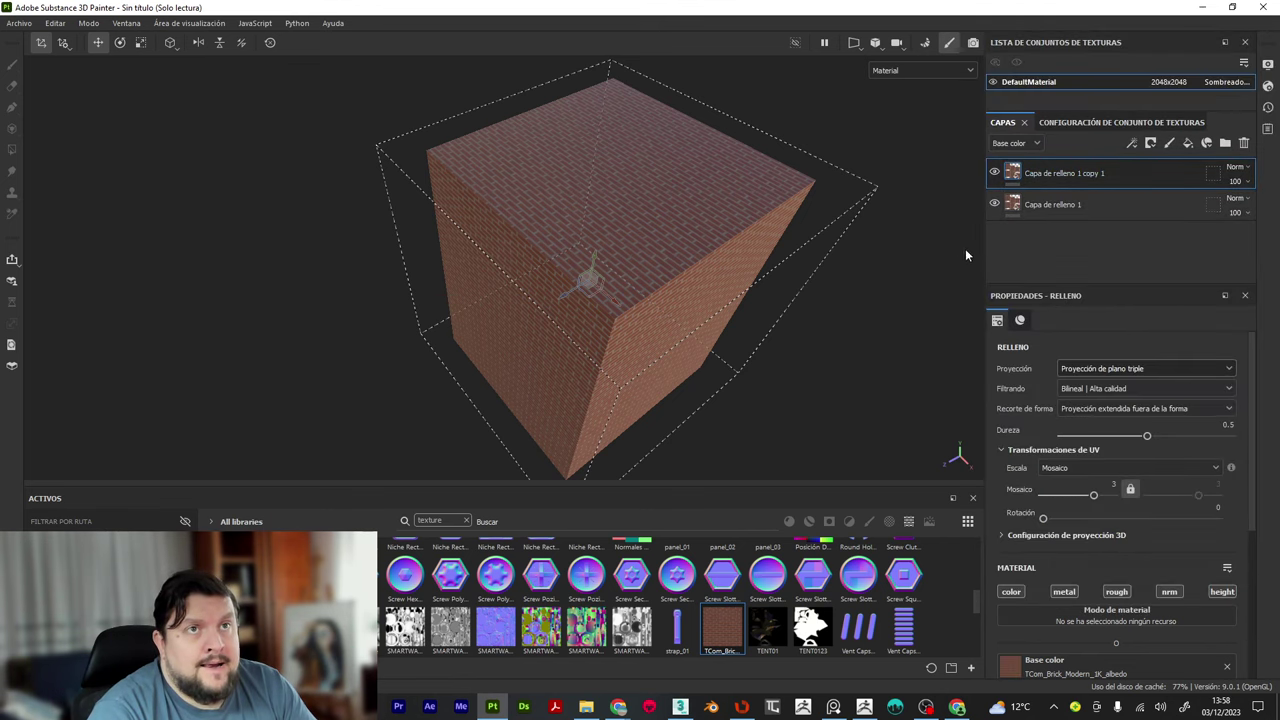
right_click(1018, 178)
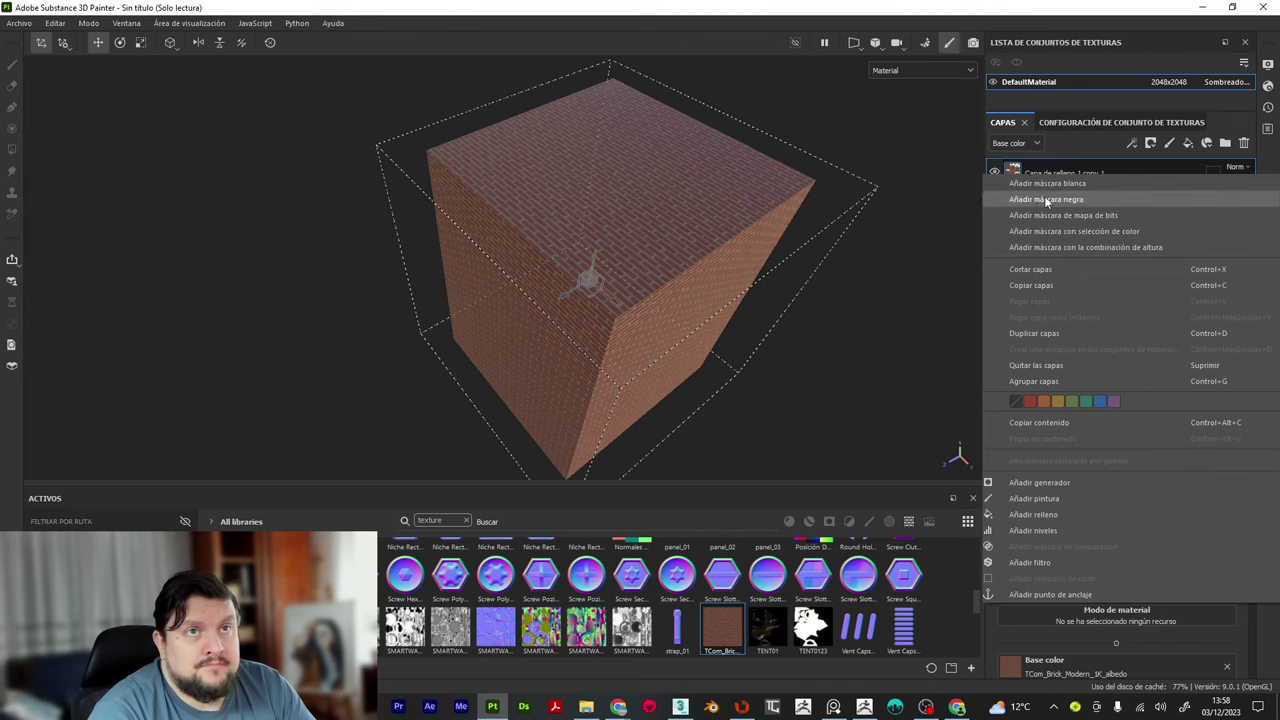
click(1046, 199)
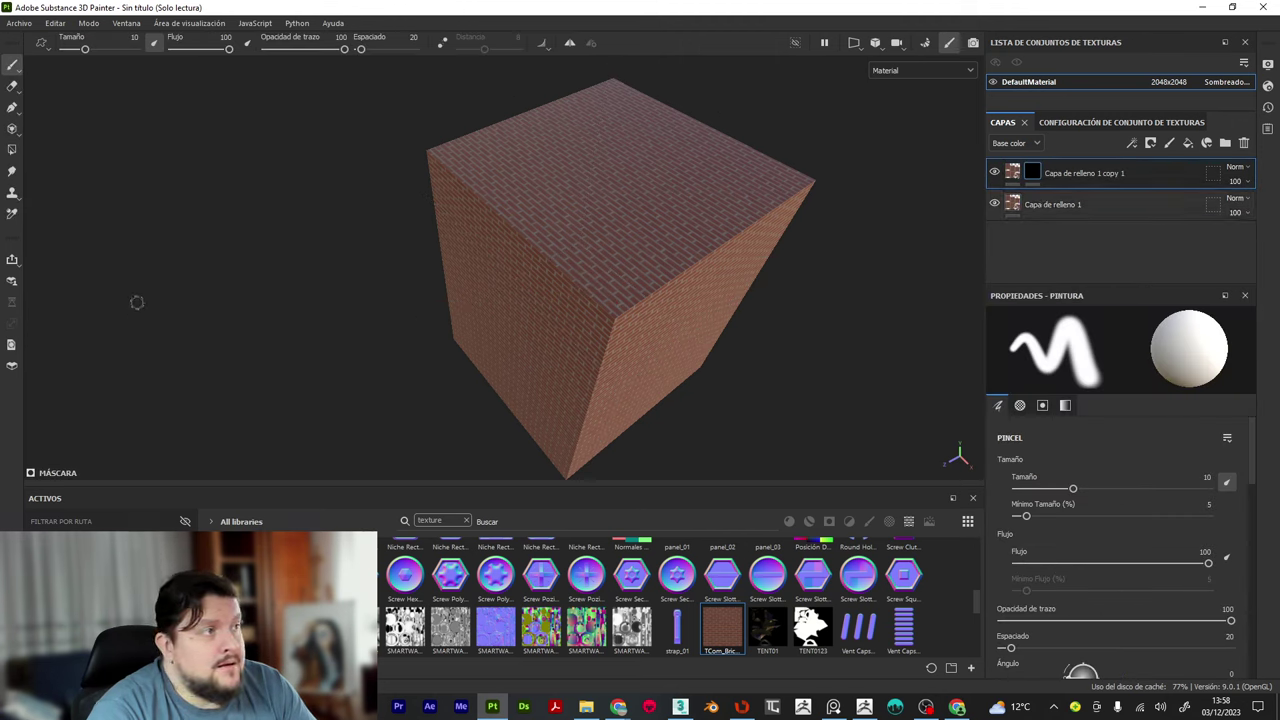
Reveal the copied brick layer on the cube's top and bottom faces by filling them white in its mask with Polygon Fill
click(12, 149)
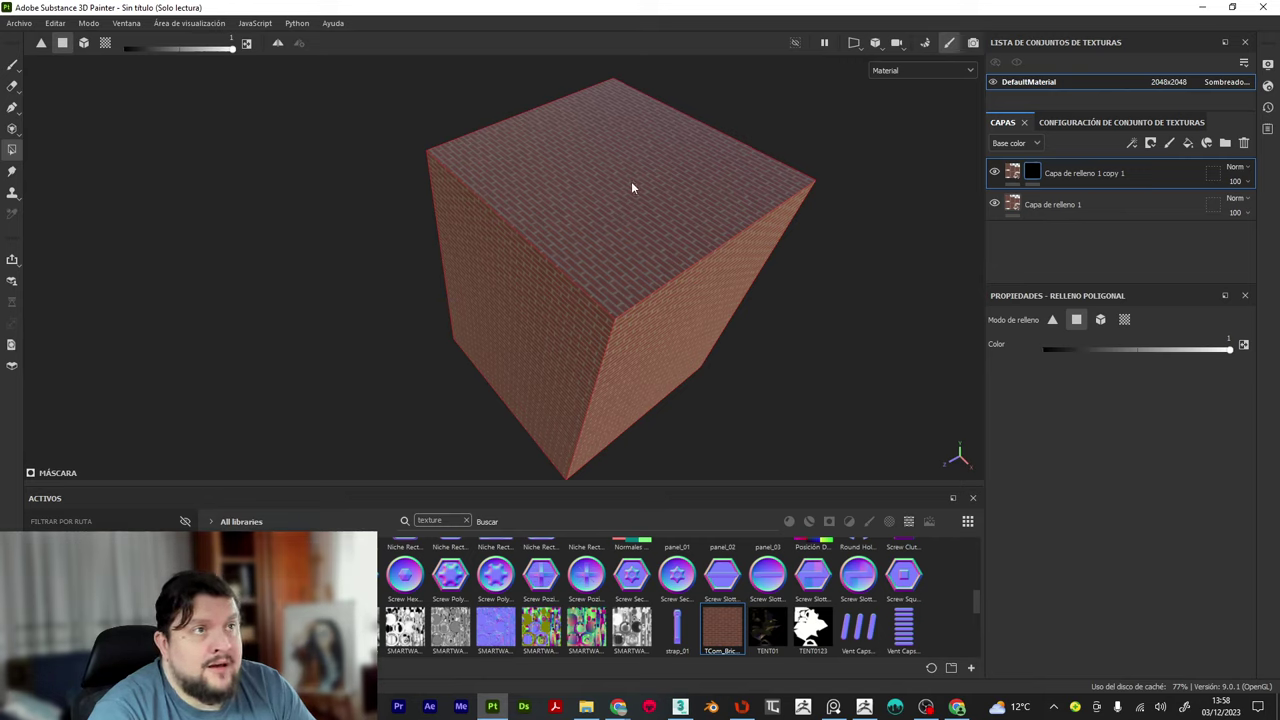
alt+drag(606, 417, 539, 489)
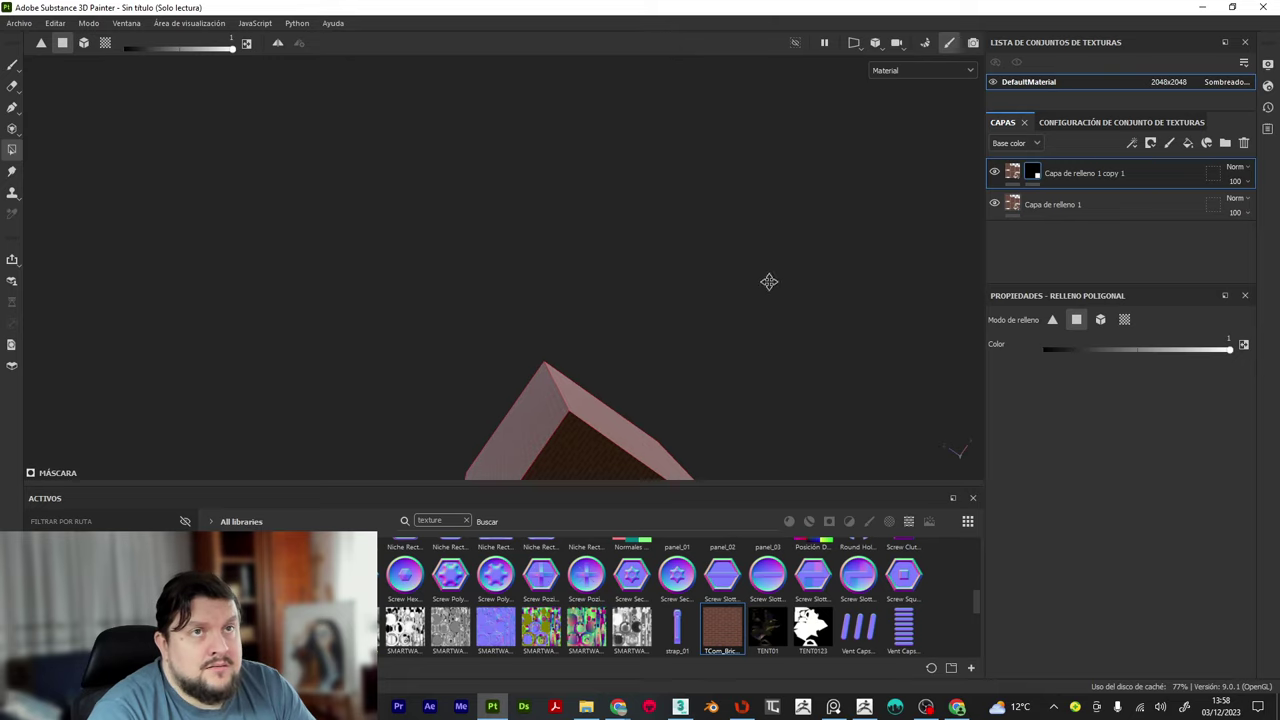
alt+drag(766, 280, 702, 282)
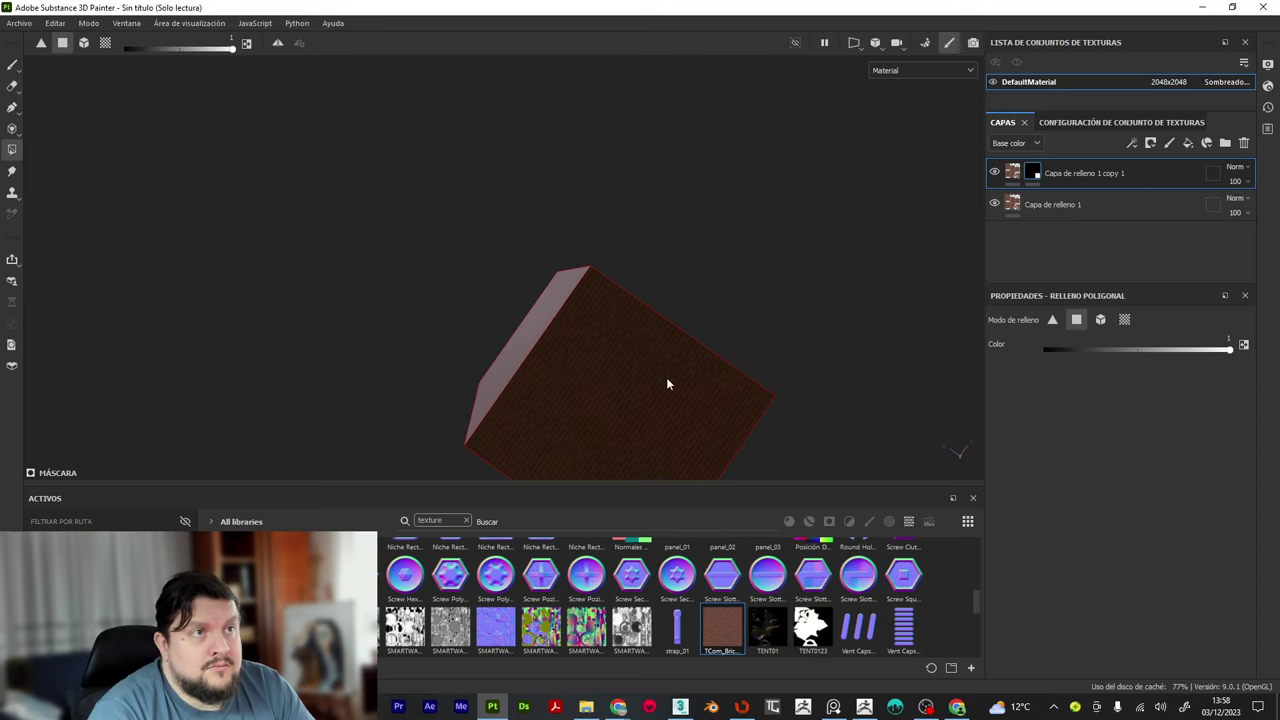
alt+drag(786, 203, 729, 437)
alt+drag(787, 172, 750, 385)
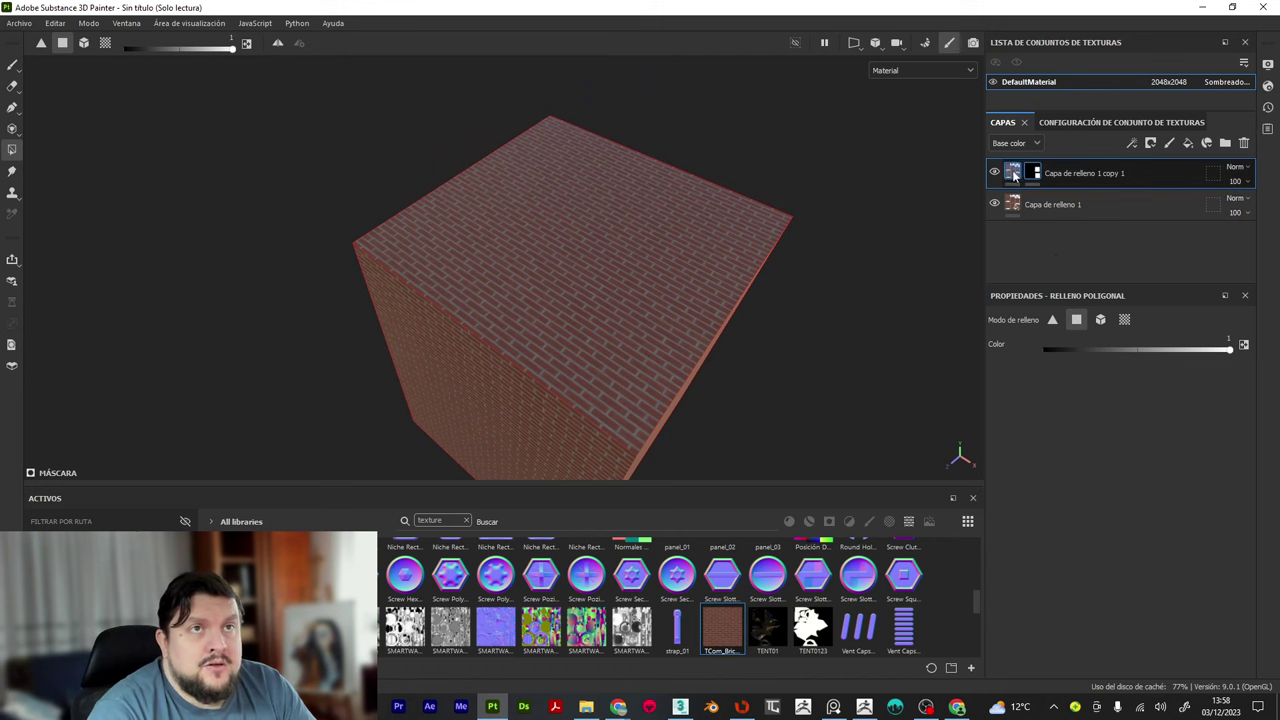
Set the UV rotation of the copied brick fill layer to 90 degrees
click(1013, 172)
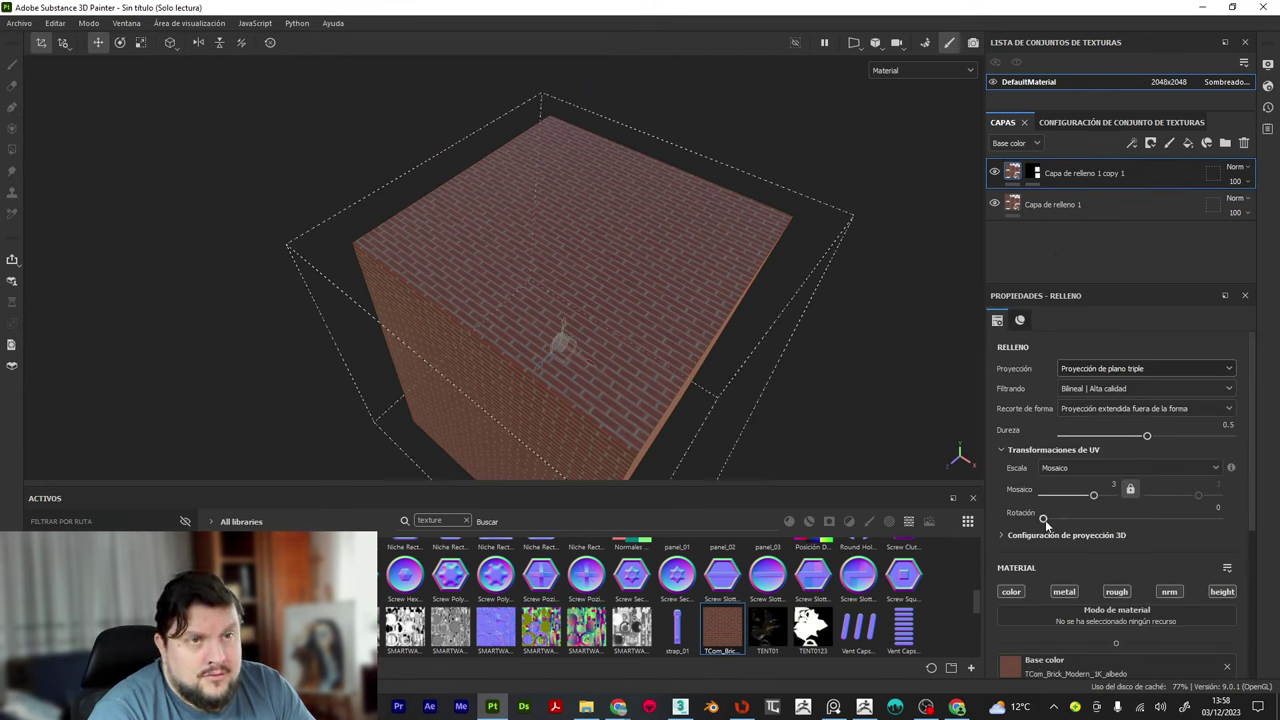
drag(1045, 519, 1137, 521)
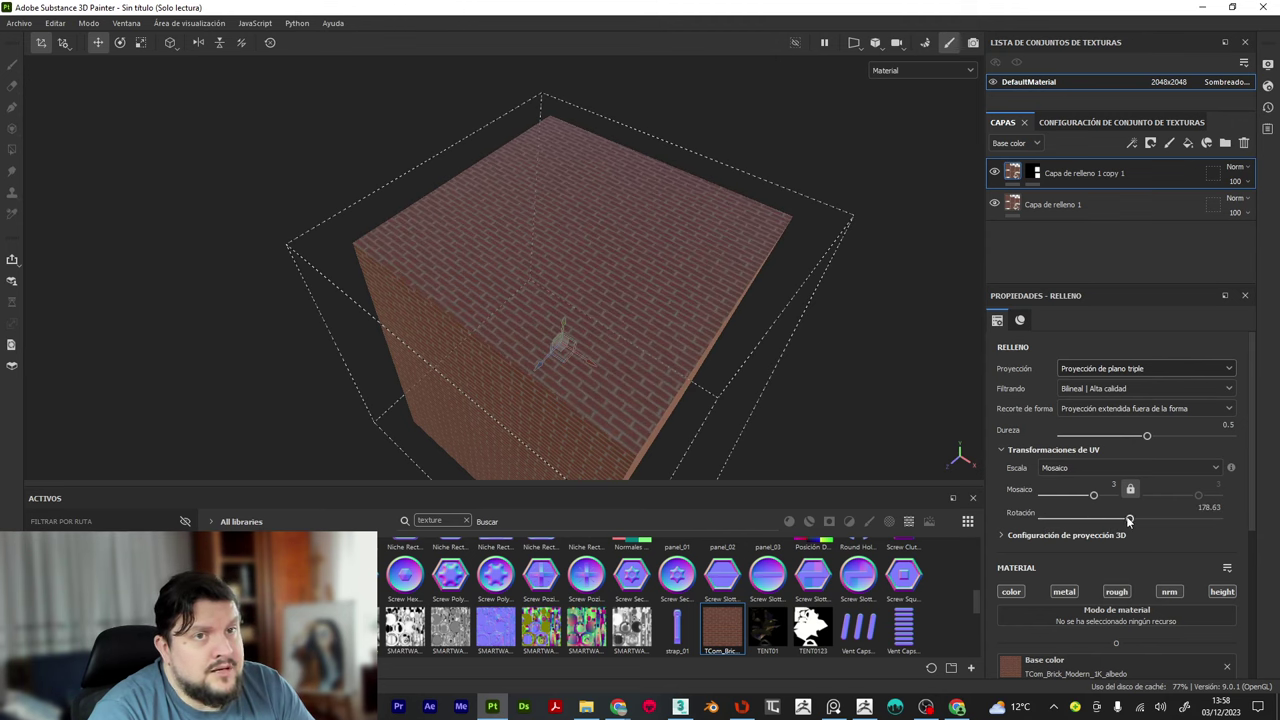
click(1047, 516)
drag(1045, 518, 1085, 518)
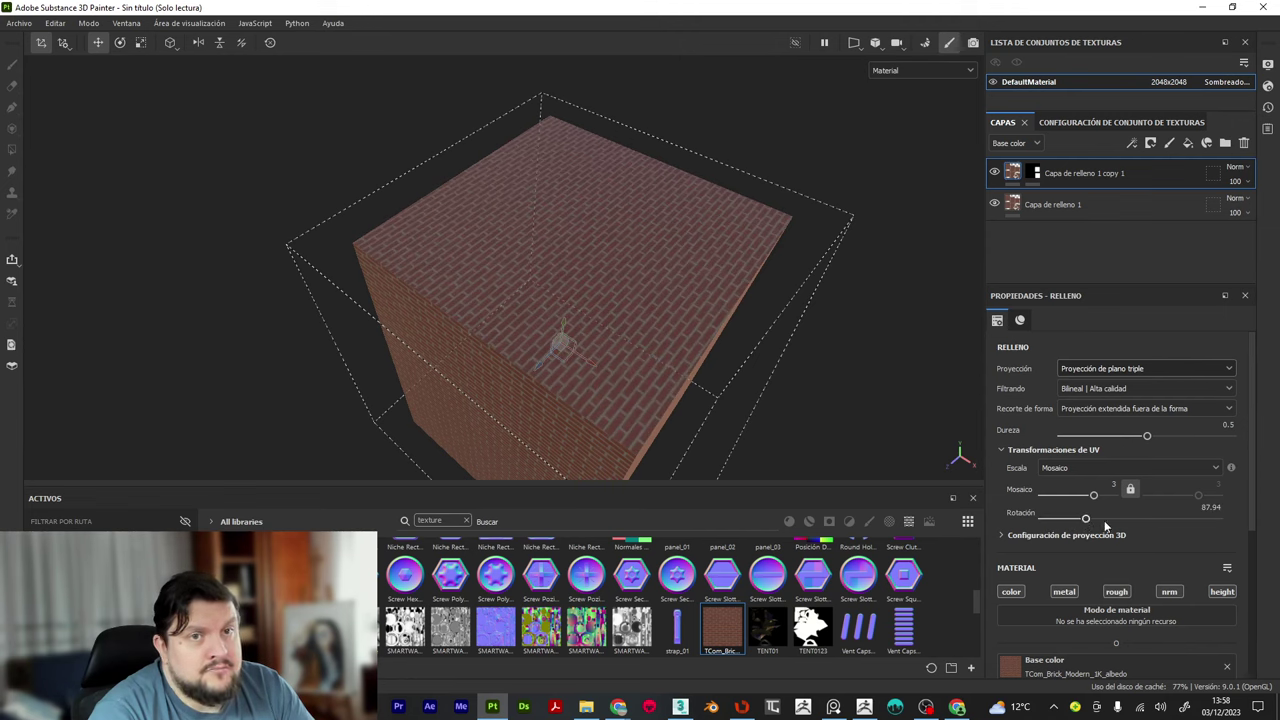
click(1208, 508)
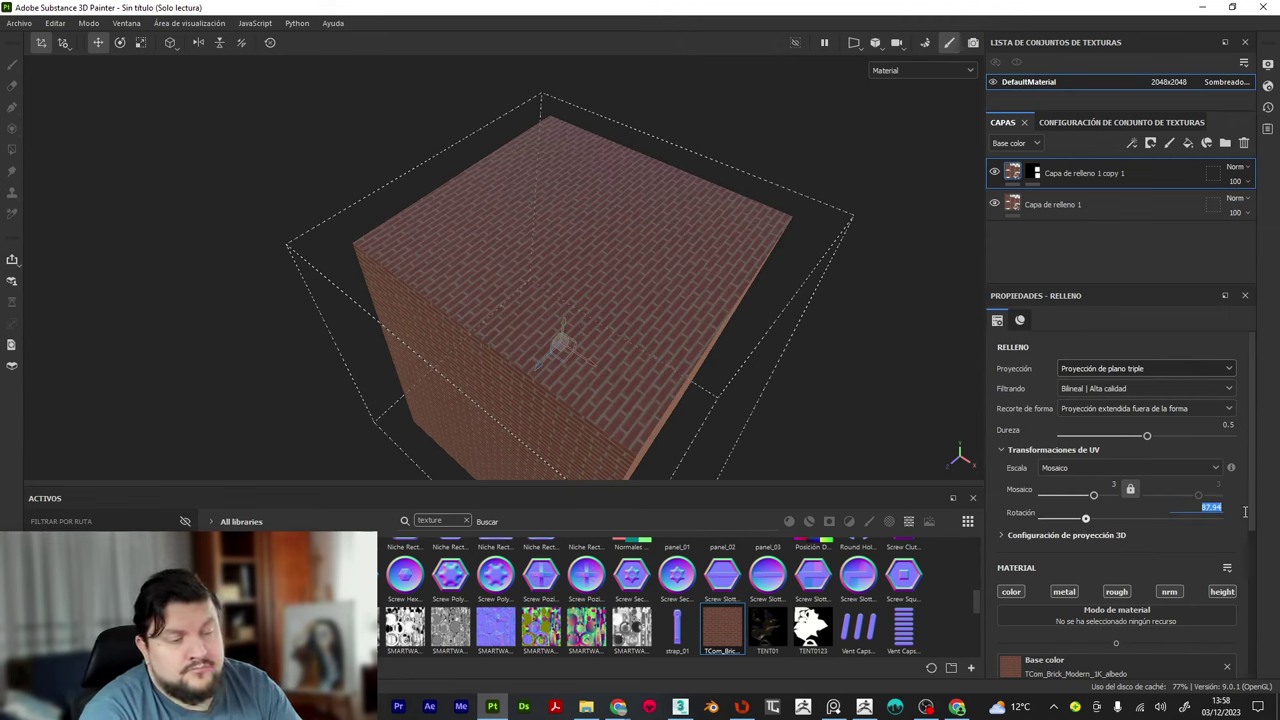
text(90)
key(Return)
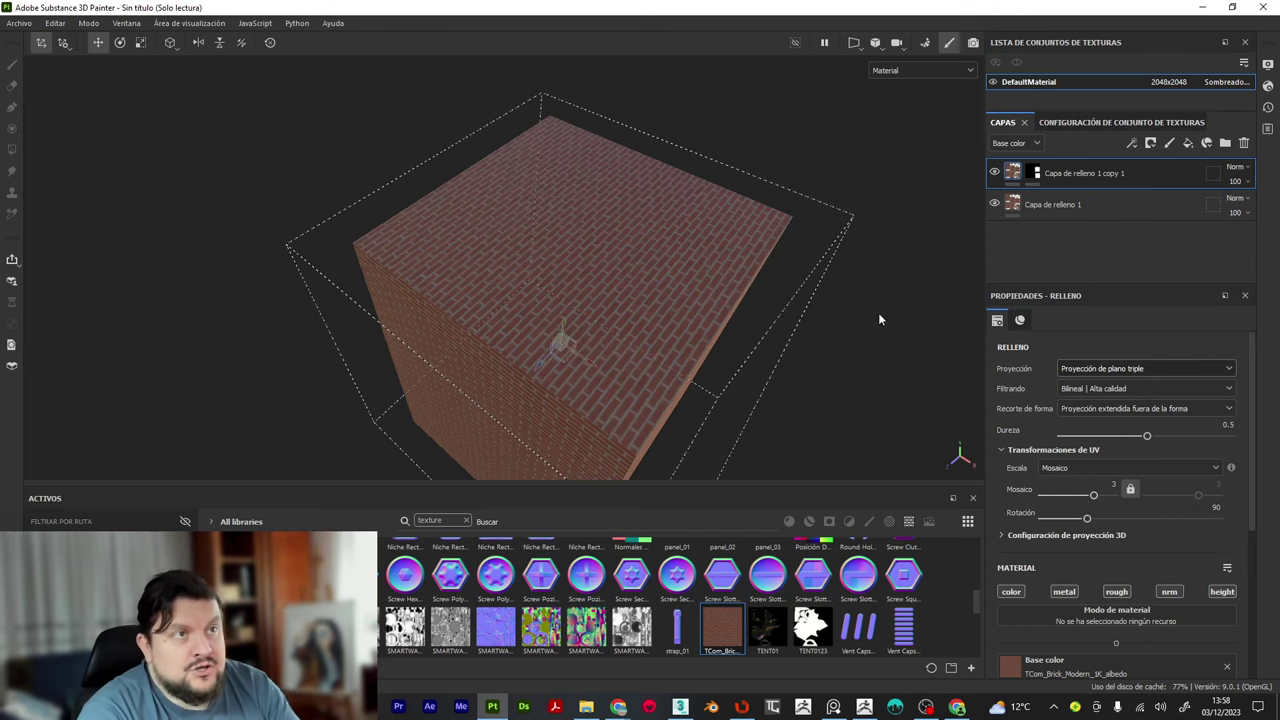
alt+drag(878, 312, 580, 320)
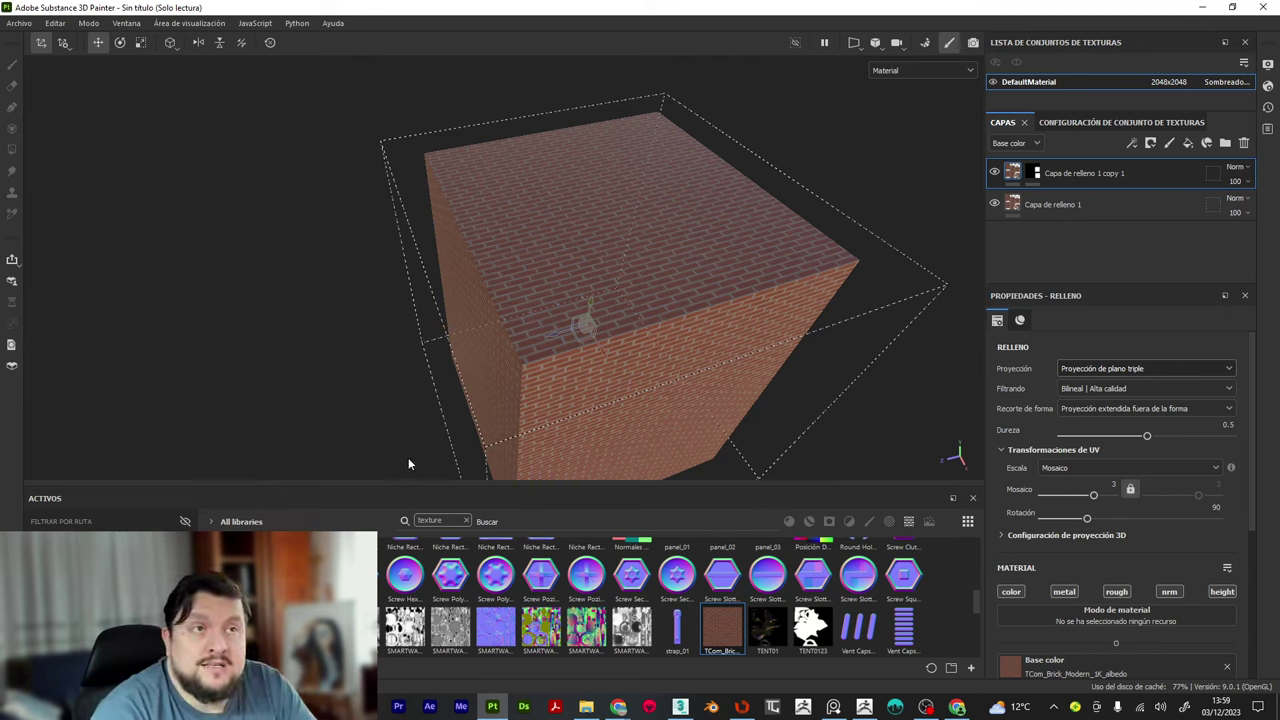
alt+drag(340, 388, 596, 349)
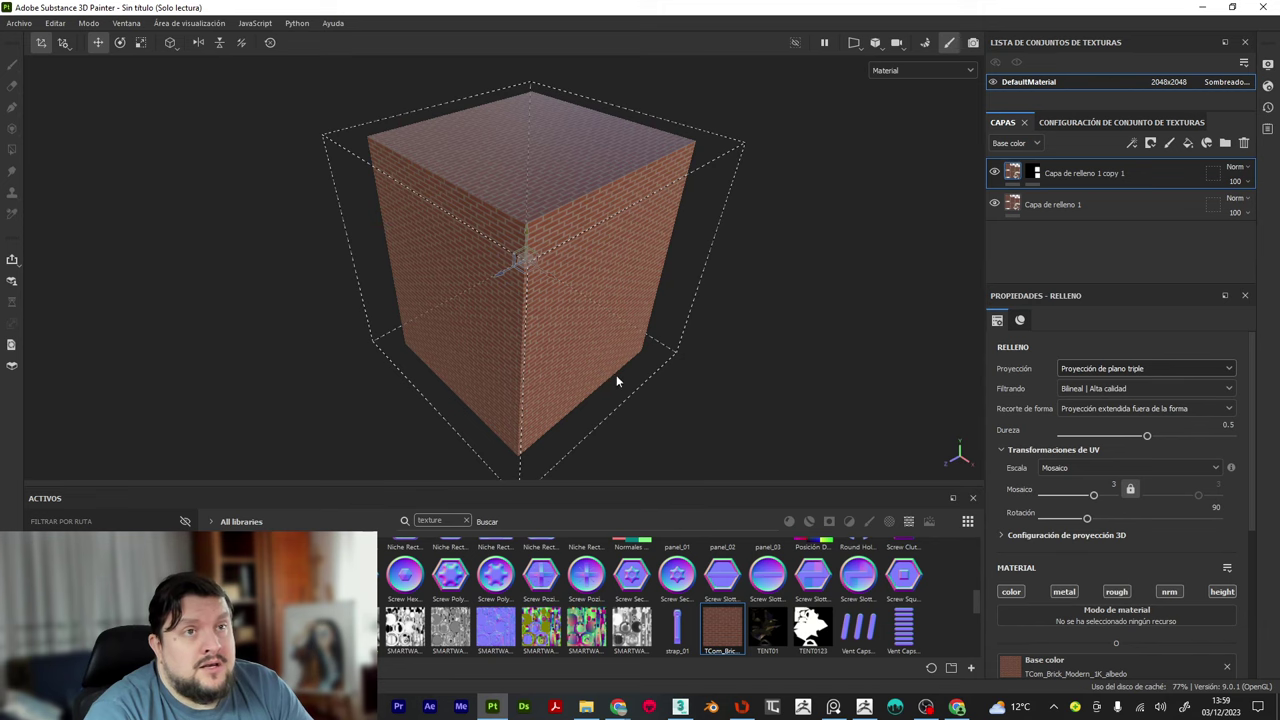
alt+drag(760, 376, 588, 412)
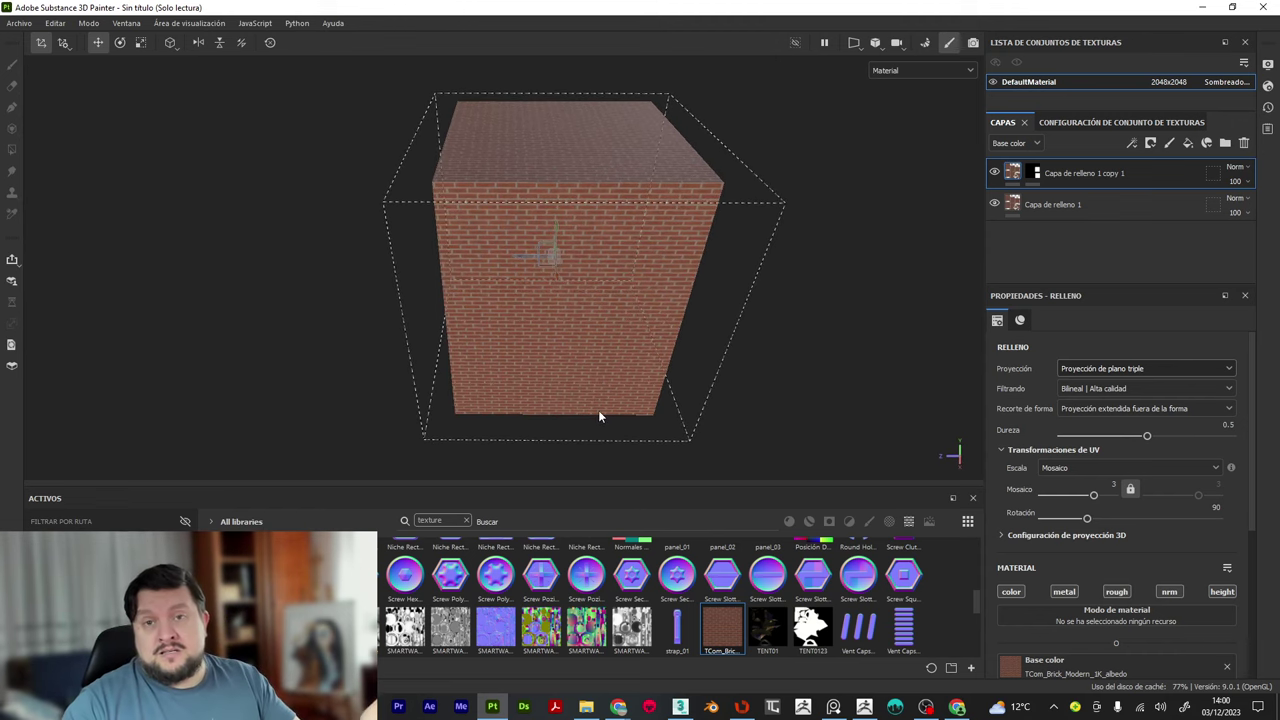